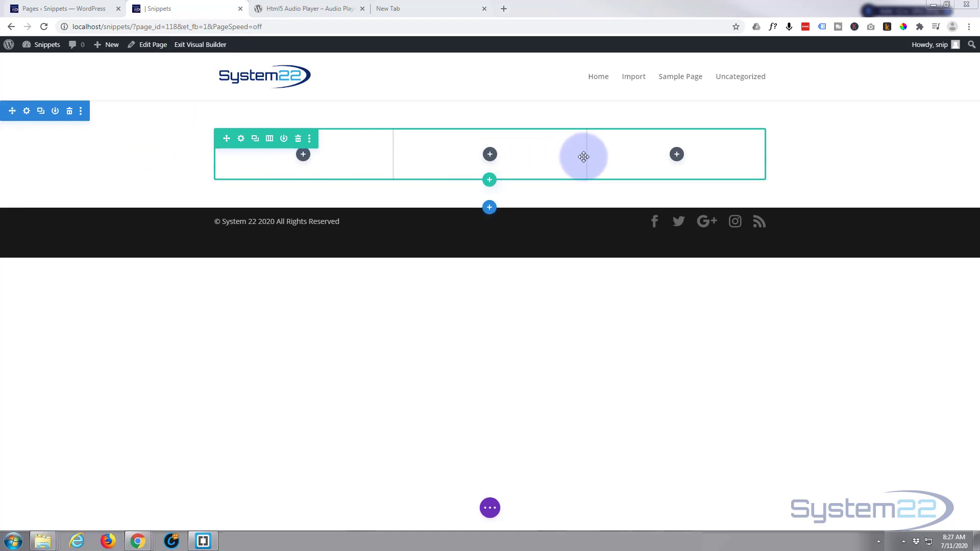
Step: Insert a Blurb module in the row's first column and use the circled play arrow icon instead of its image
click(303, 155)
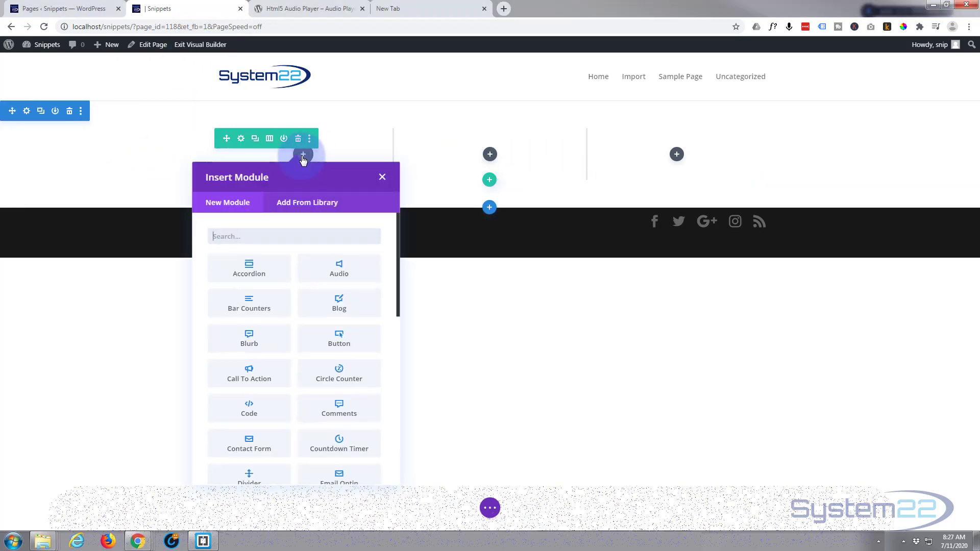
click(235, 340)
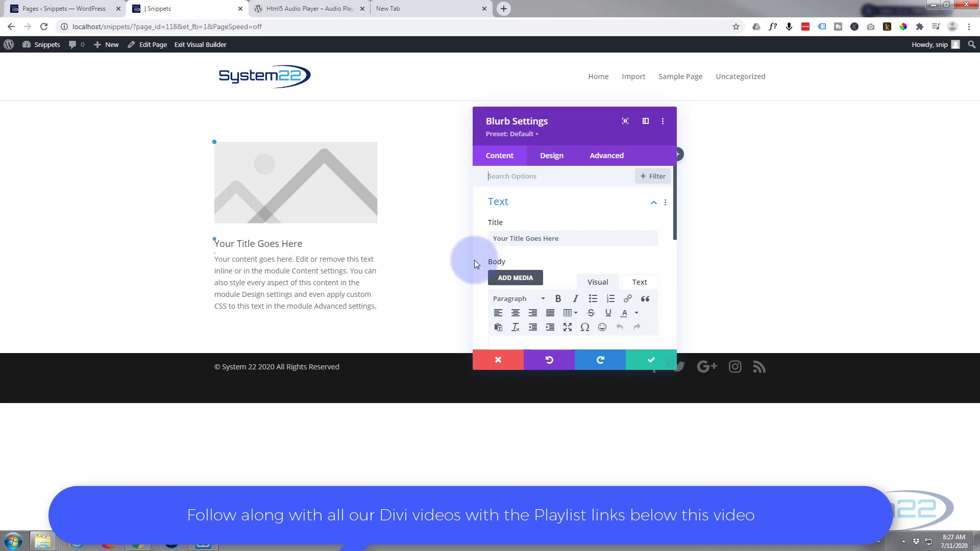
scroll(562, 212, down, 2)
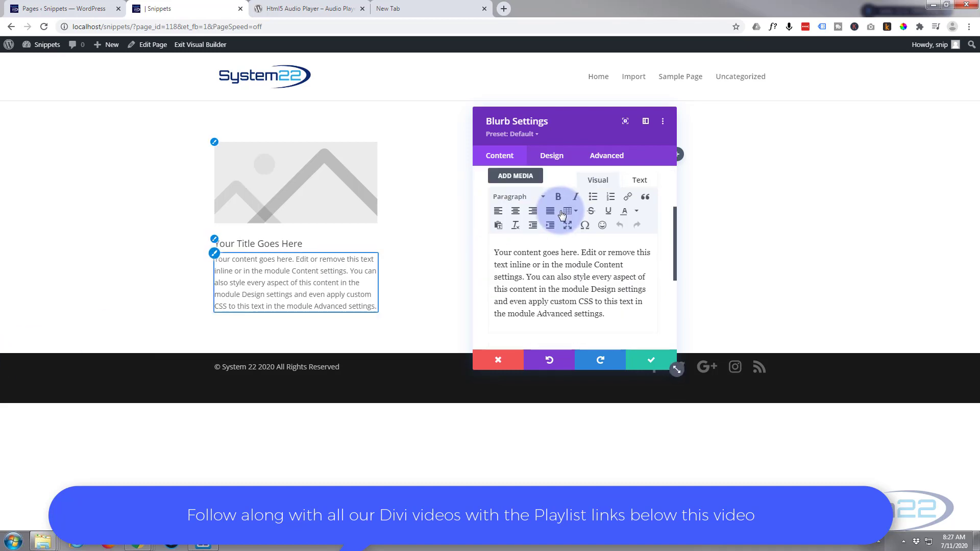
scroll(562, 213, down, 2)
click(558, 270)
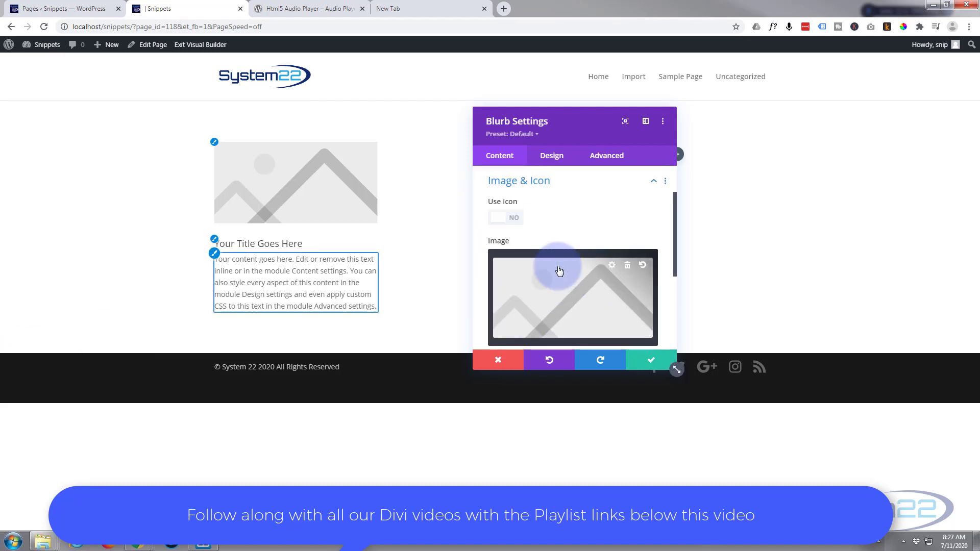
click(510, 217)
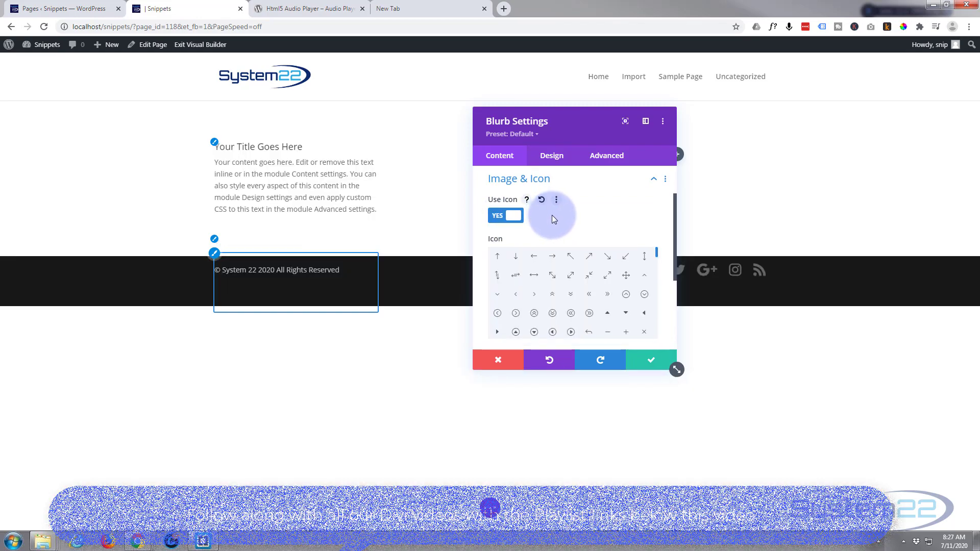
scroll(553, 216, down, 5)
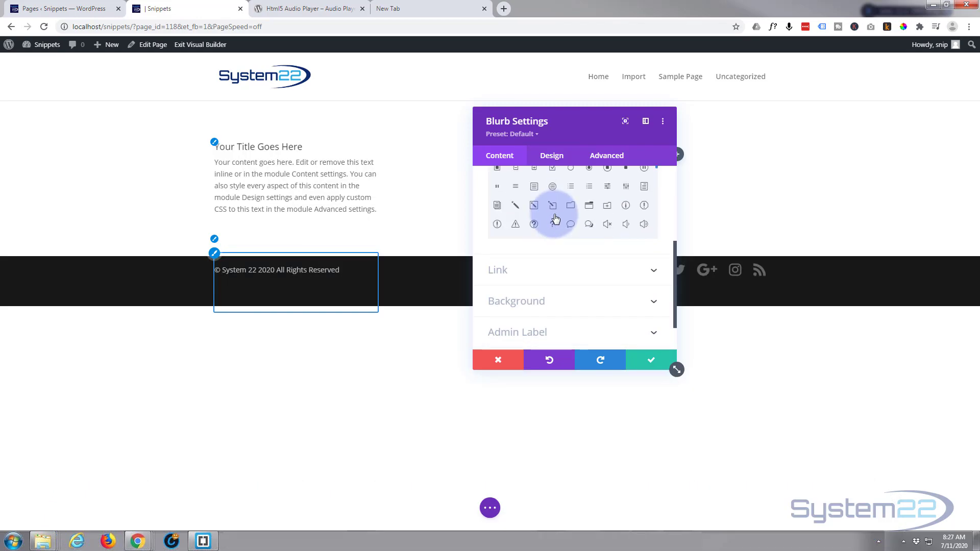
scroll(555, 214, up, 3)
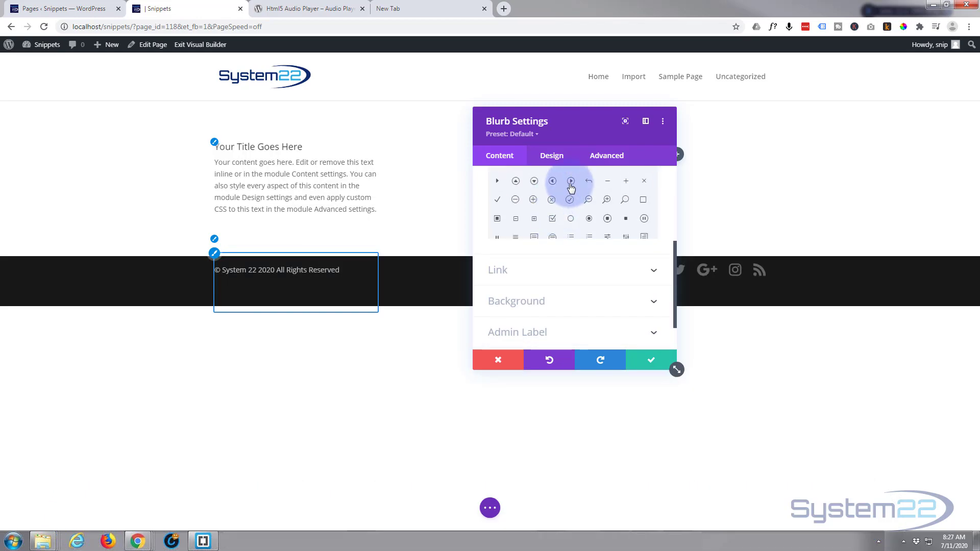
click(571, 181)
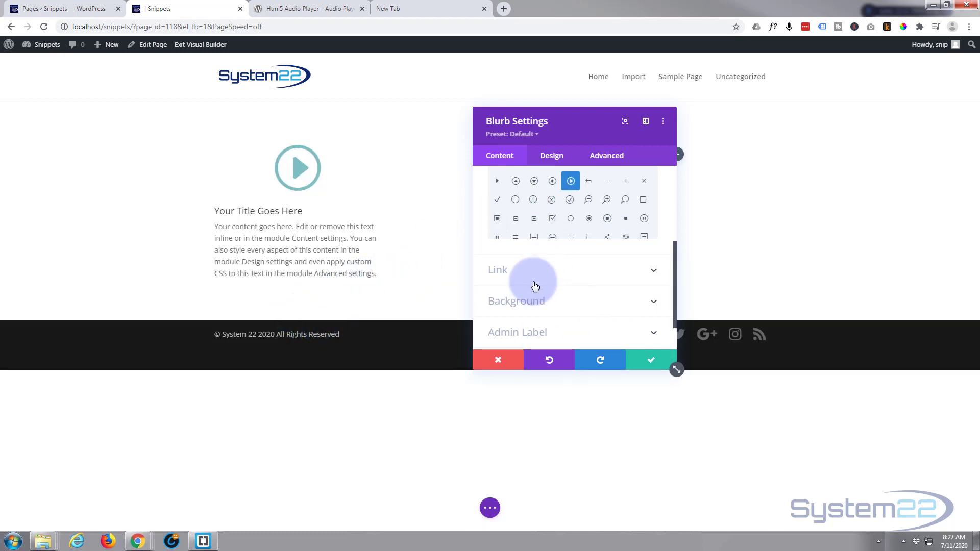
Step: Give the blurb a dark grey background colour from the extended colour palette
click(569, 301)
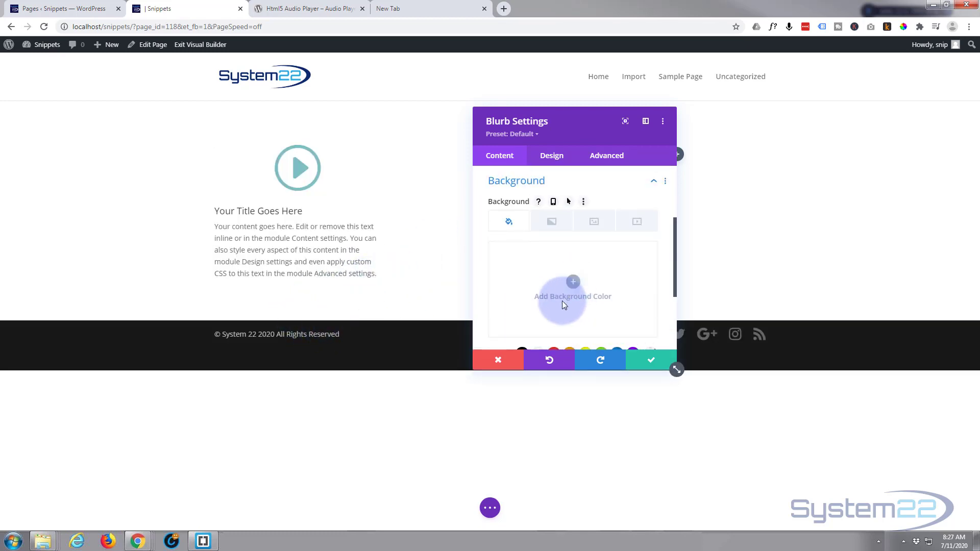
scroll(562, 301, down, 2)
click(497, 255)
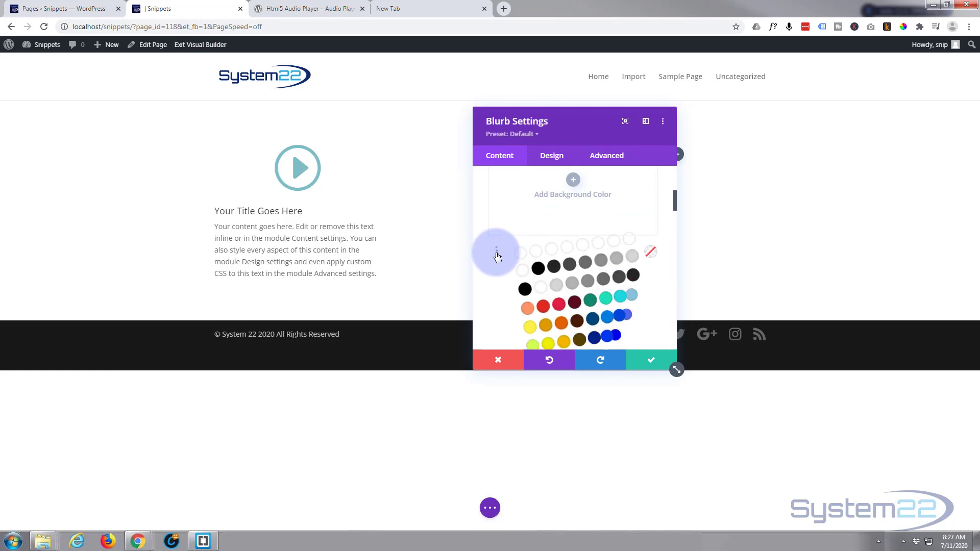
click(567, 272)
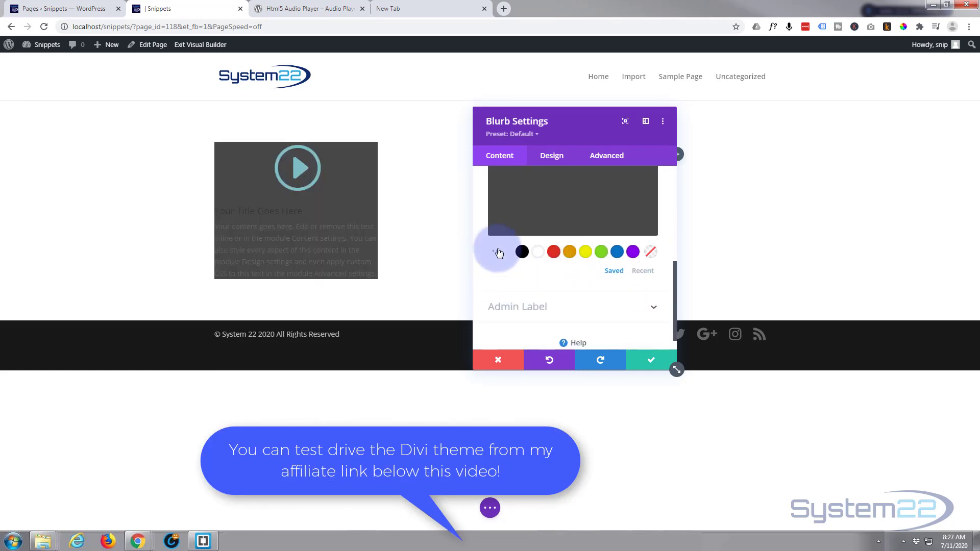
scroll(536, 285, down, 1)
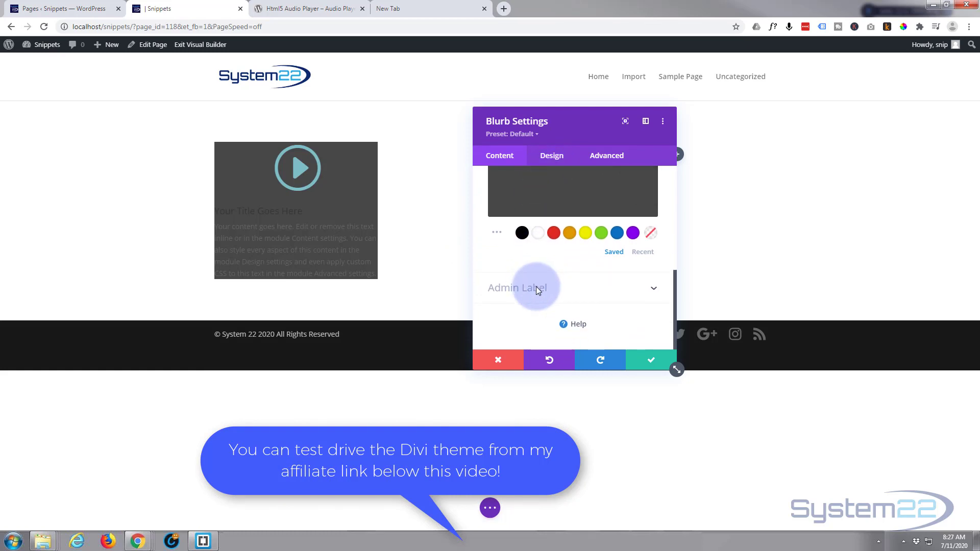
Step: Set the blurb's icon colour to the saved blue #0c71c3
click(551, 161)
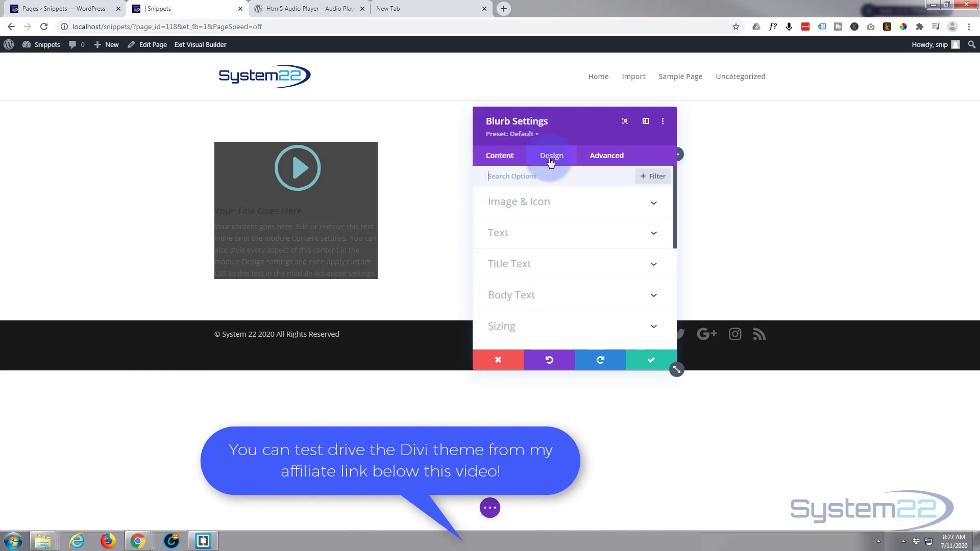
click(576, 209)
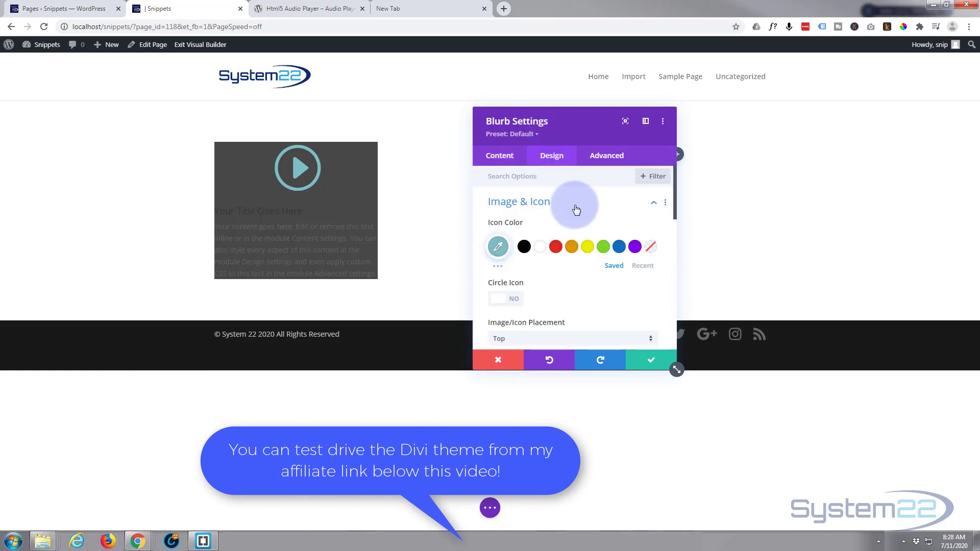
click(619, 248)
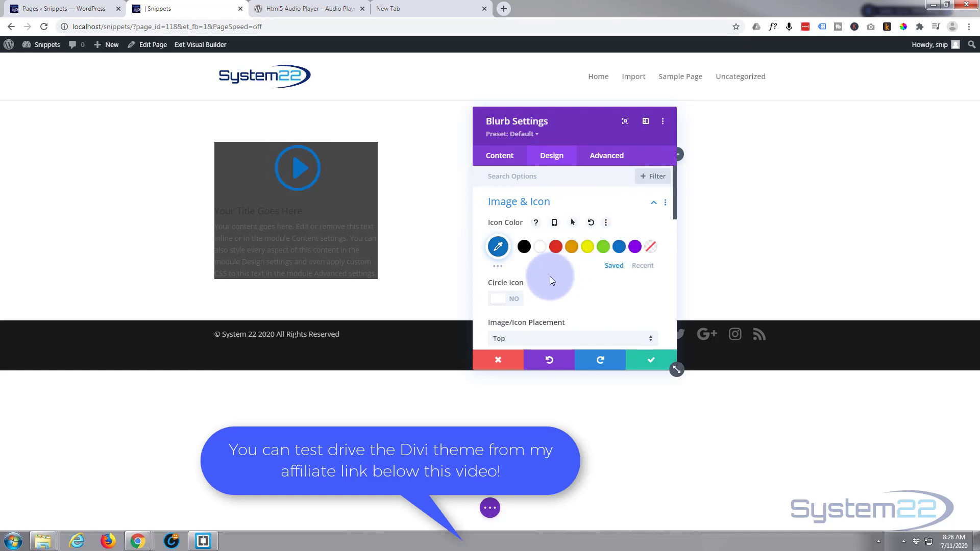
Step: Centre-align the blurb's text and set its text colour to Light
scroll(550, 277, down, 3)
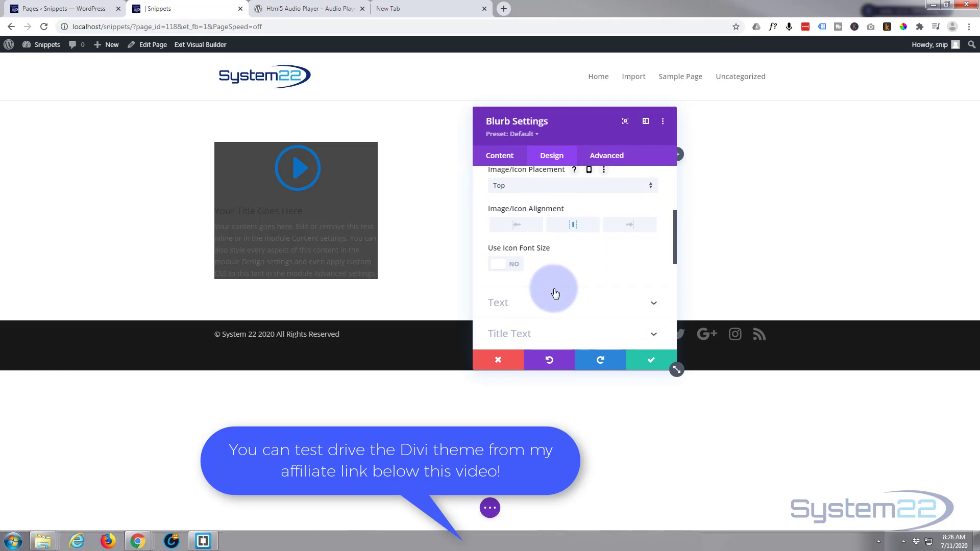
click(550, 301)
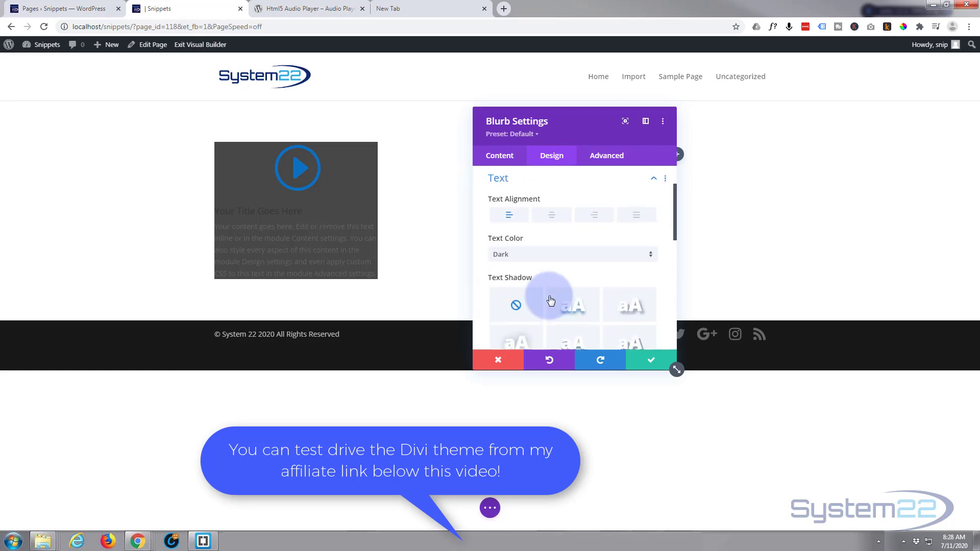
click(556, 220)
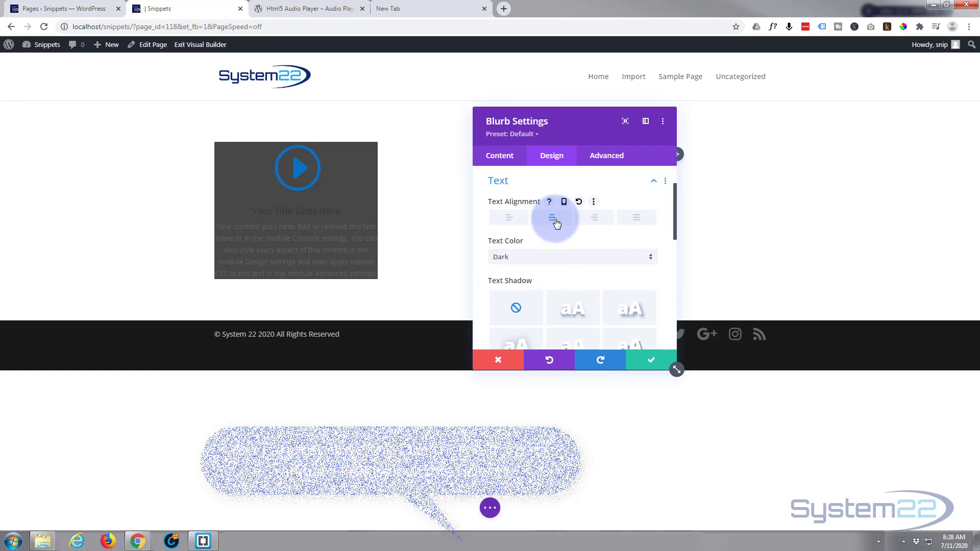
click(562, 256)
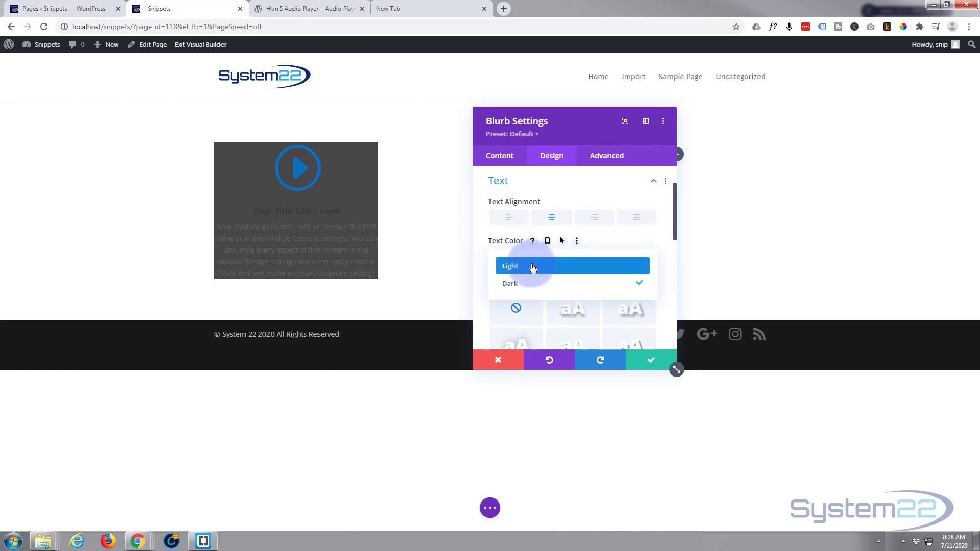
click(532, 267)
Step: Set the blurb's title font to Aladin and its font style to uppercase
scroll(544, 247, down, 2)
scroll(546, 251, down, 1)
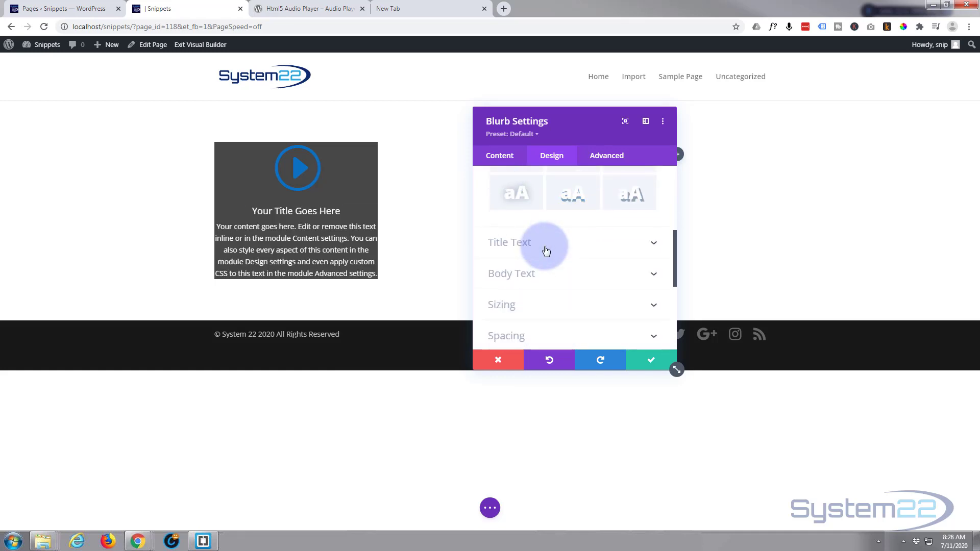
click(564, 246)
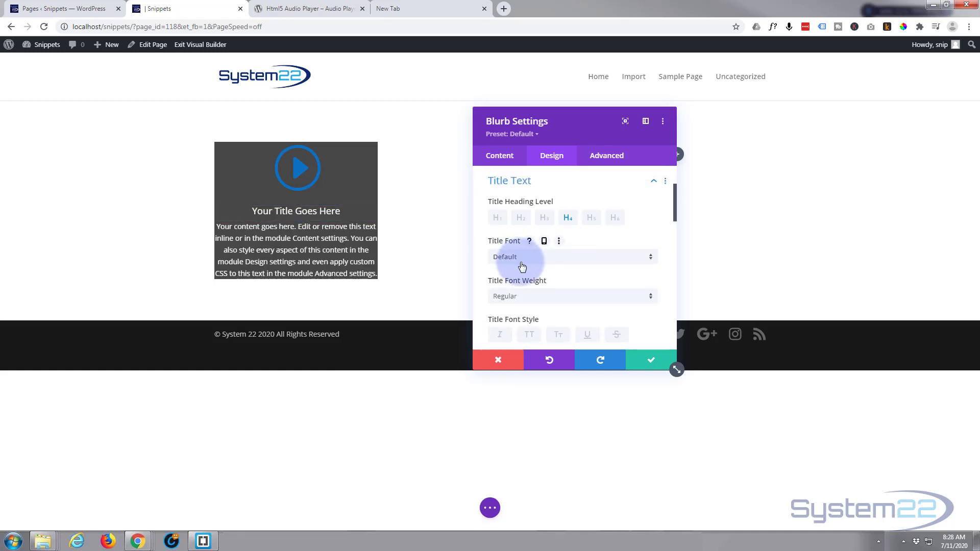
scroll(522, 265, up, 2)
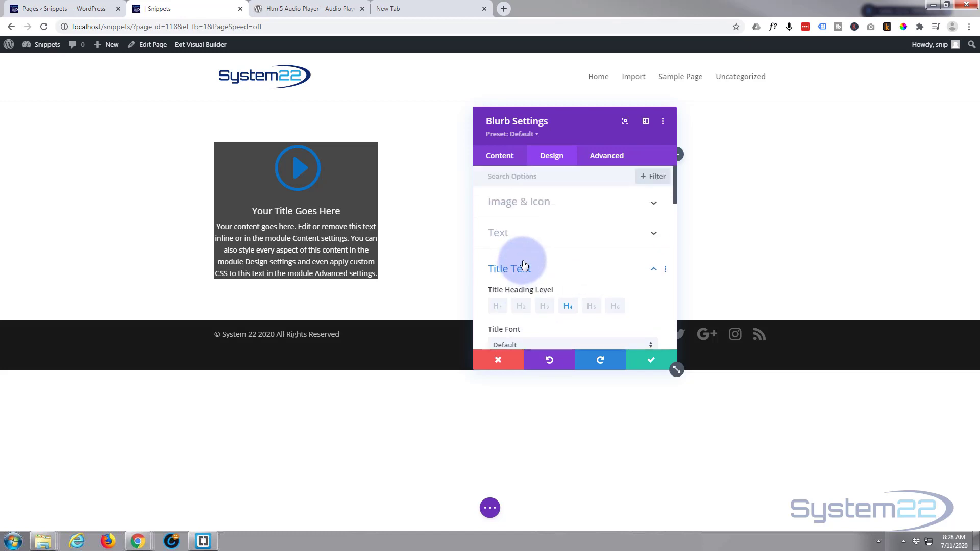
scroll(524, 265, down, 2)
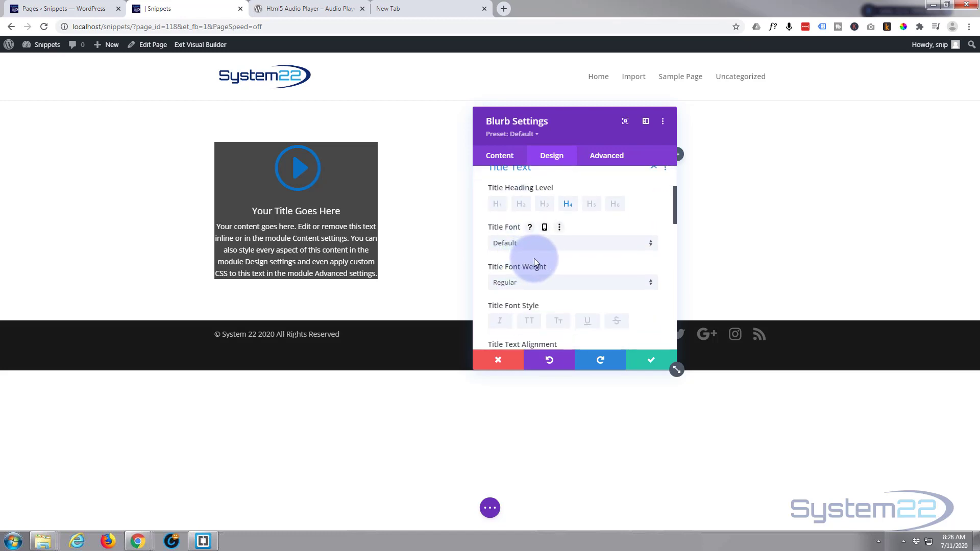
click(555, 244)
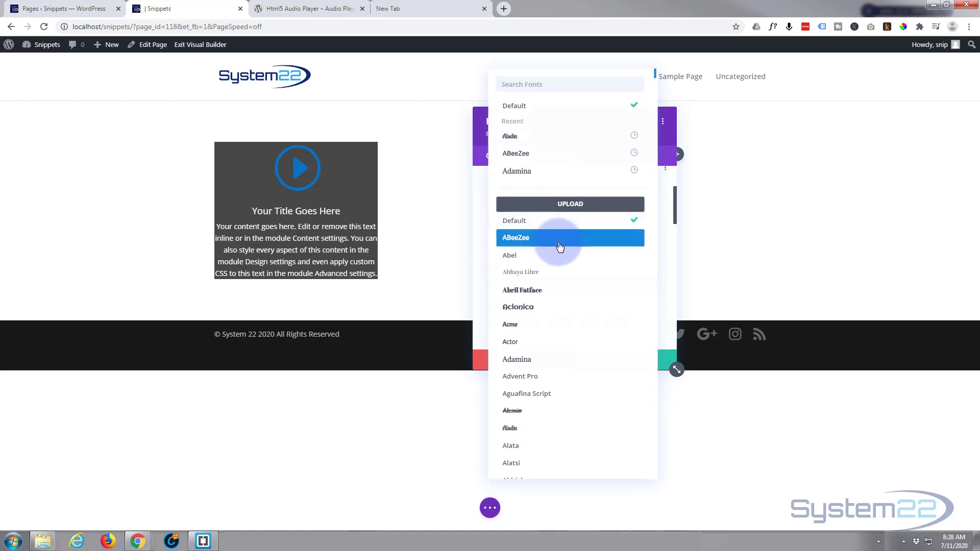
click(532, 142)
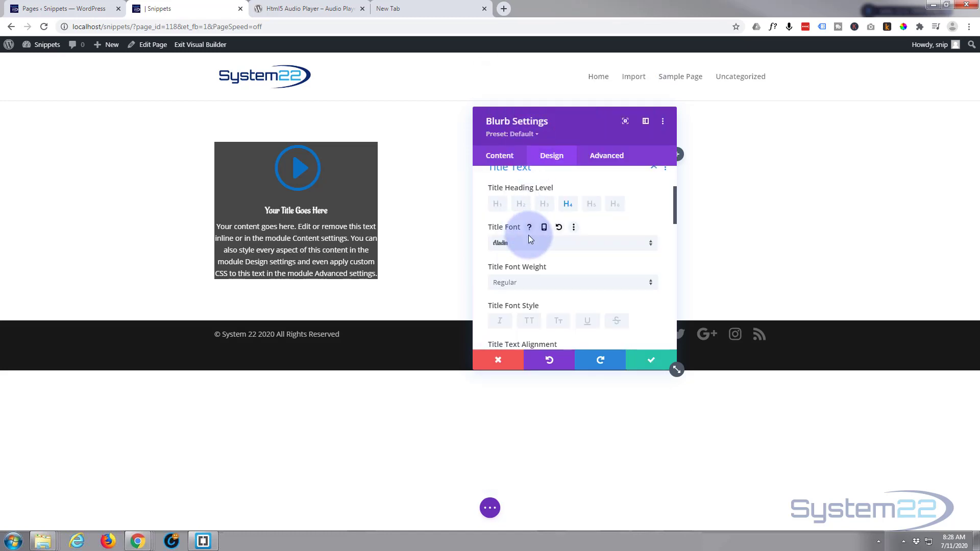
scroll(534, 268, down, 1)
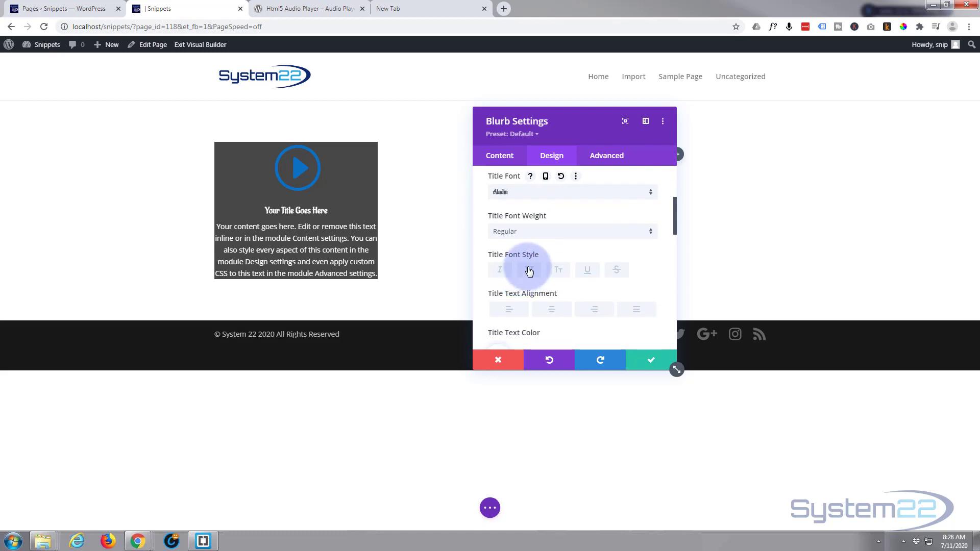
click(533, 271)
Step: Set the blurb's title text colour to the saved blue and its text size to 25px
scroll(529, 275, down, 2)
click(619, 255)
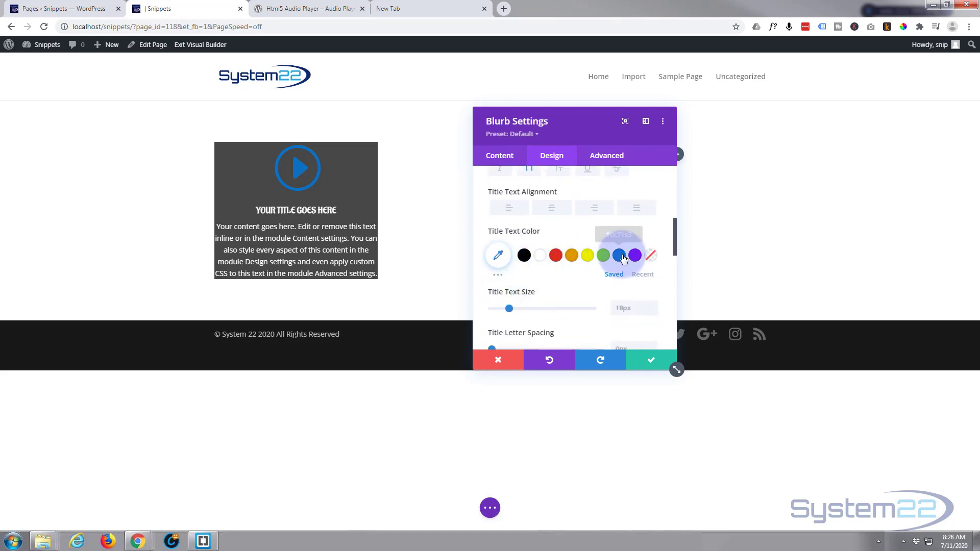
click(511, 308)
drag(514, 308, 517, 309)
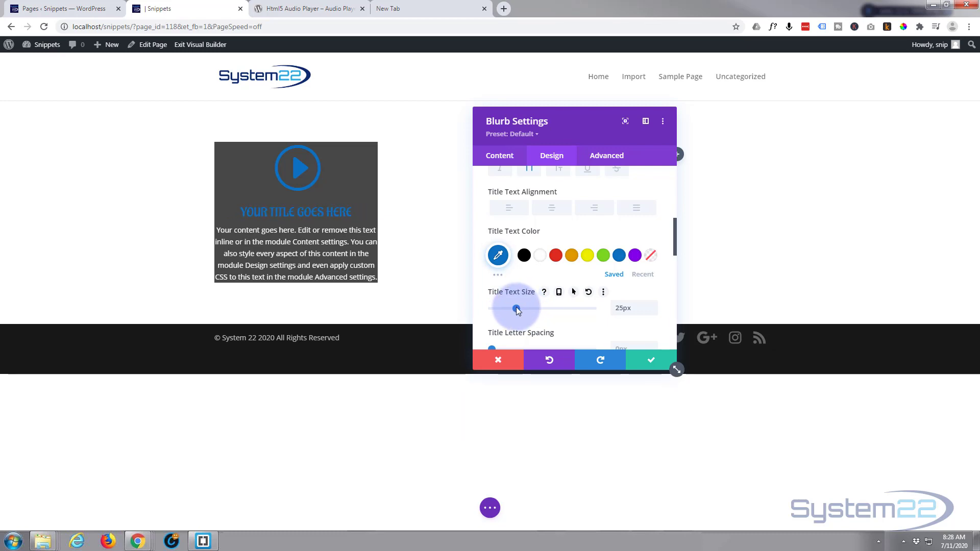
Step: Set the blurb's body text alignment to justified
scroll(551, 296, down, 3)
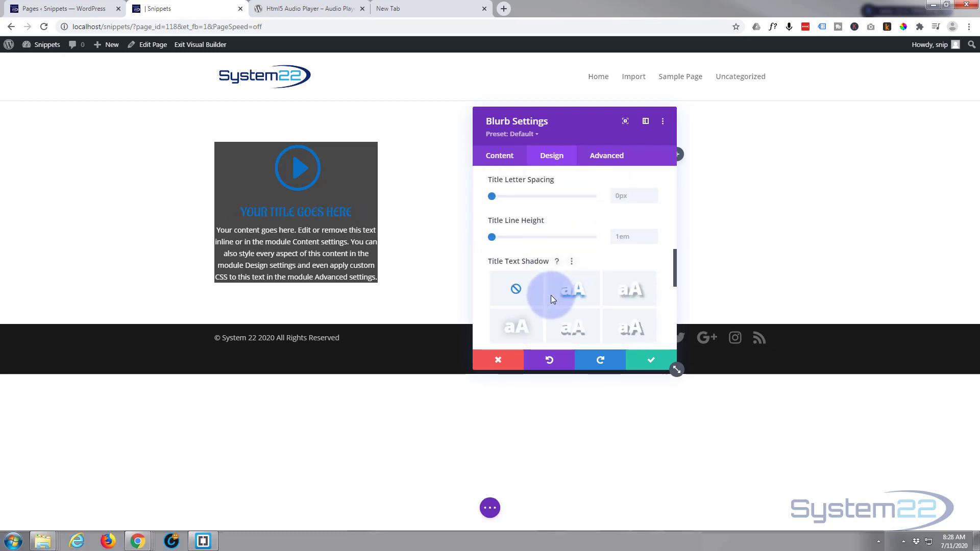
scroll(554, 295, down, 5)
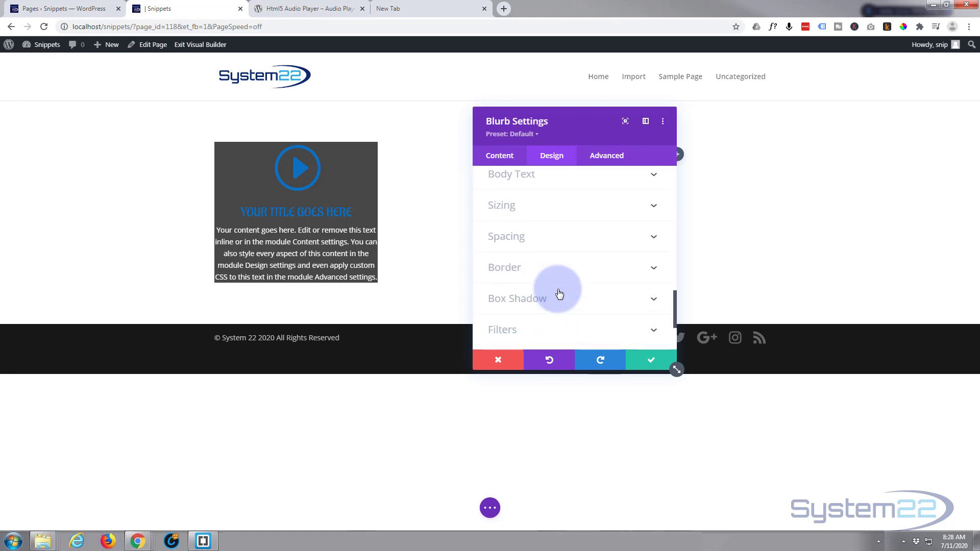
scroll(561, 255, up, 1)
click(570, 221)
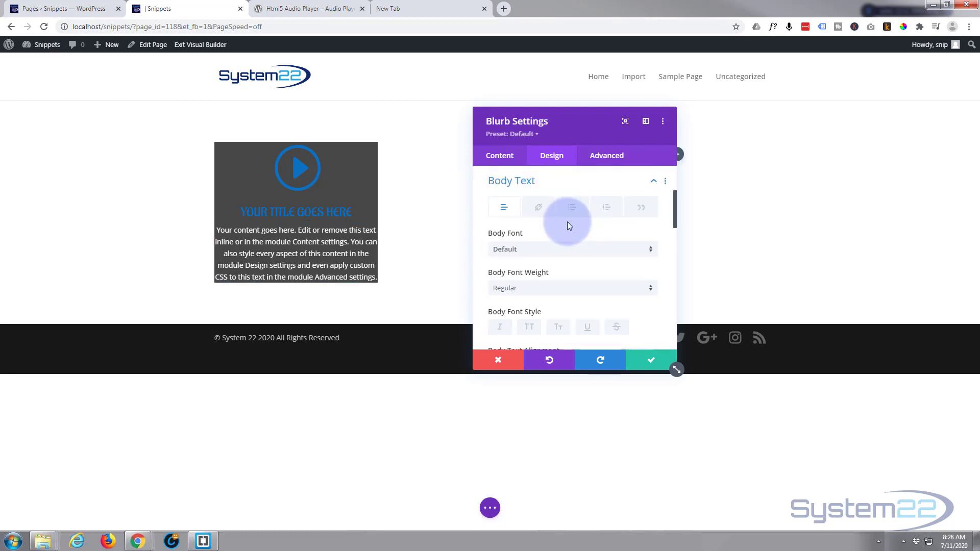
scroll(557, 251, down, 2)
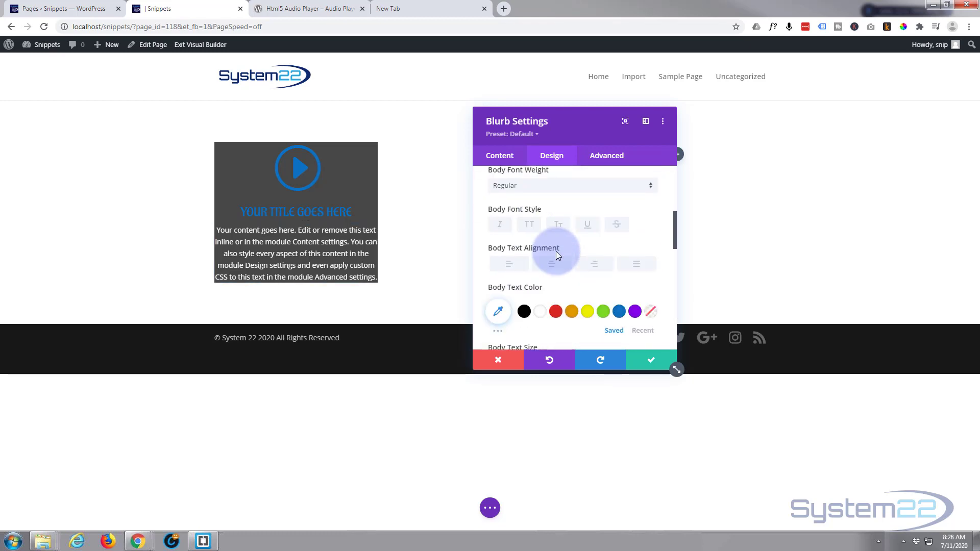
scroll(557, 254, down, 1)
click(636, 215)
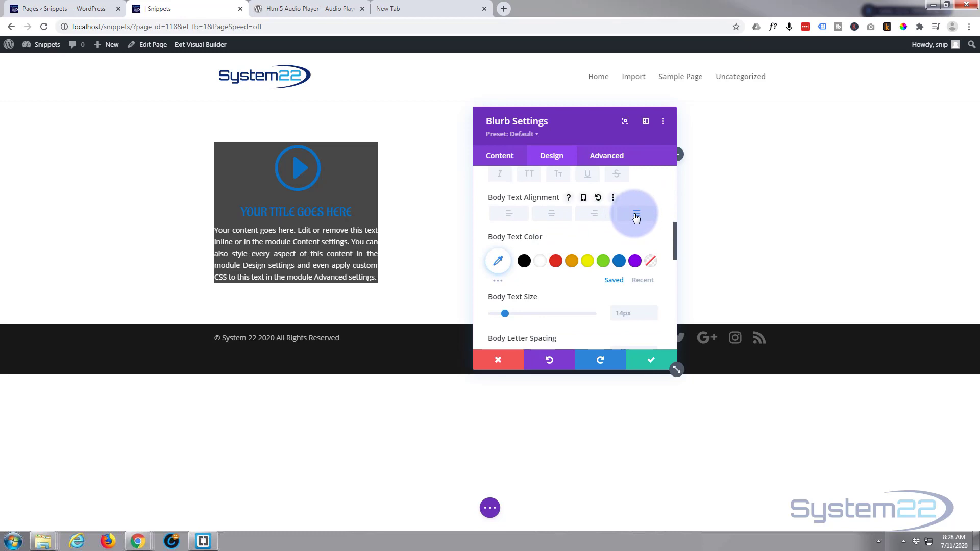
scroll(603, 242, down, 4)
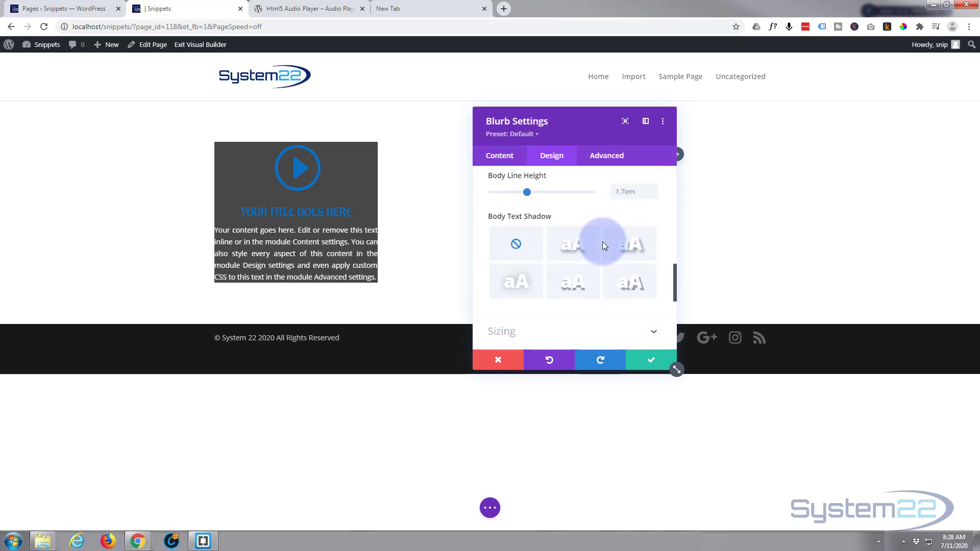
scroll(602, 245, down, 2)
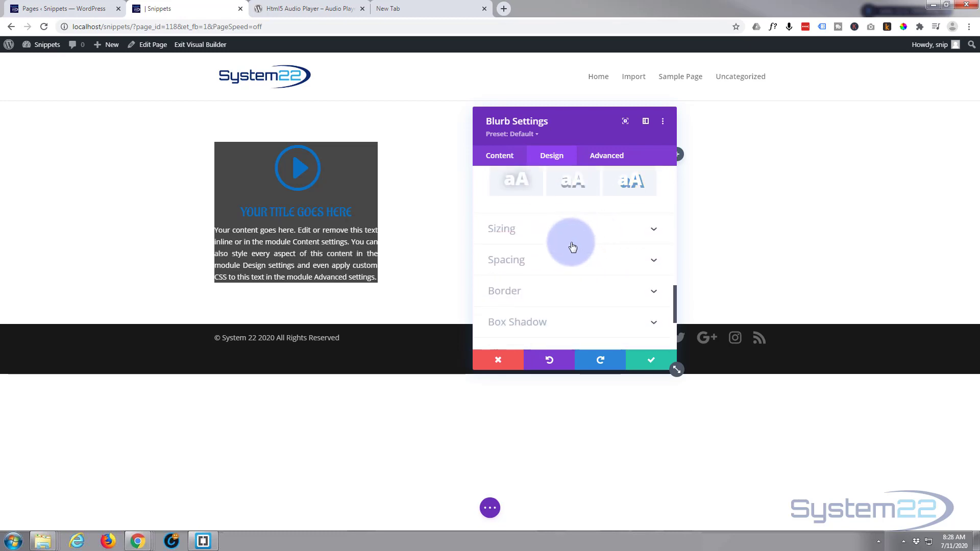
Step: Set the blurb's top, bottom, left and right padding to 25px
click(572, 263)
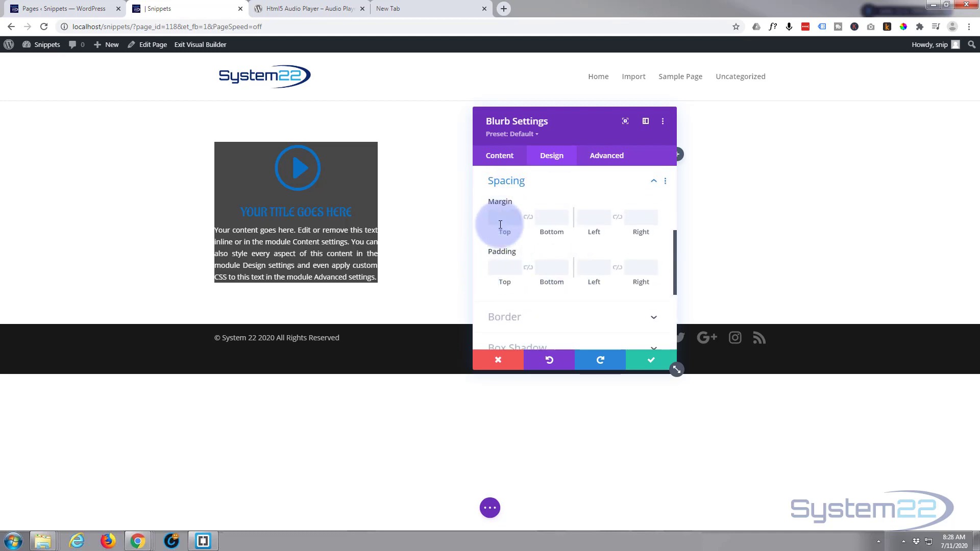
click(495, 269)
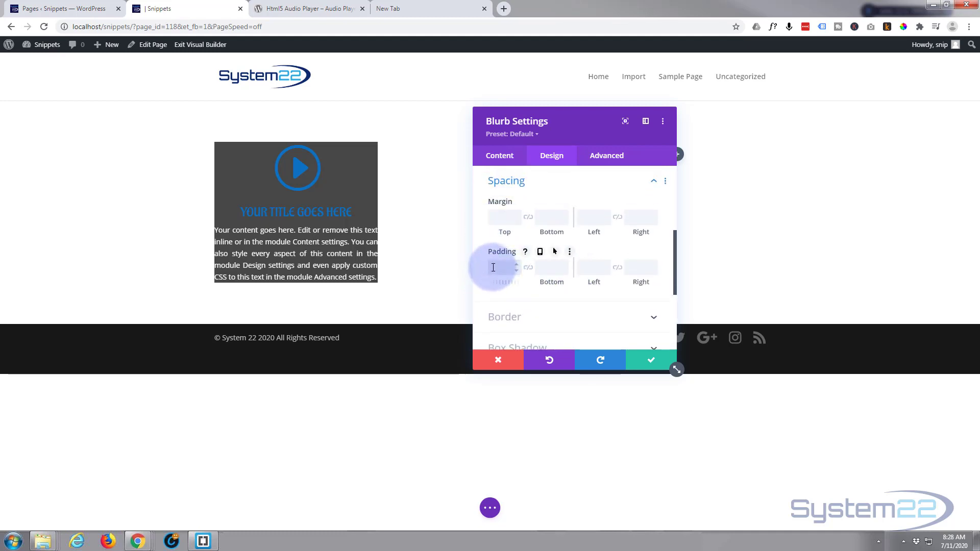
text(25)
click(529, 269)
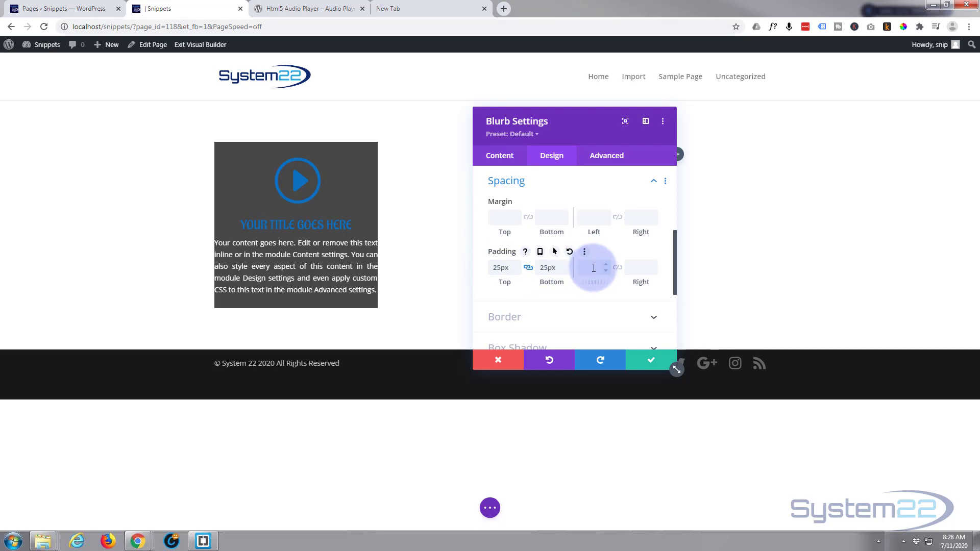
text(25)
click(618, 268)
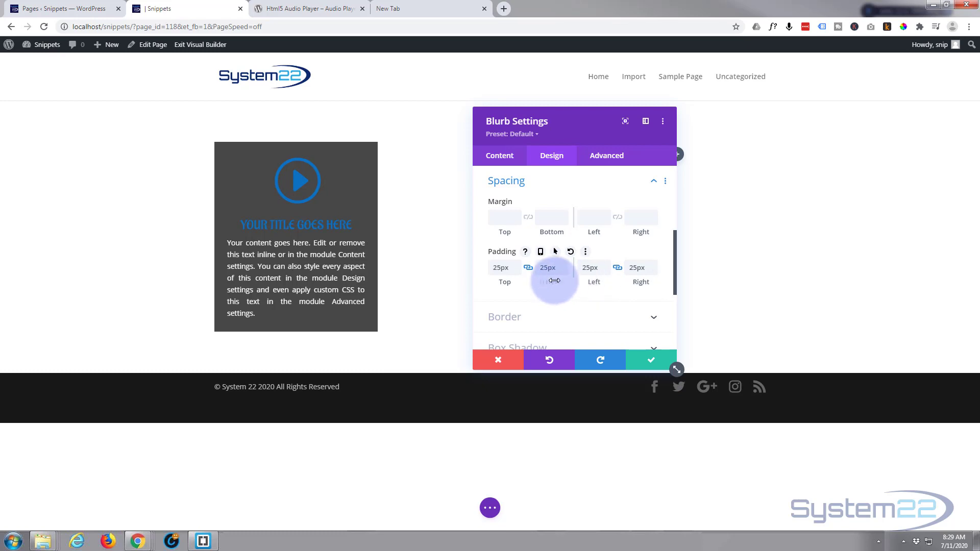
Step: Give the blurb a 2px border in the saved blue #0c71c3
scroll(538, 278, down, 2)
click(580, 219)
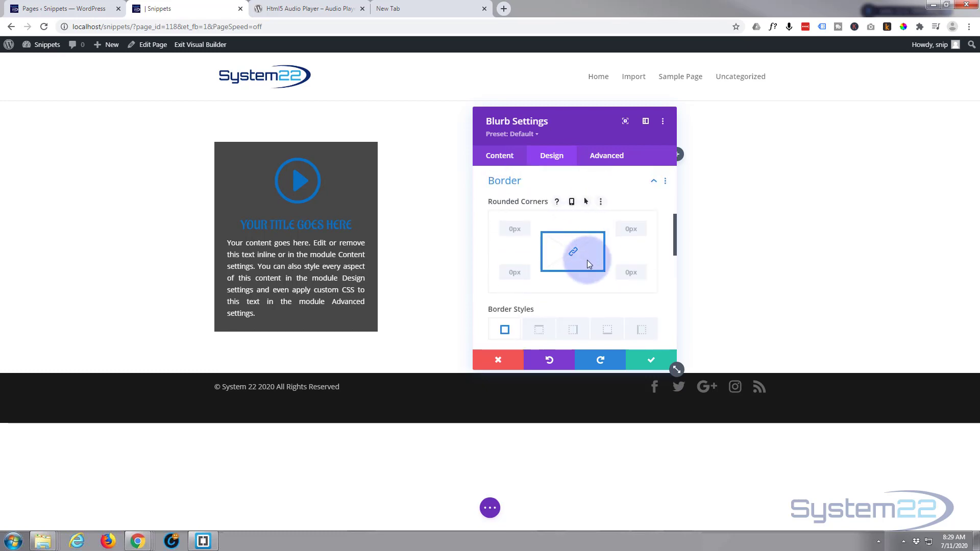
scroll(586, 261, down, 3)
scroll(585, 267, down, 2)
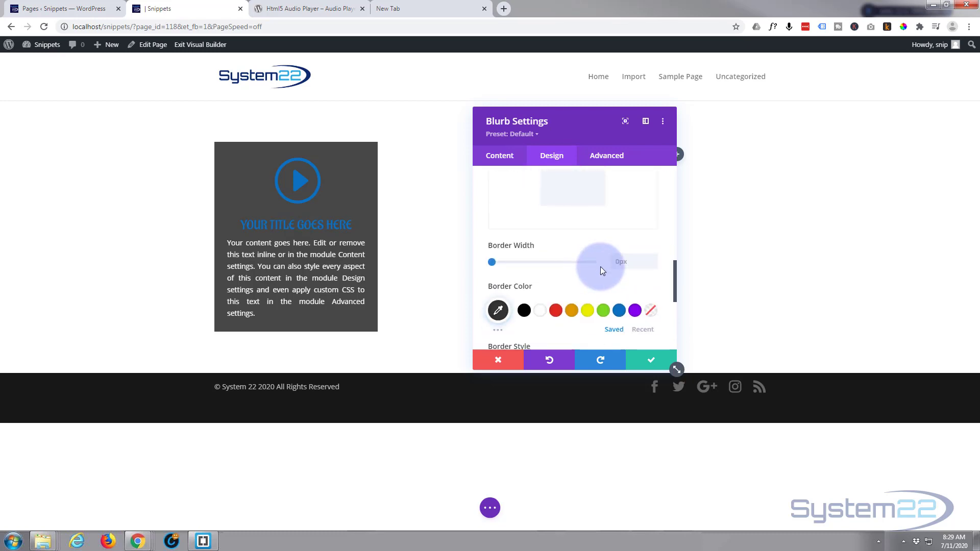
click(652, 259)
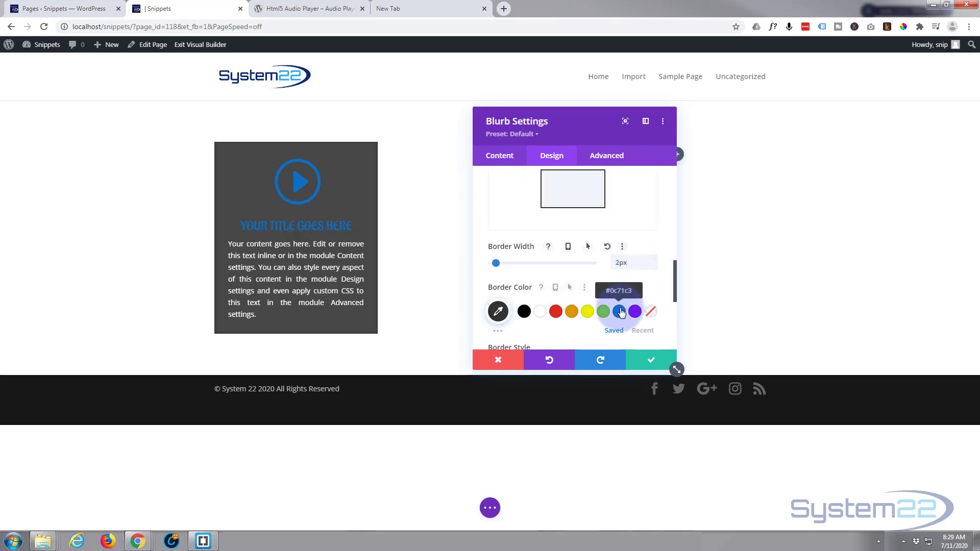
click(619, 311)
Step: Apply the soft box shadow preset that falls below the blurb
scroll(607, 285, down, 5)
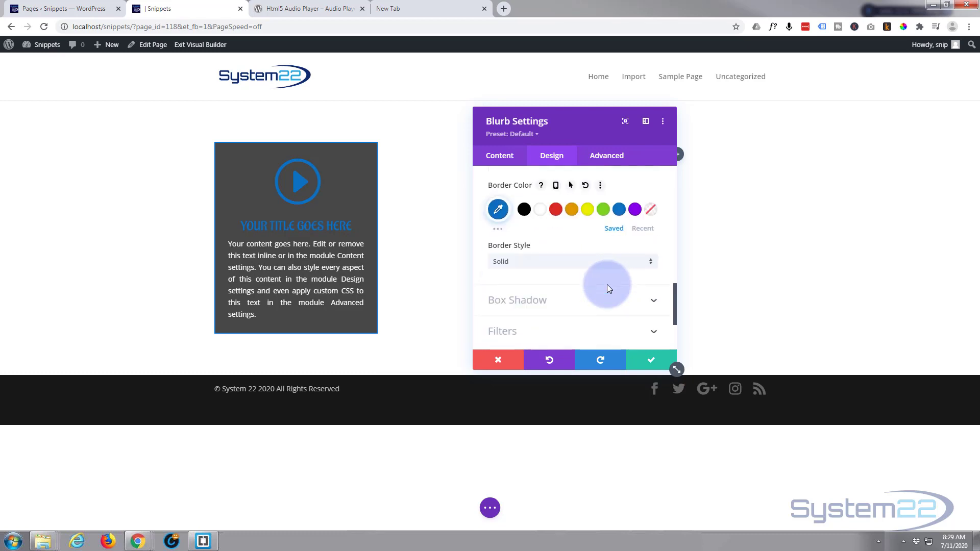
click(615, 200)
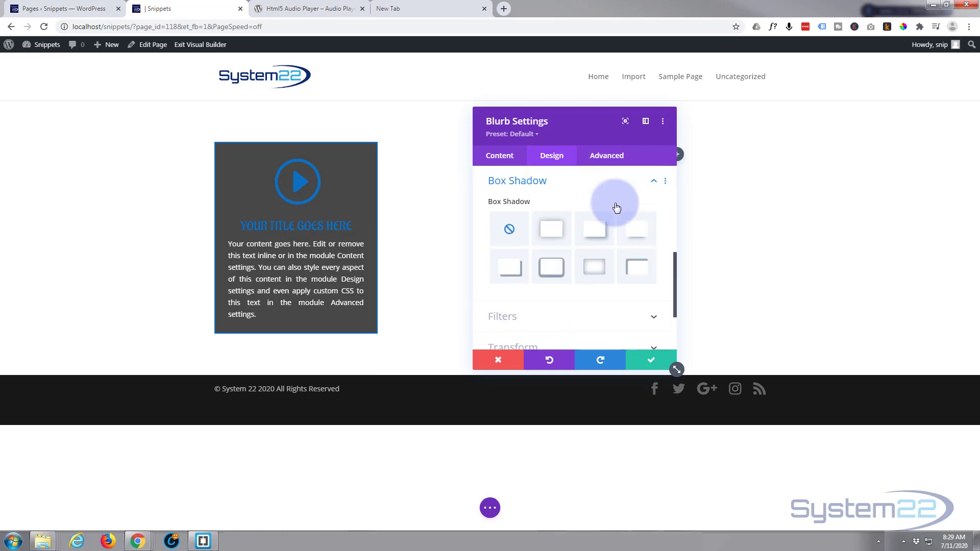
click(551, 267)
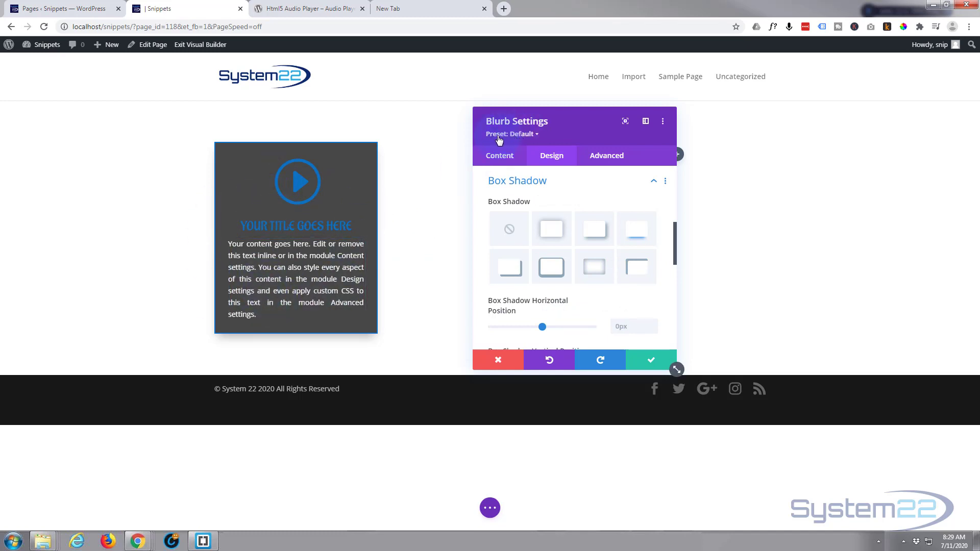
Step: Create a new preset named "Bl dark" from the blurb's current styles and save the module
click(537, 136)
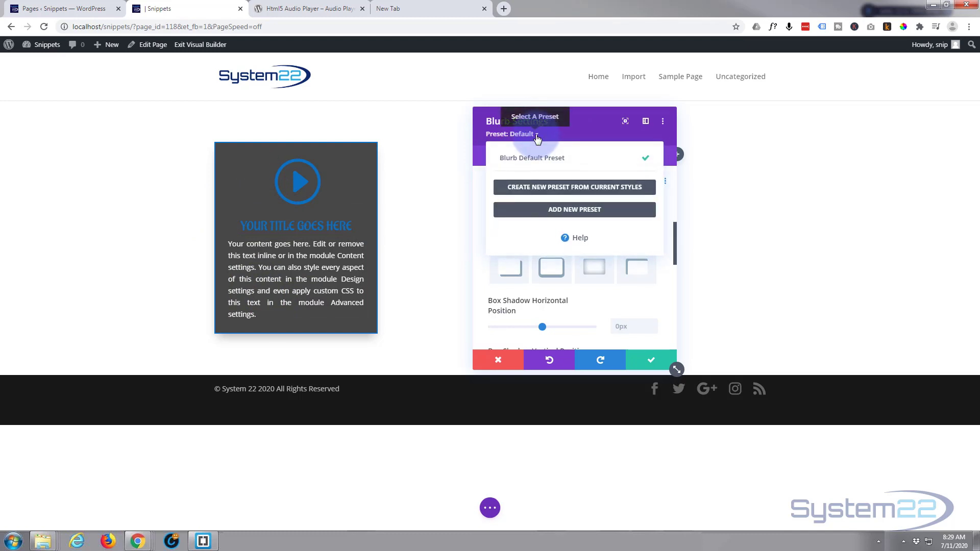
click(614, 189)
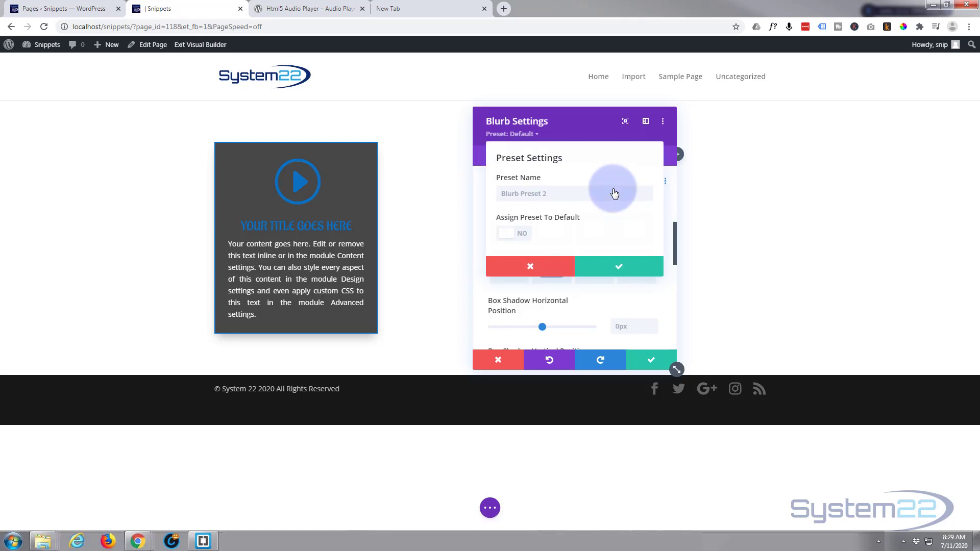
click(526, 198)
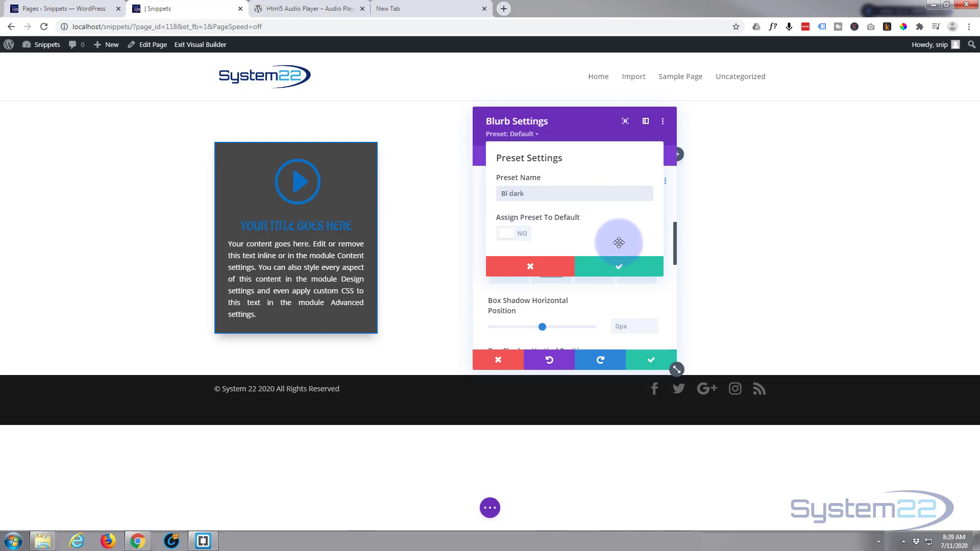
click(625, 269)
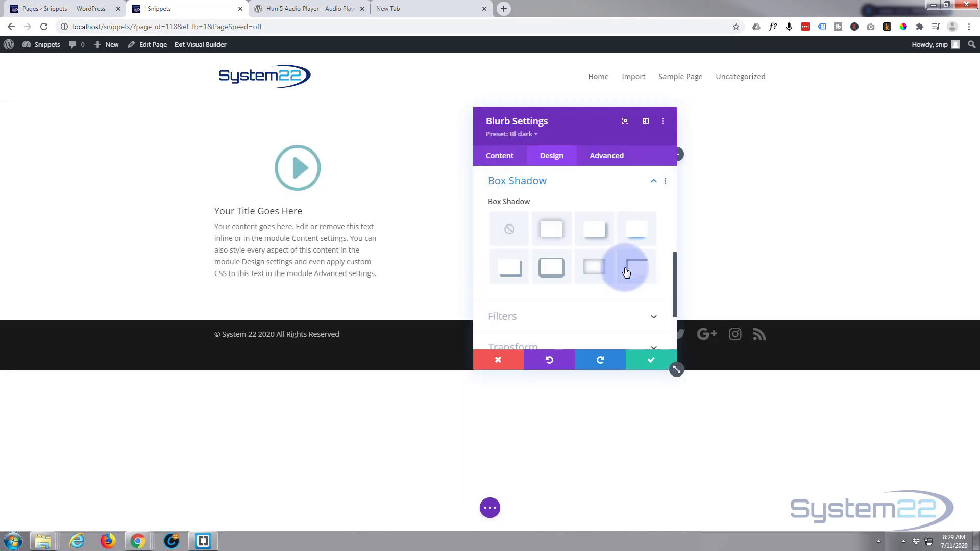
click(649, 362)
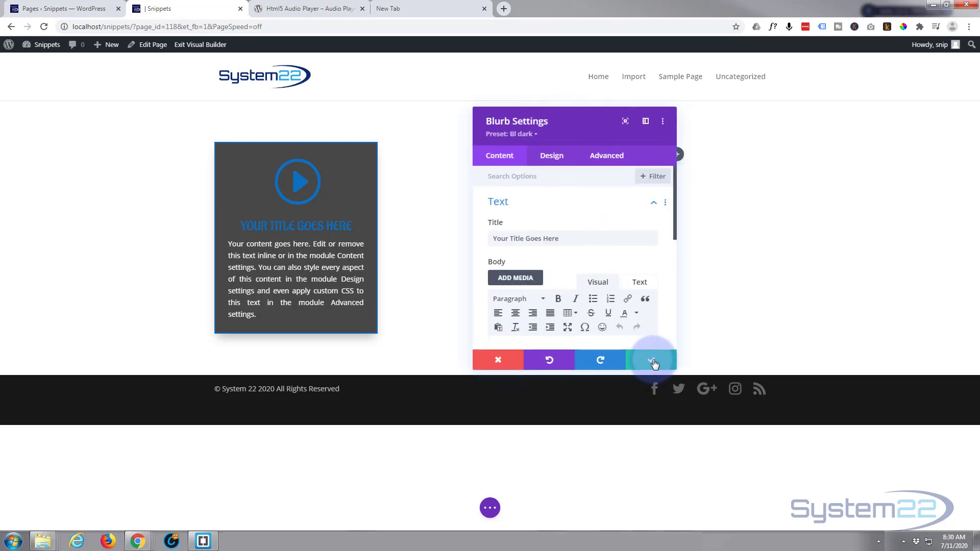
click(653, 361)
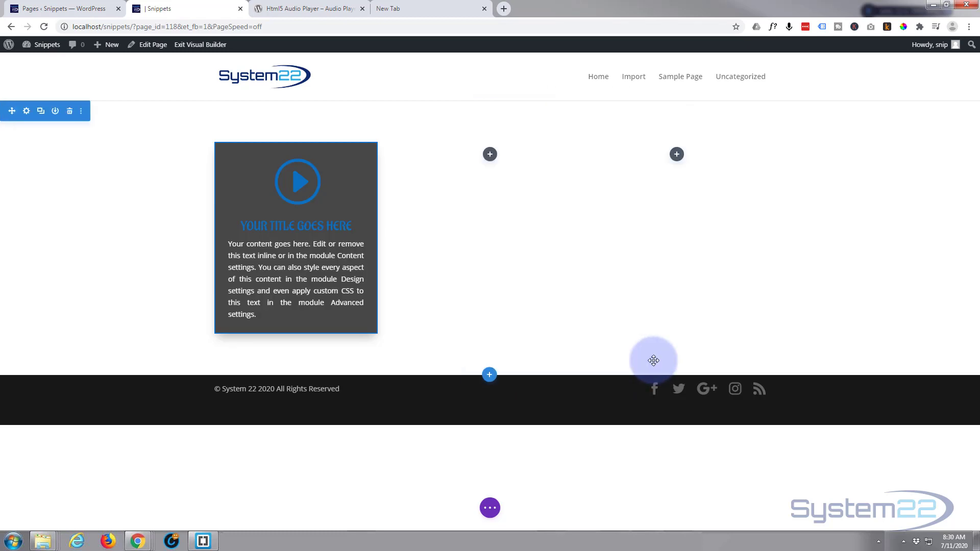
Step: Add a Blurb module to the middle column, apply the "Bl dark" preset to it and save it
click(489, 155)
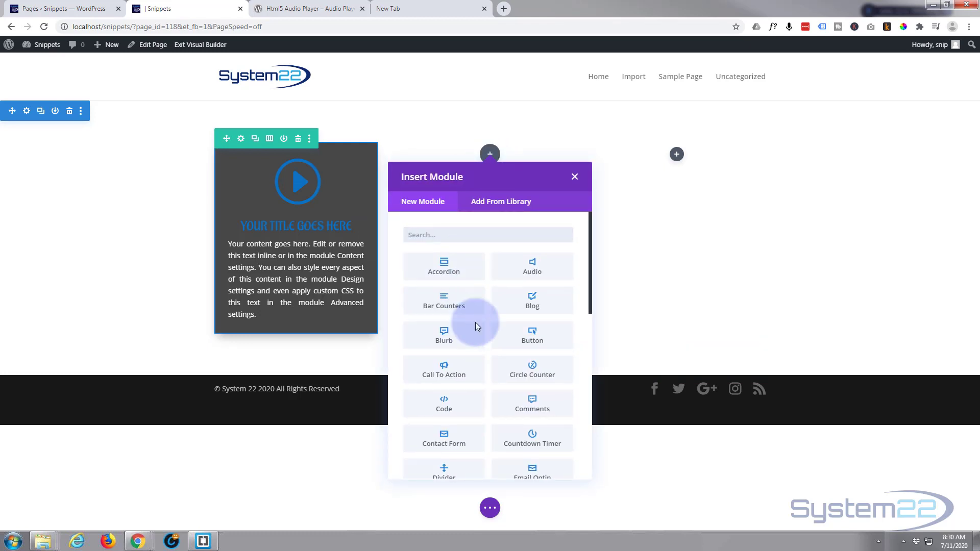
click(460, 336)
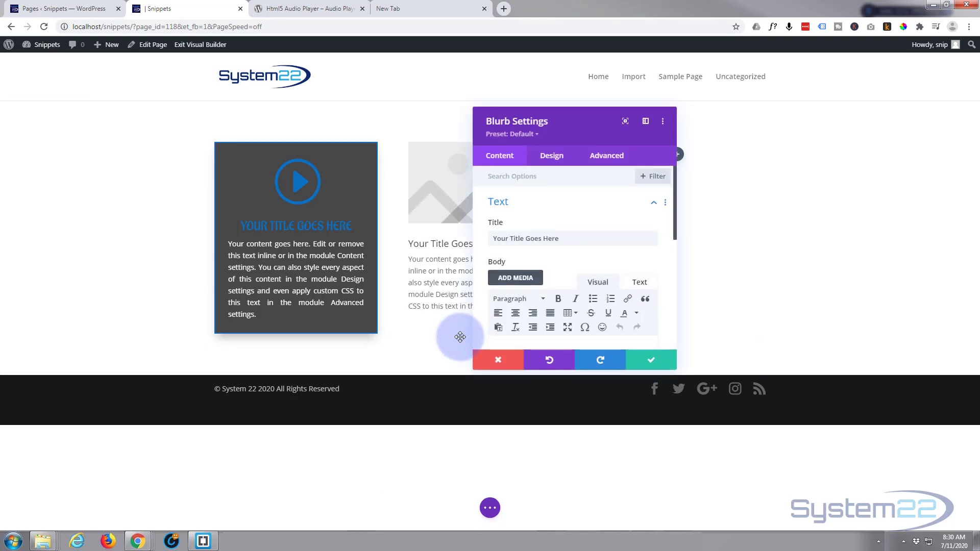
click(524, 136)
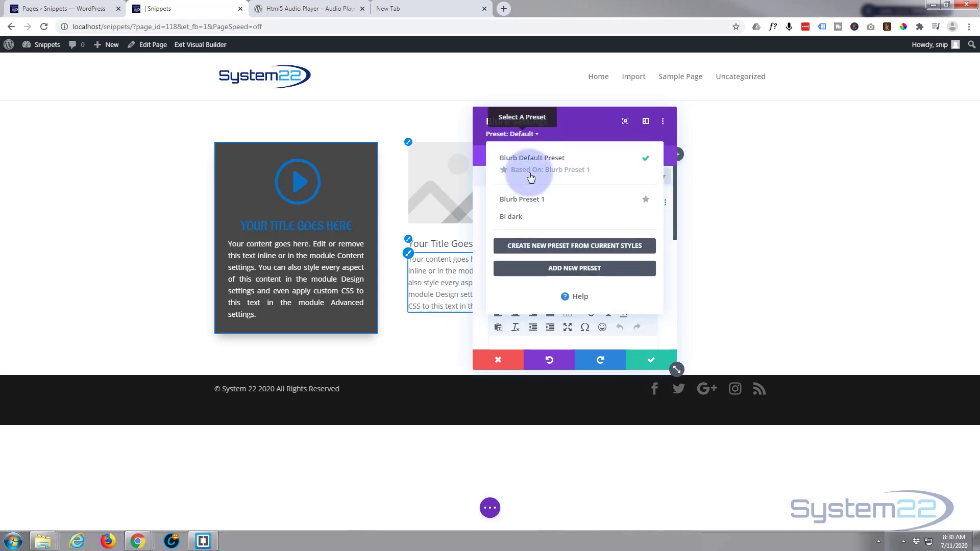
click(510, 218)
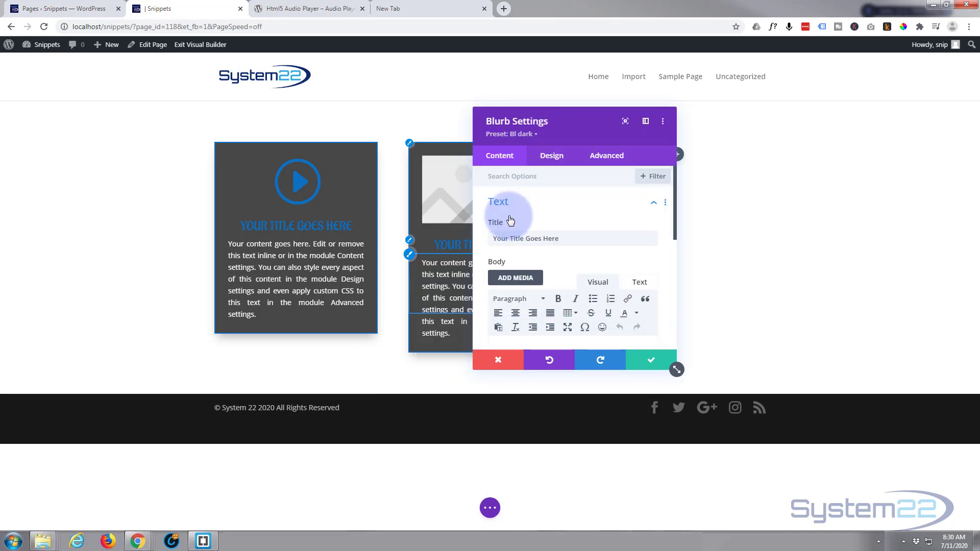
click(649, 360)
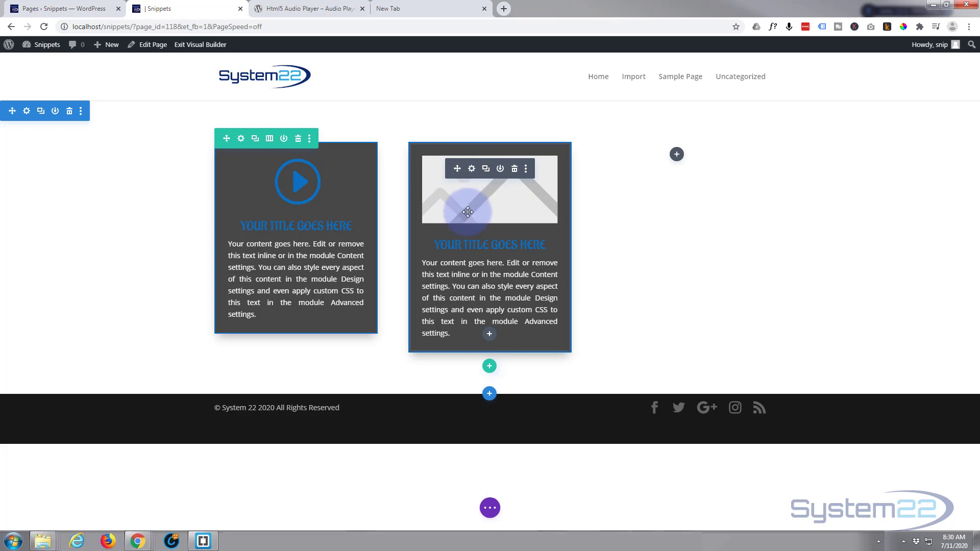
Step: Replace the second blurb's image with the filled pencil-in-square icon and save the module
click(472, 172)
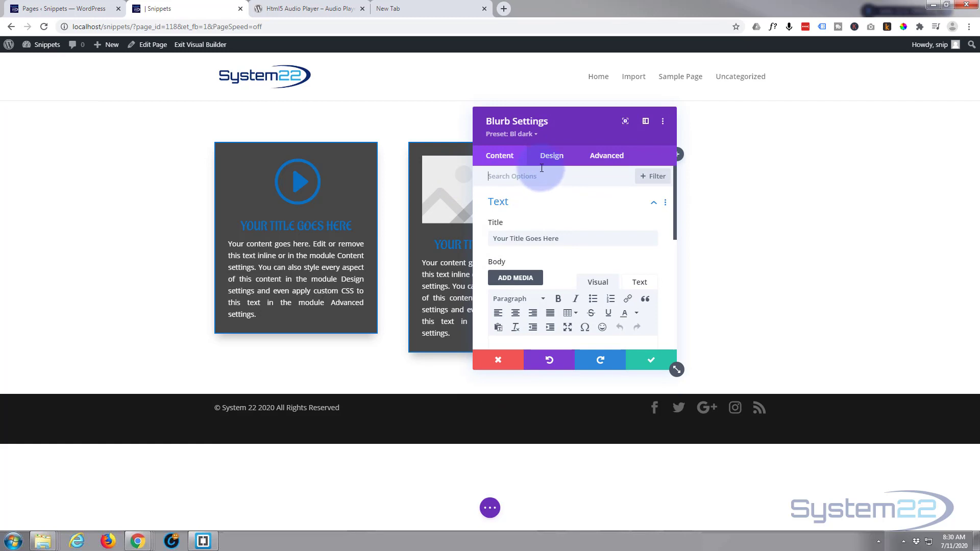
scroll(539, 227, down, 1)
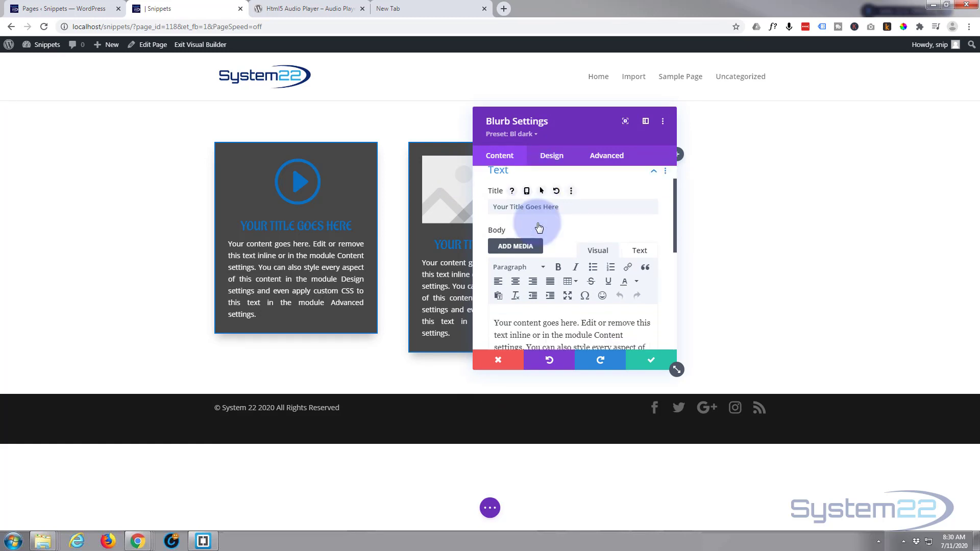
scroll(539, 227, down, 4)
click(563, 262)
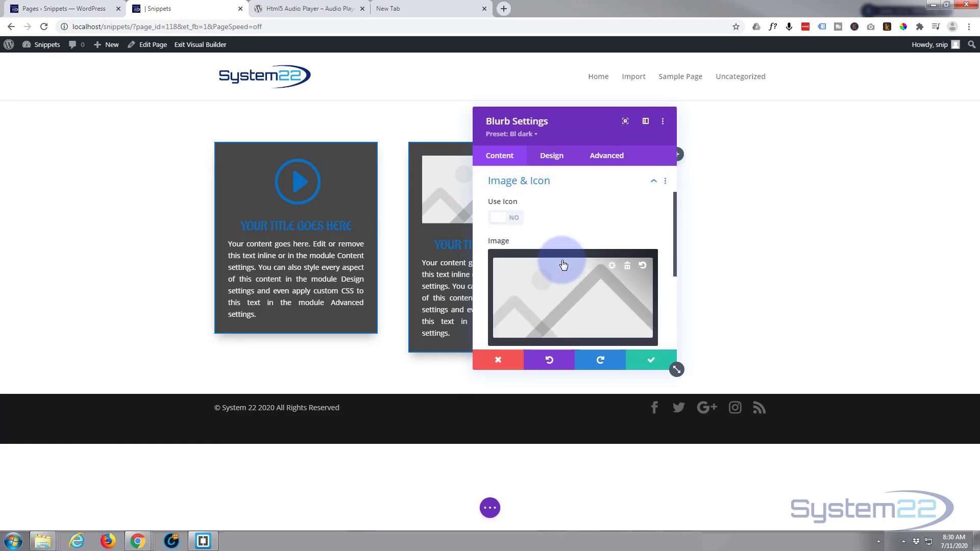
click(511, 218)
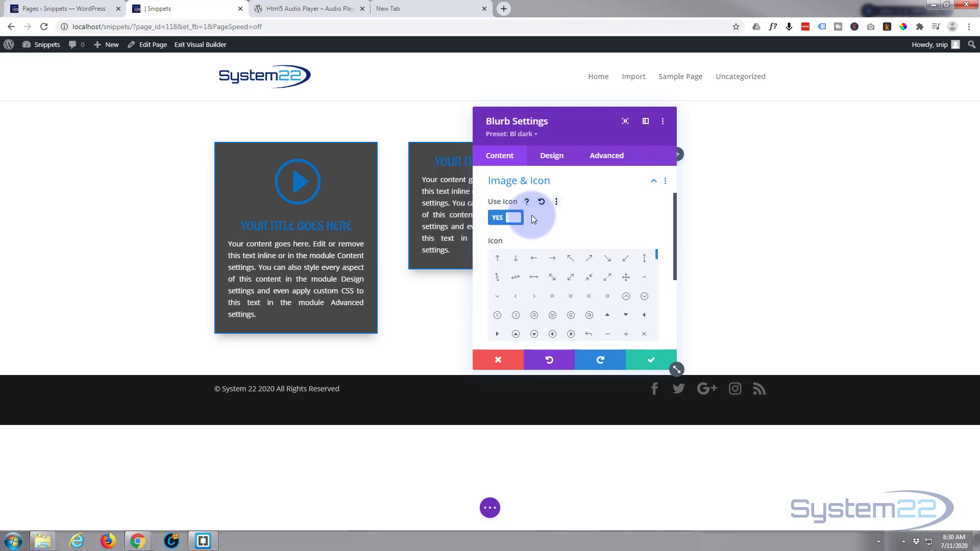
scroll(589, 280, down, 1)
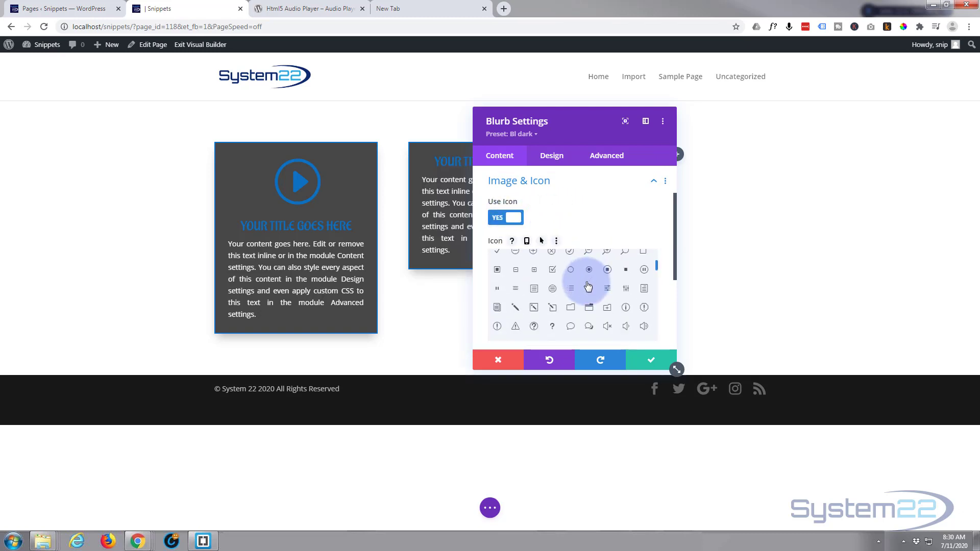
click(551, 309)
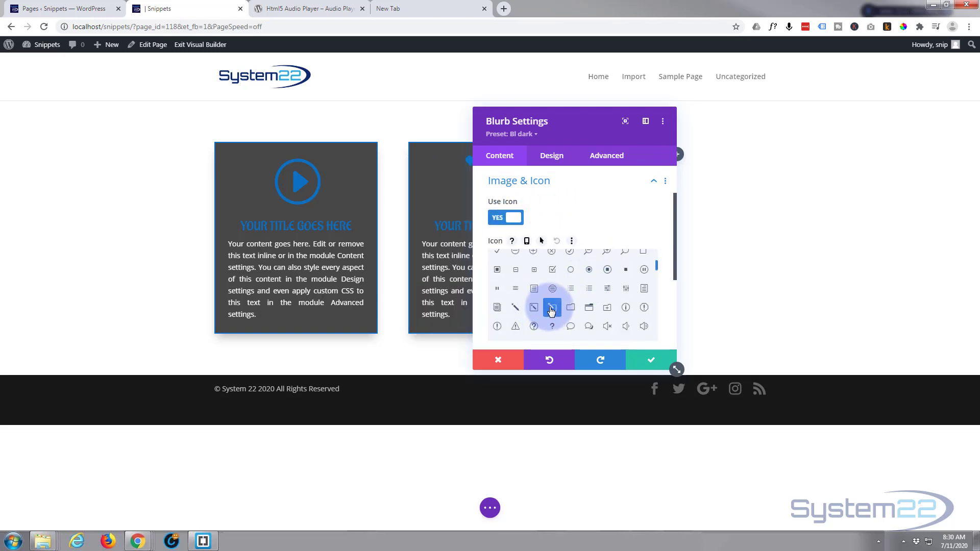
click(650, 360)
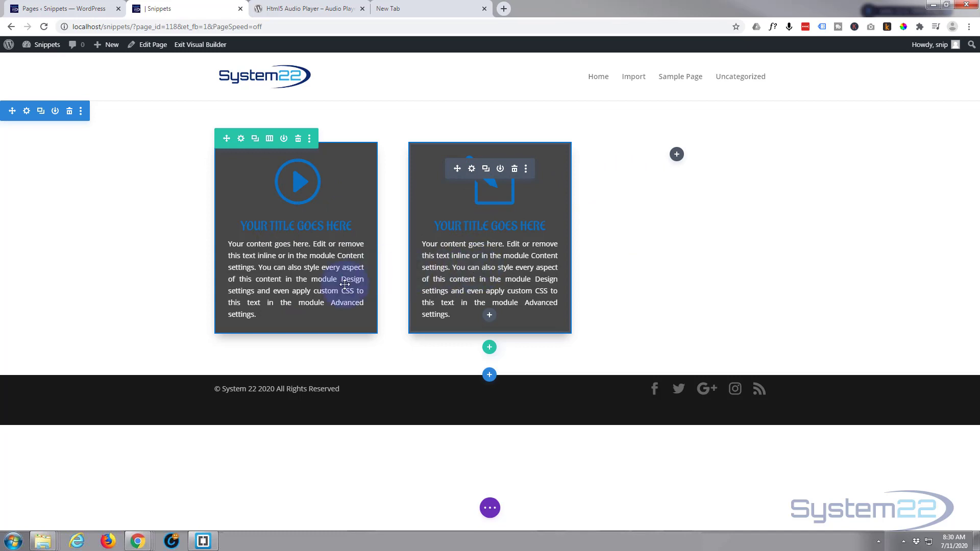
Step: Insert a regular section with a three-column row below the blurbs, without adding a module
click(490, 375)
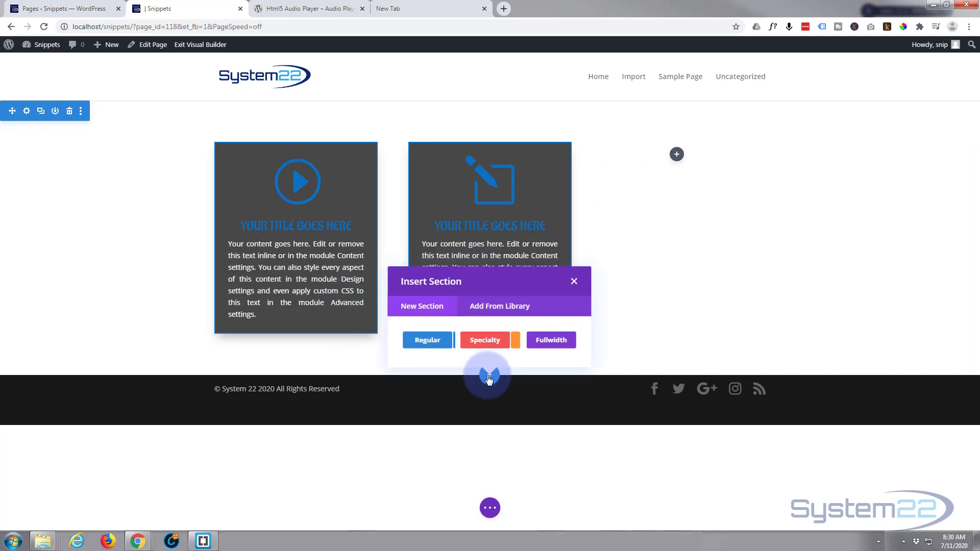
click(429, 340)
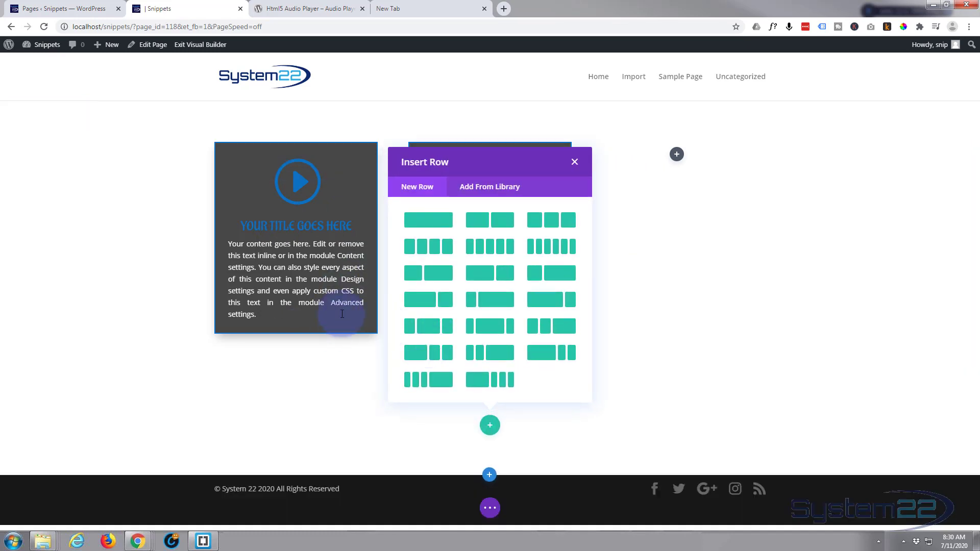
click(563, 226)
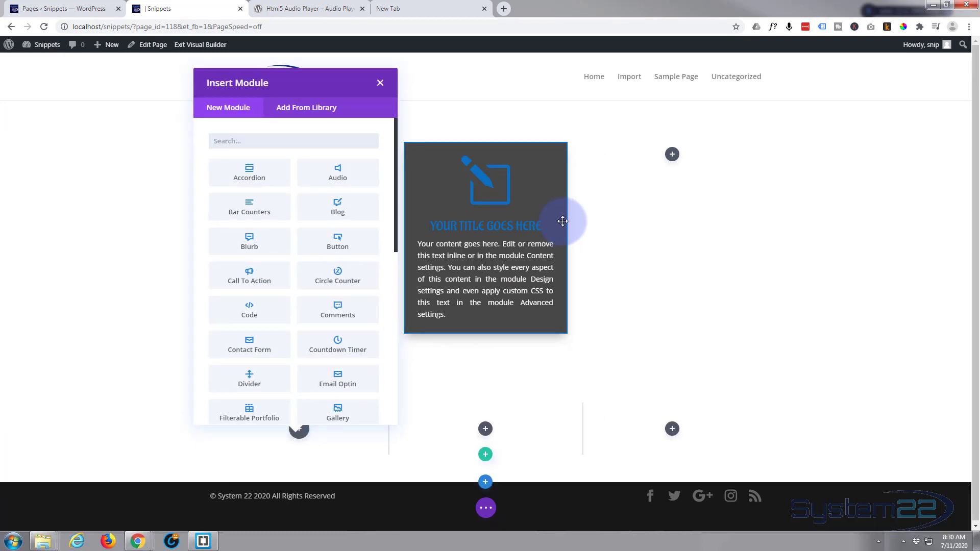
click(380, 83)
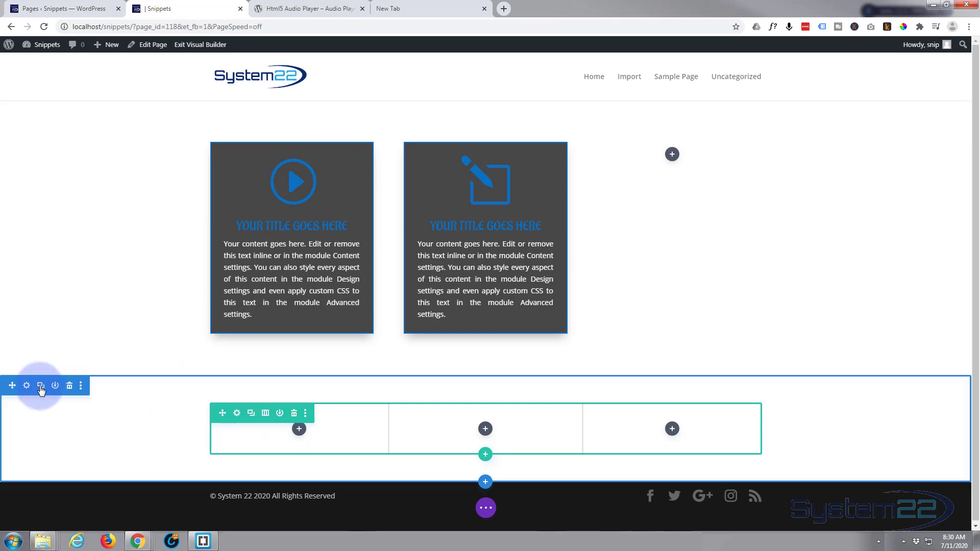
Step: Set the new three-column section's background colour to #474747 and save the section settings
click(26, 387)
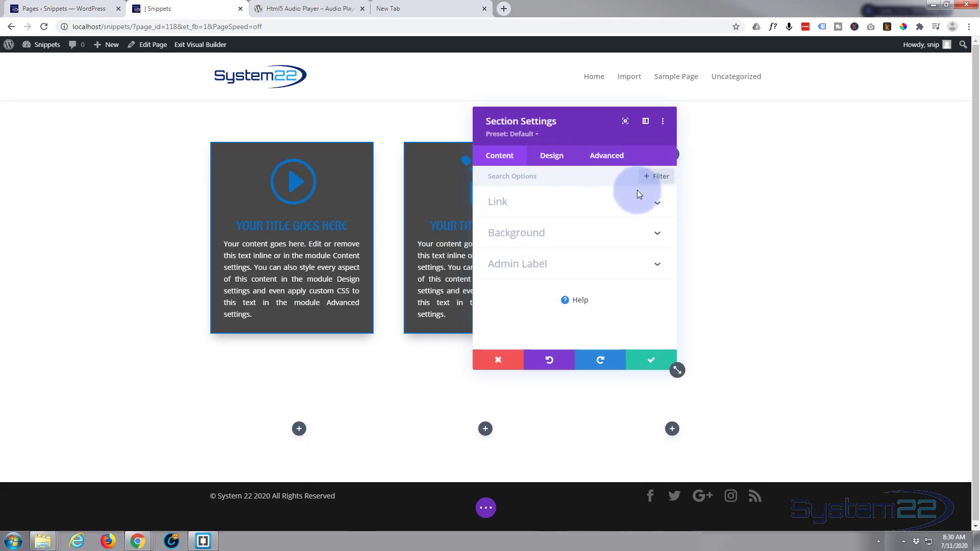
click(587, 235)
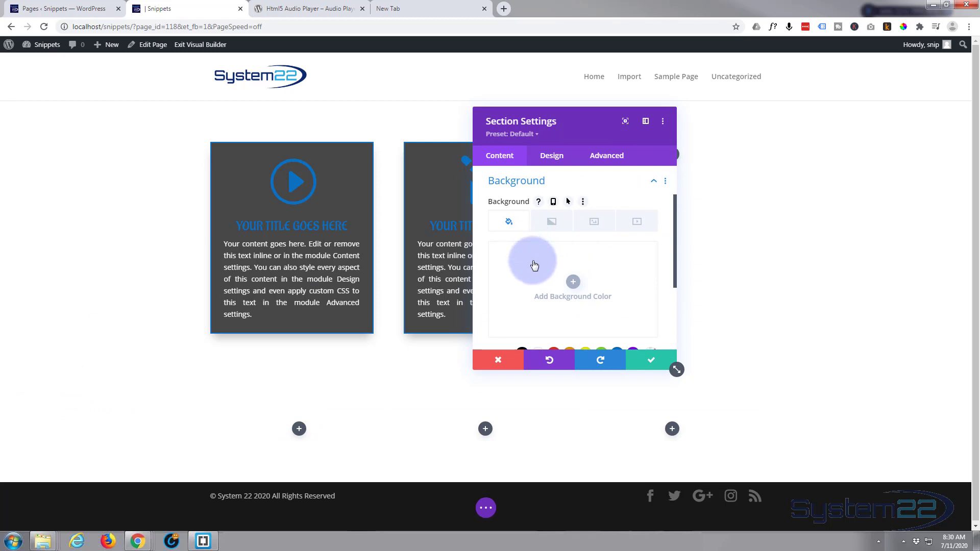
scroll(531, 265, down, 1)
click(497, 305)
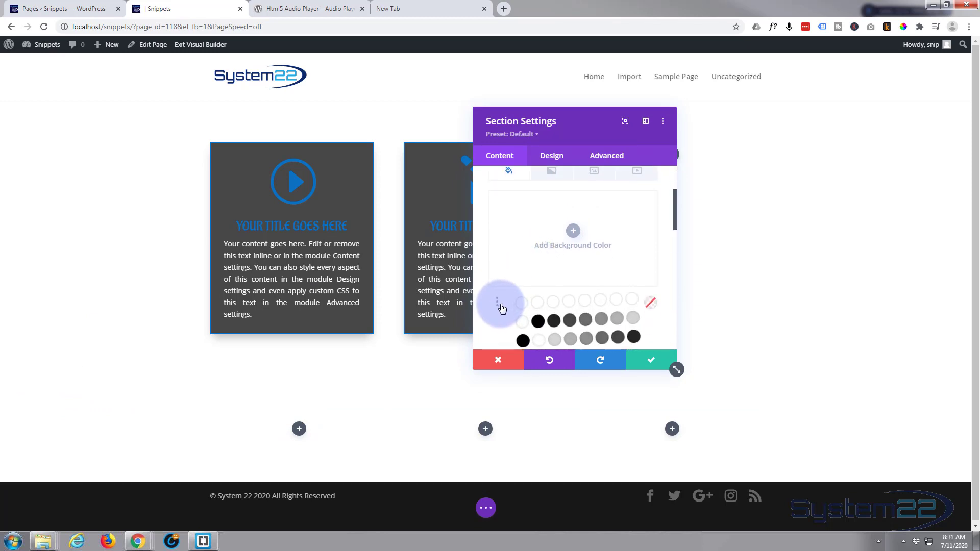
scroll(499, 307, down, 1)
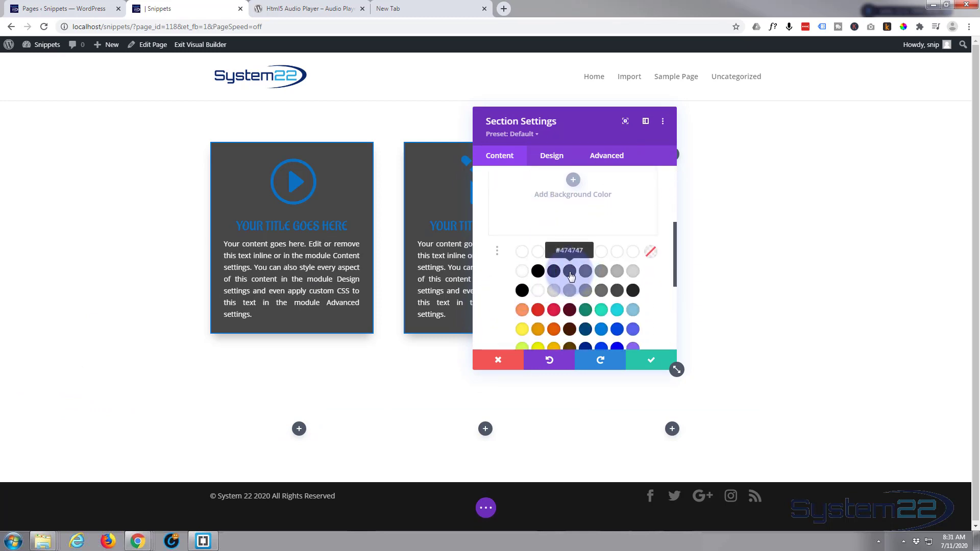
click(571, 273)
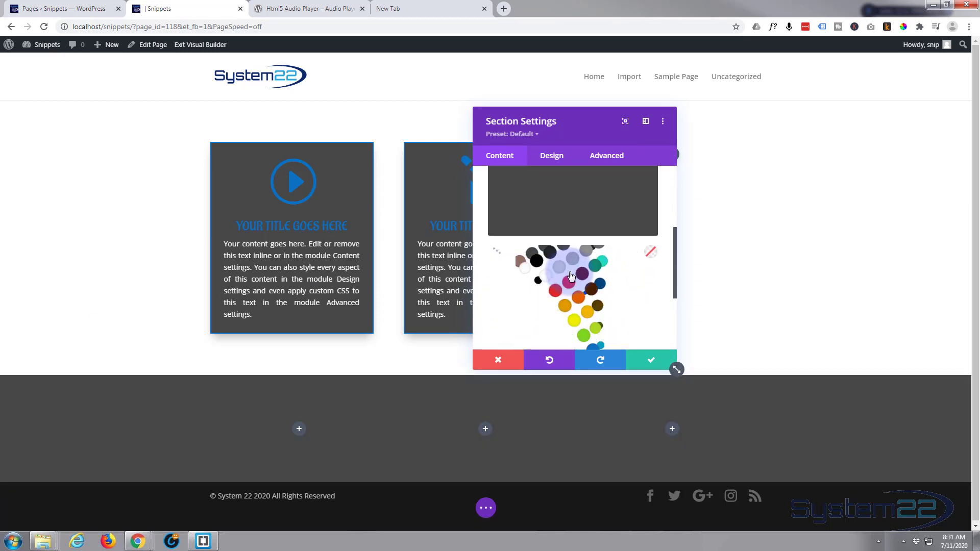
click(654, 361)
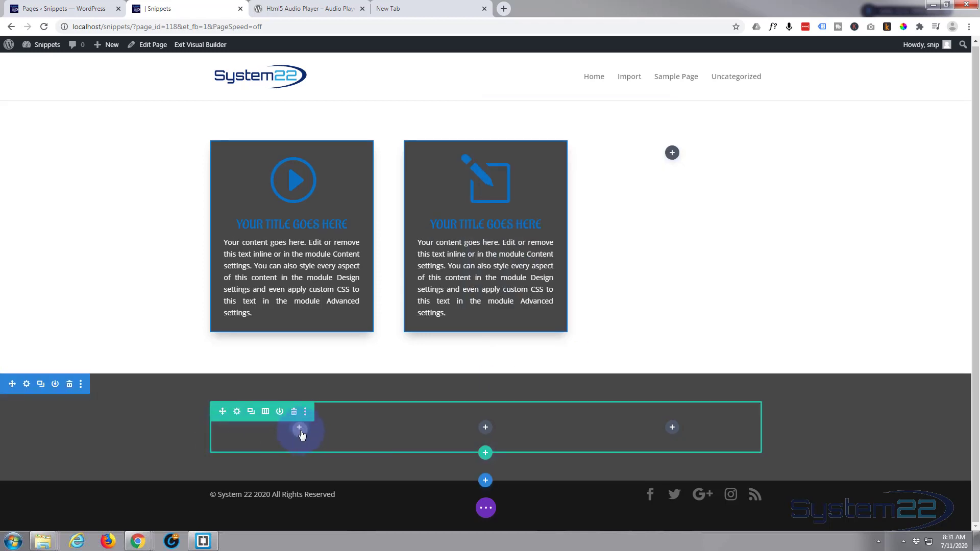
Step: Add a Call To Action module to the second section's first column and set its background colour to #0c71c3
click(299, 428)
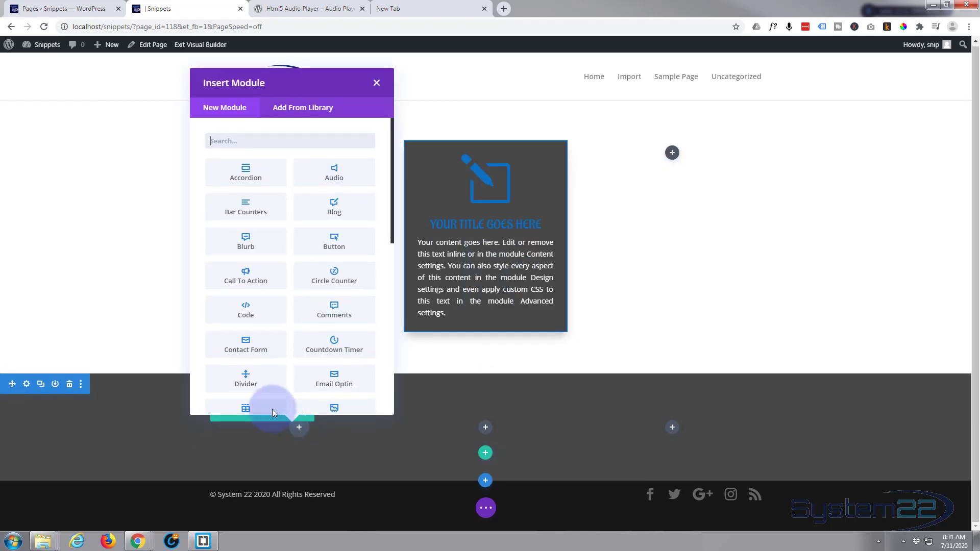
click(257, 275)
scroll(149, 327, down, 2)
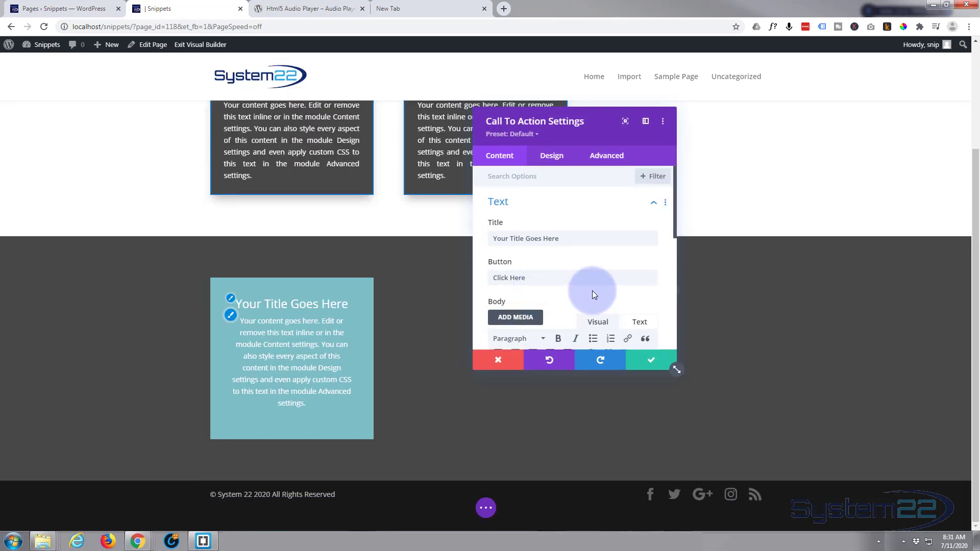
scroll(592, 292, down, 1)
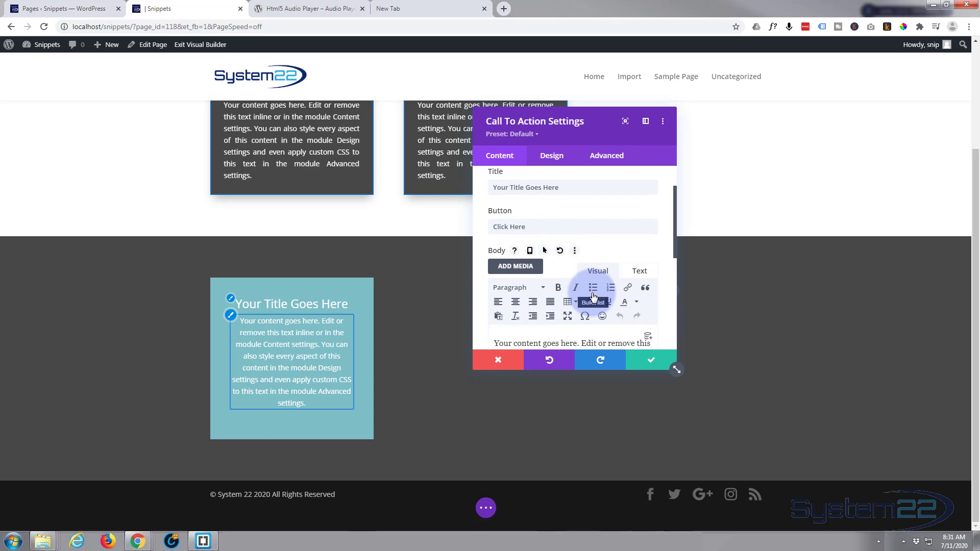
scroll(592, 296, down, 4)
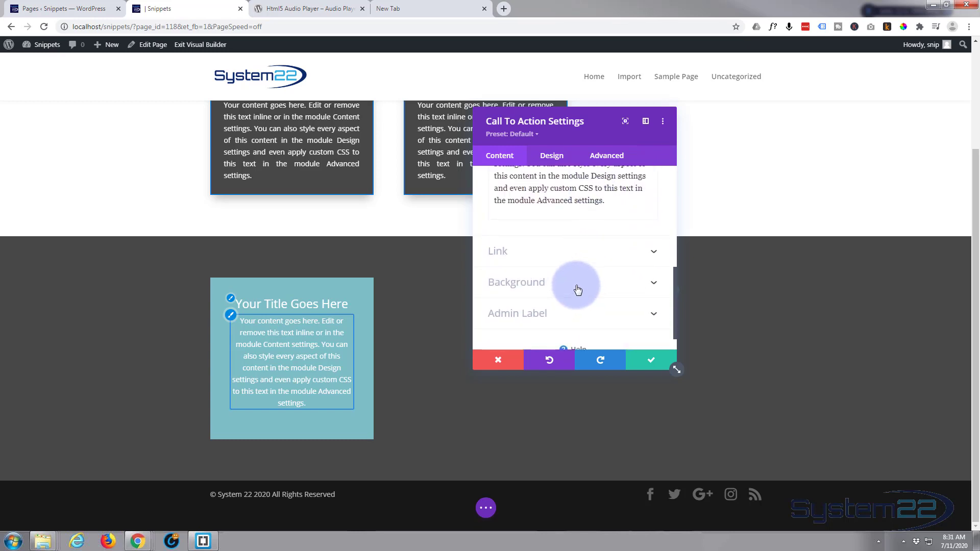
click(577, 290)
scroll(638, 291, down, 1)
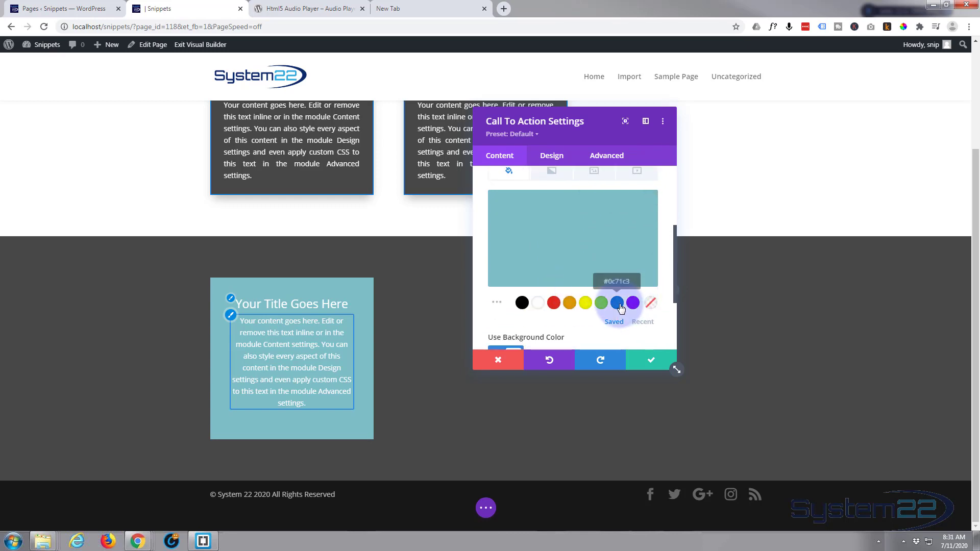
click(619, 304)
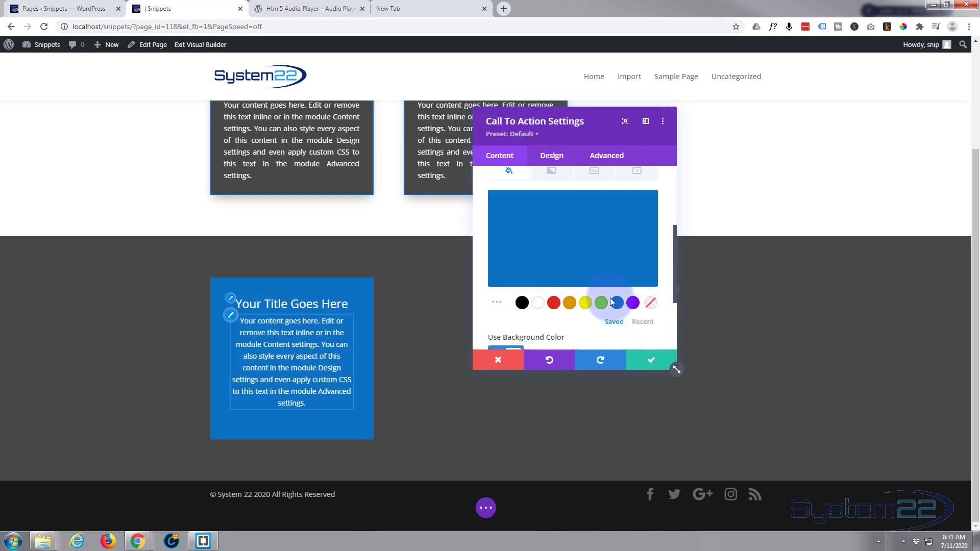
Step: Give the Call To Action module a 2px white border on all sides
mouse_move(632, 251)
scroll(631, 253, down, 2)
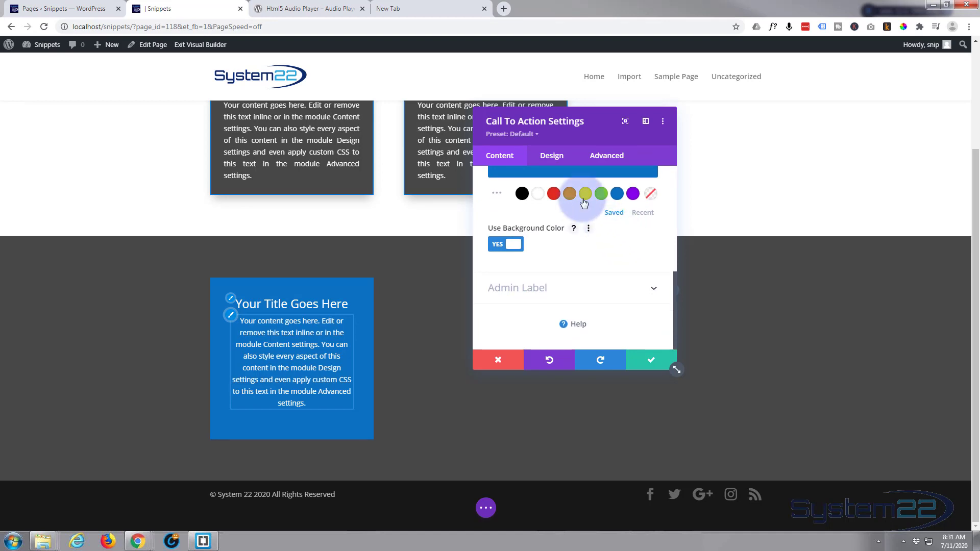
click(552, 155)
scroll(568, 235, down, 2)
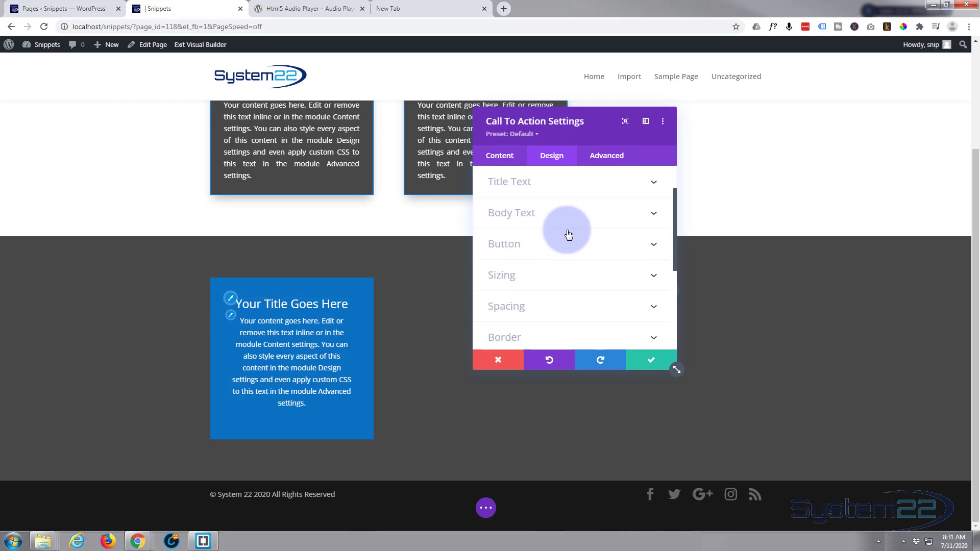
click(596, 293)
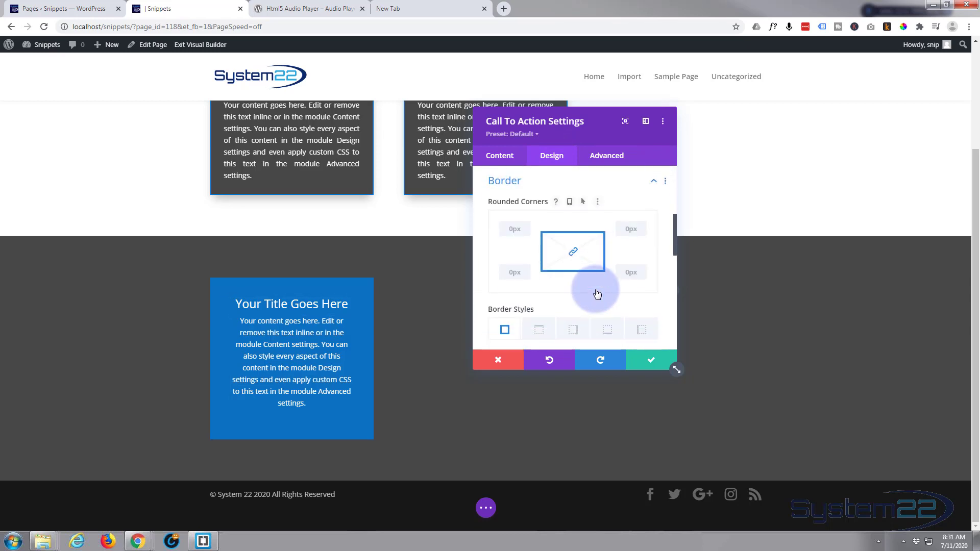
scroll(628, 308, down, 3)
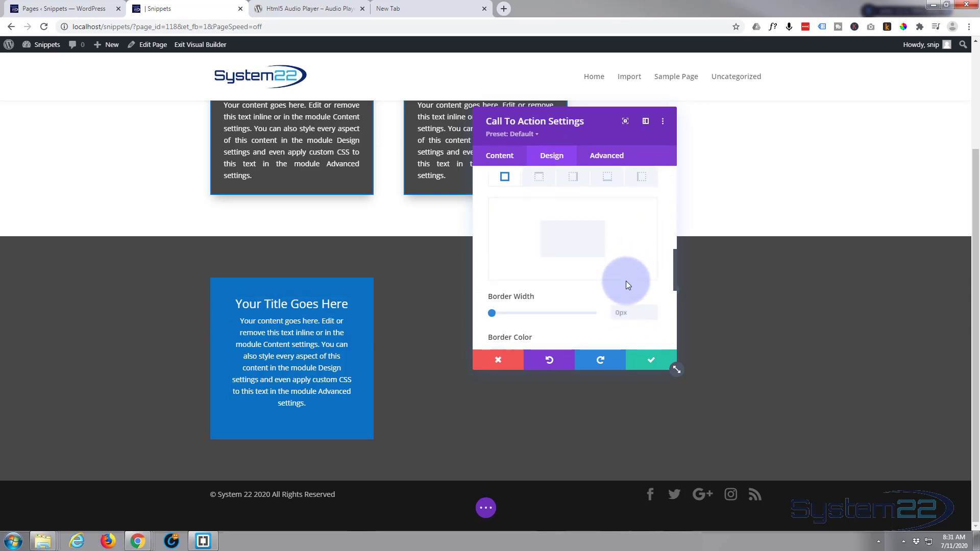
click(654, 308)
click(653, 308)
scroll(633, 305, down, 1)
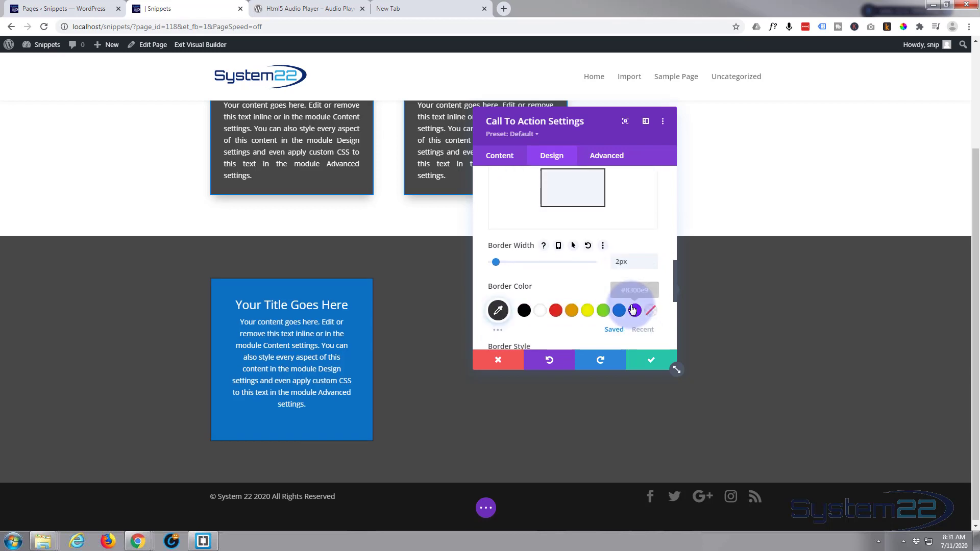
click(542, 311)
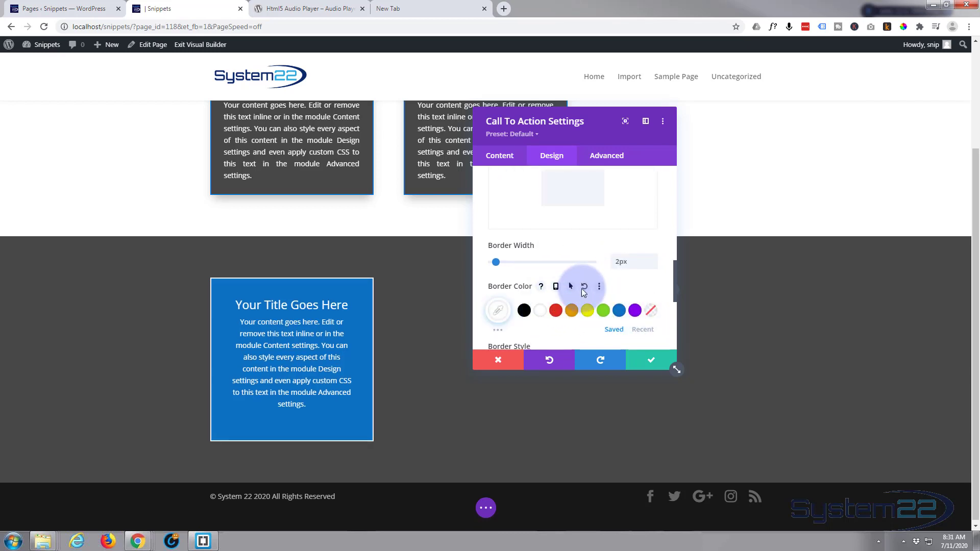
Step: Apply the box shadow style that casts a soft shadow beneath the Call To Action module
scroll(599, 277, down, 3)
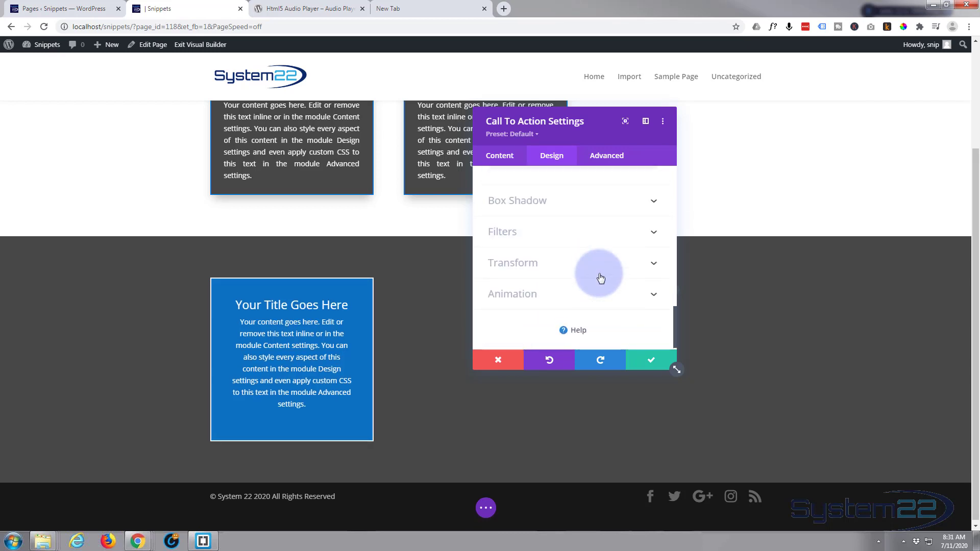
click(602, 258)
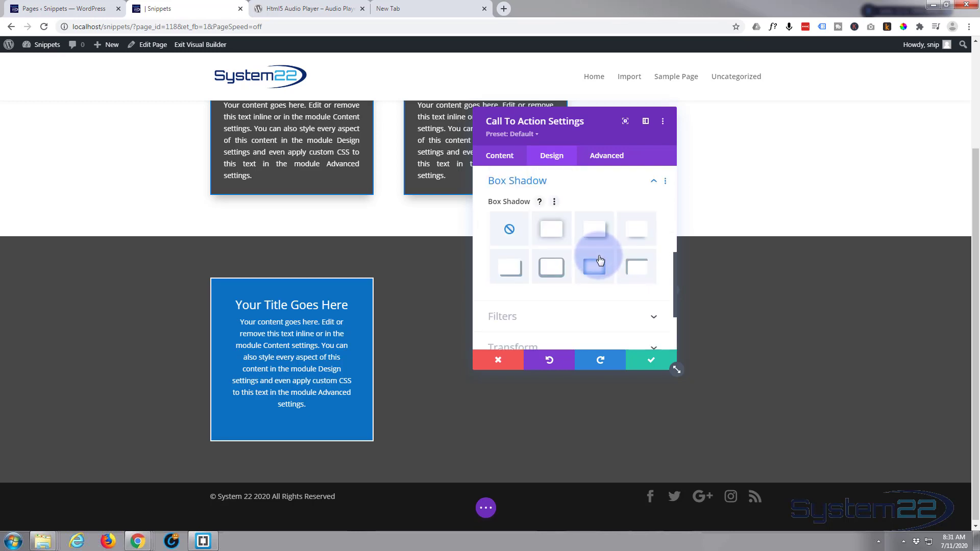
click(635, 232)
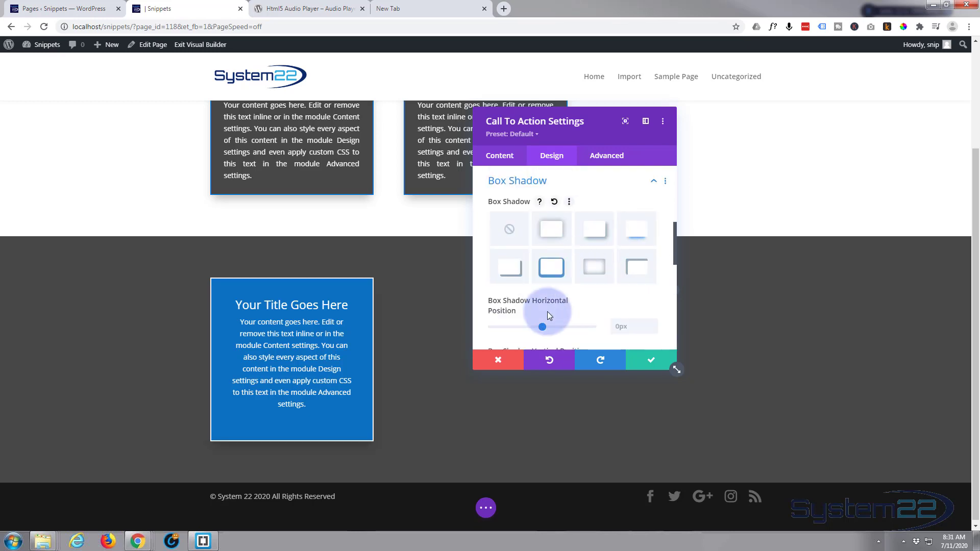
Step: Create a preset named "CTA blu" from the module's current styles, assign it as the site-wide Call To Action default and save
click(524, 134)
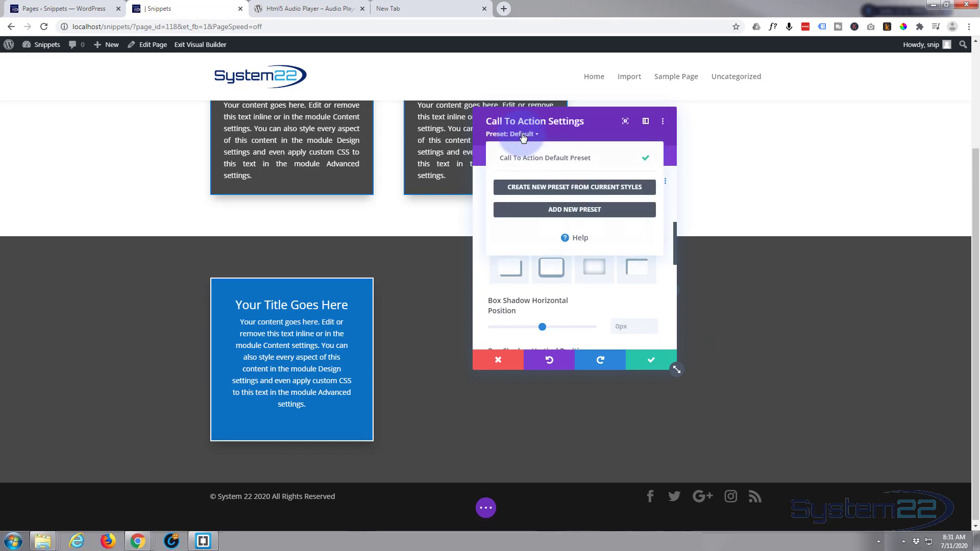
click(583, 187)
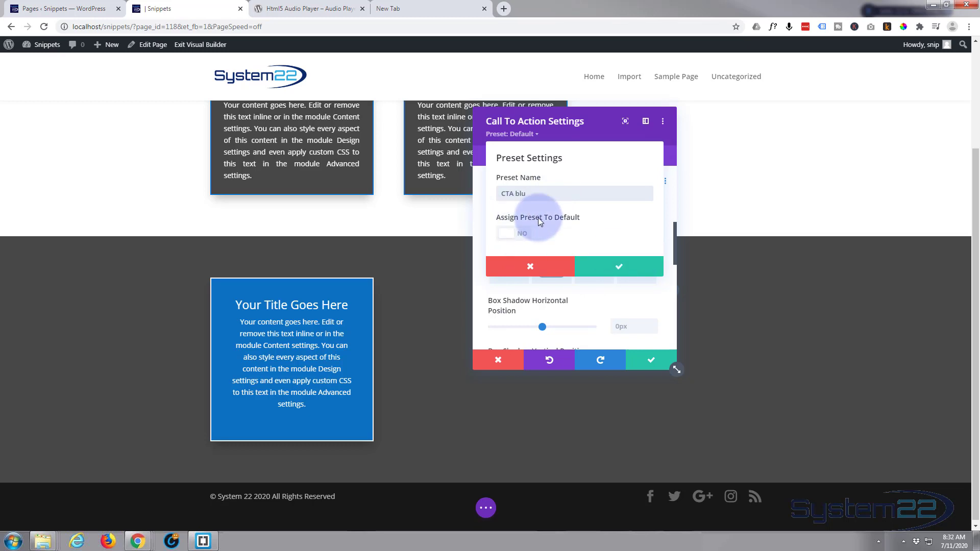
click(517, 235)
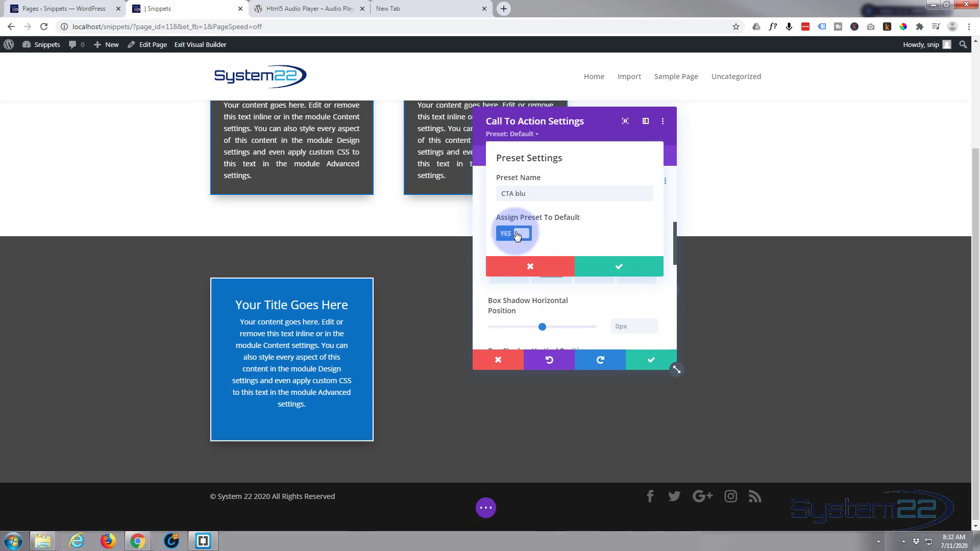
click(623, 272)
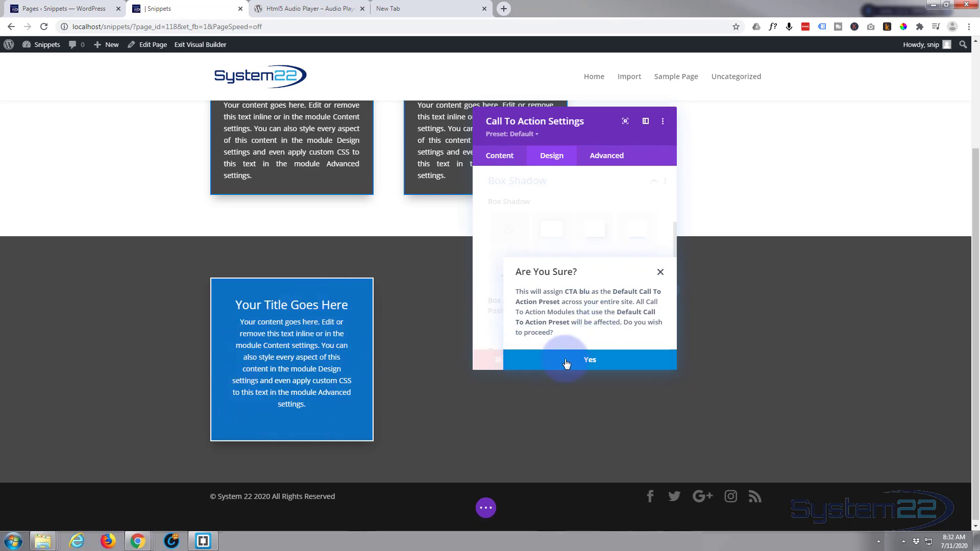
click(594, 362)
click(649, 362)
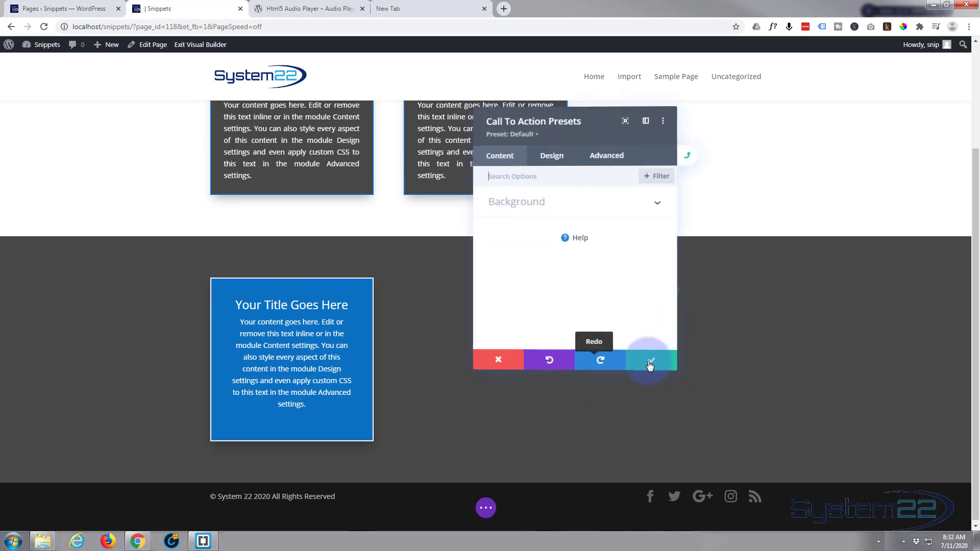
click(656, 367)
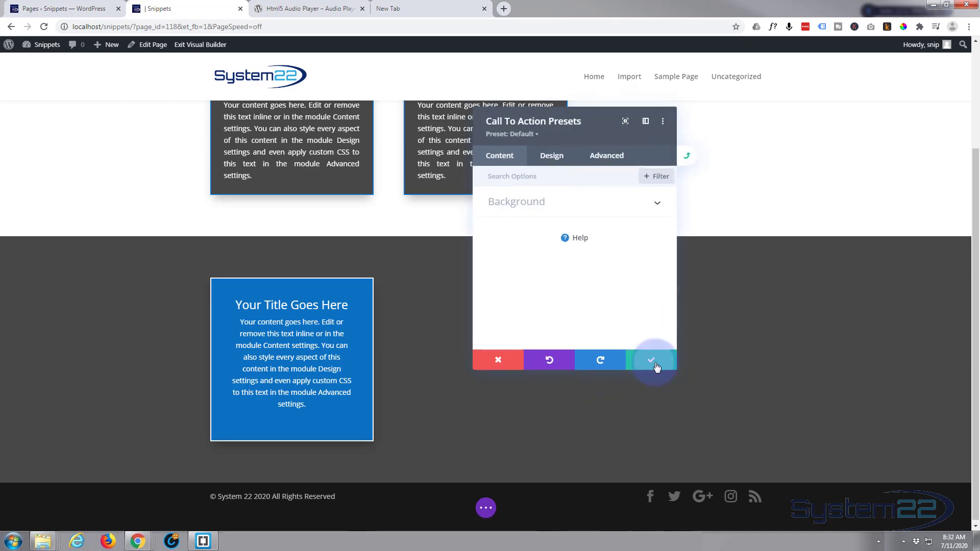
click(656, 367)
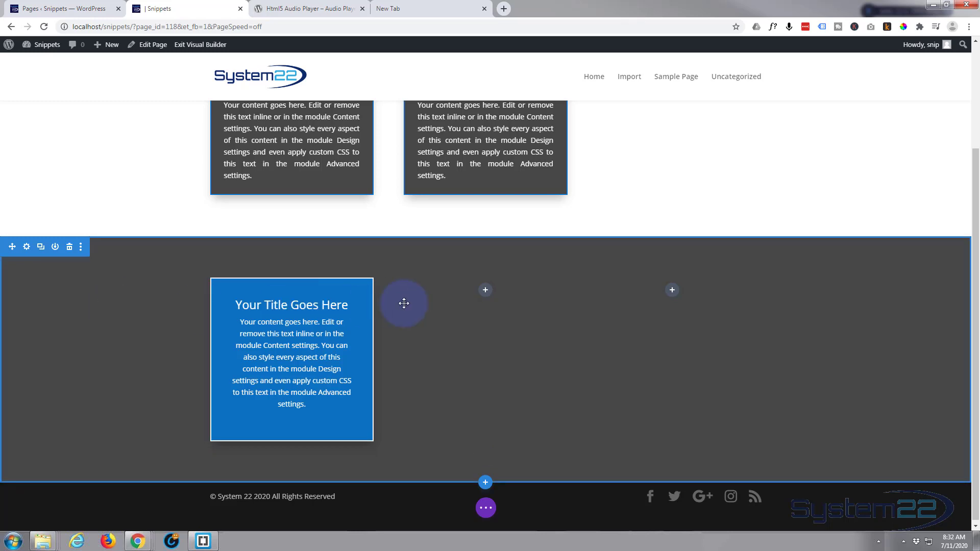
Step: Add a Call To Action module with the default preset to the second section's middle column and save it
click(486, 291)
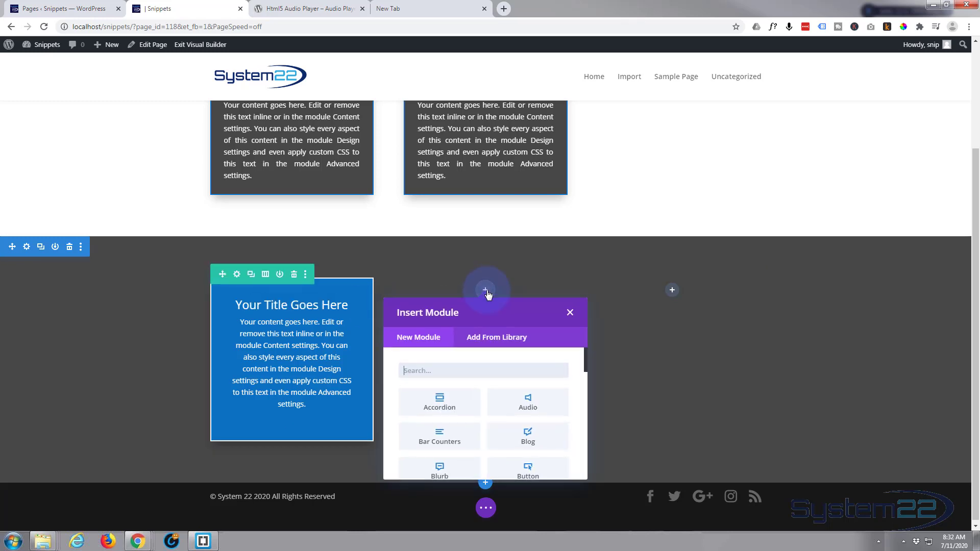
click(483, 351)
scroll(482, 357, down, 2)
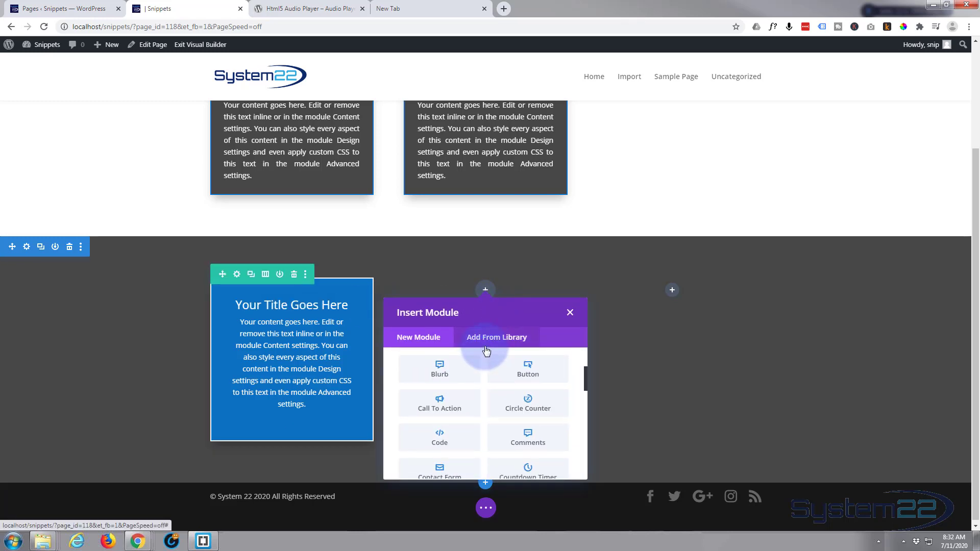
click(435, 407)
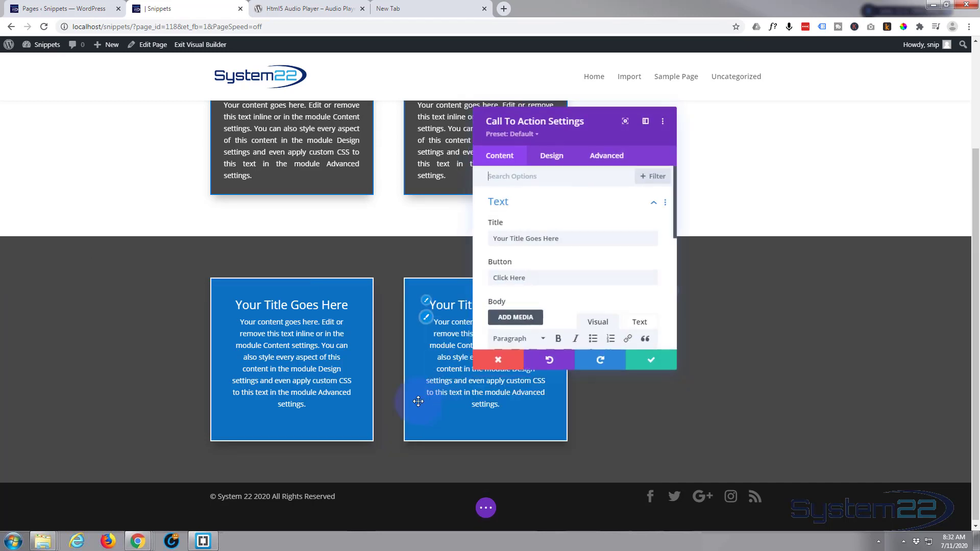
click(657, 360)
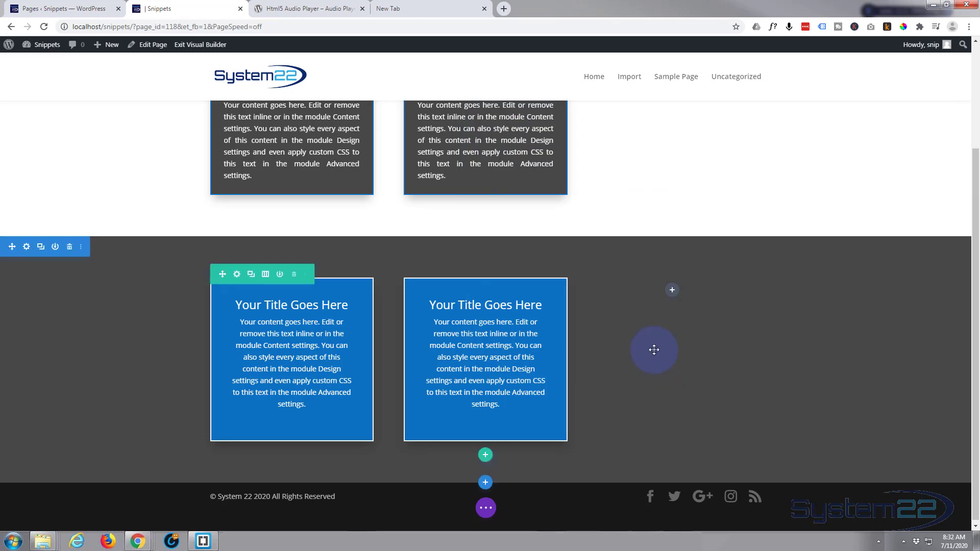
Step: Add a Call To Action module with the default preset to the second section's third column and save it
click(672, 291)
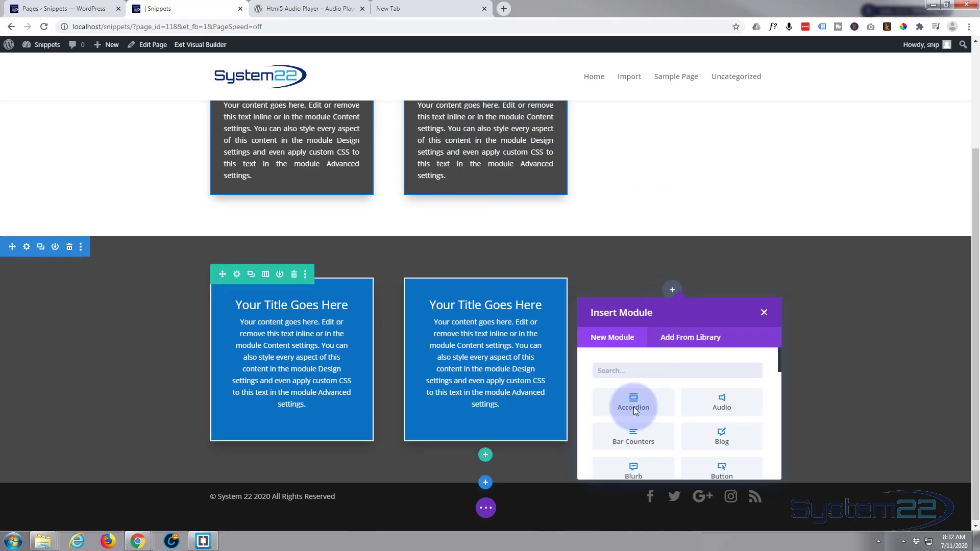
scroll(636, 408, down, 2)
click(635, 406)
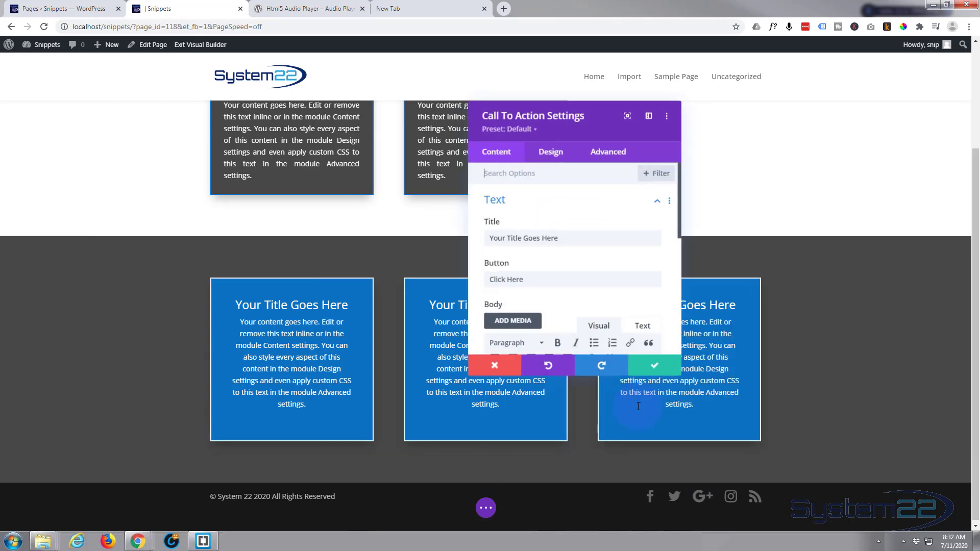
click(656, 361)
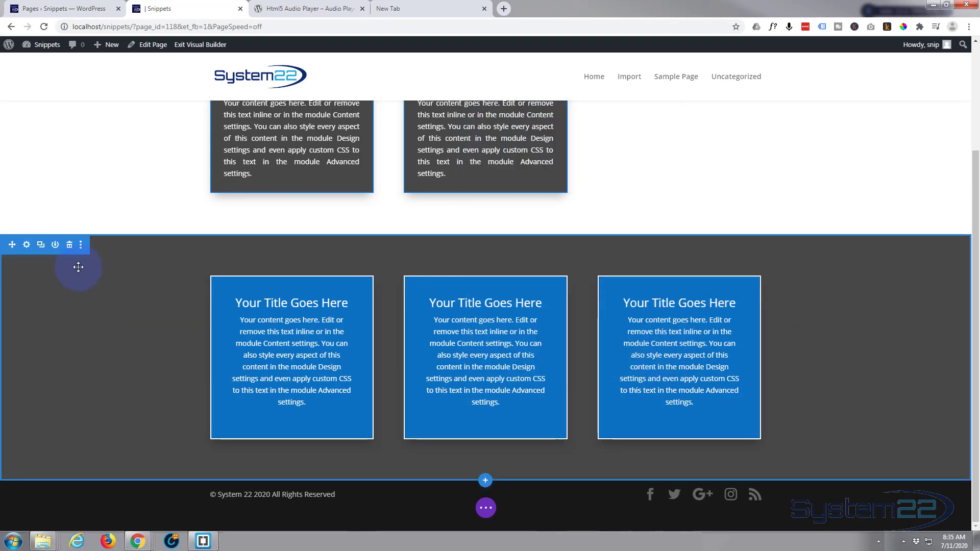
Step: Add a Button module below the Call To Action in the second section's first column and enable custom button styles
click(295, 424)
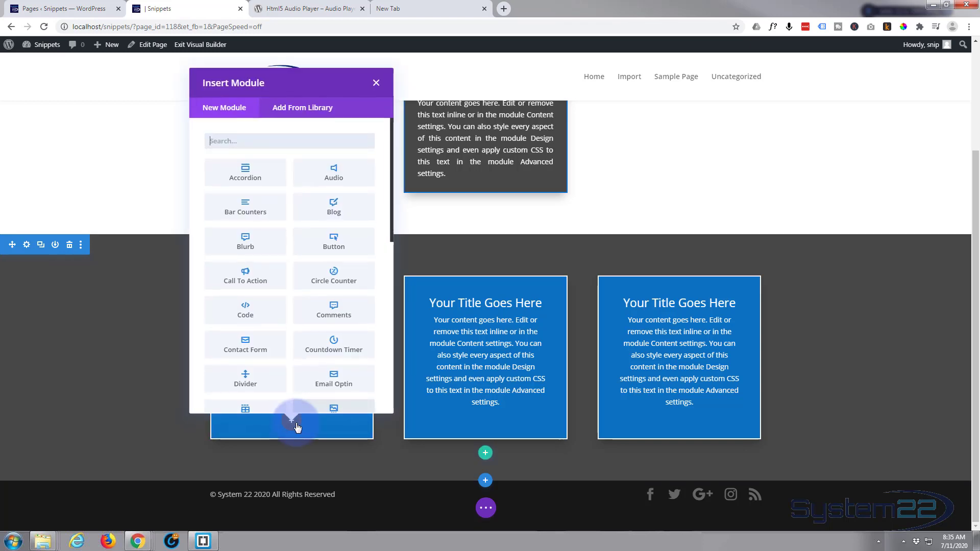
click(334, 241)
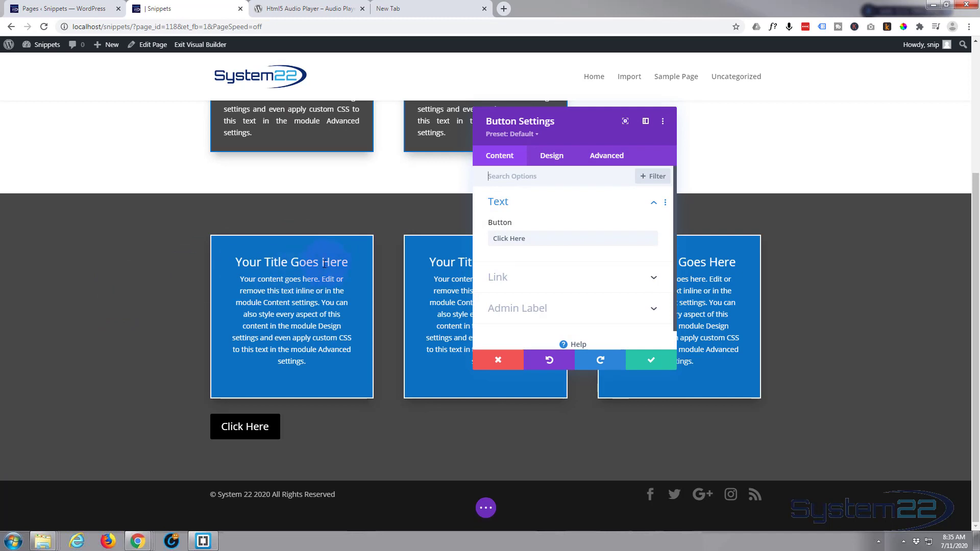
click(552, 156)
click(582, 257)
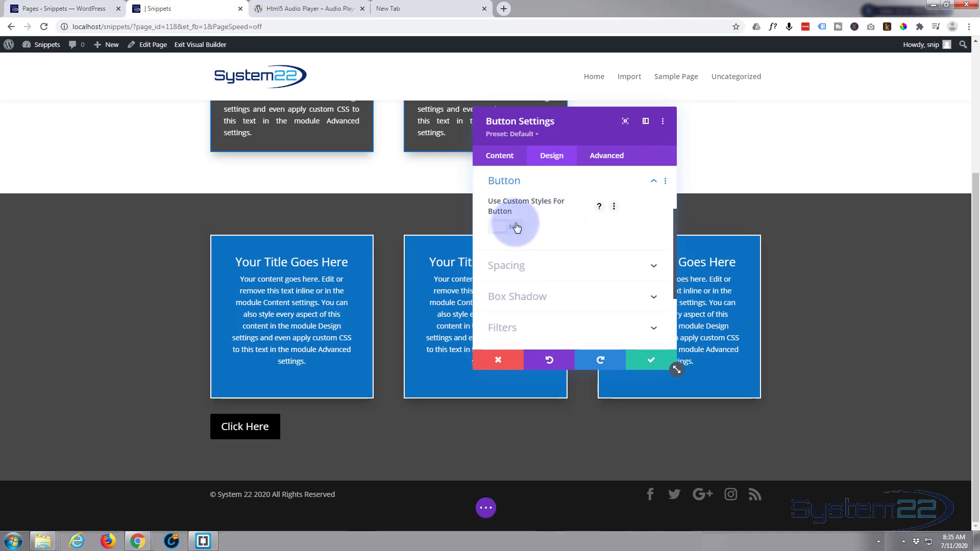
click(516, 228)
Step: Set the first column button's background and border color to blue #0c71c3 and save the module
scroll(570, 243, down, 2)
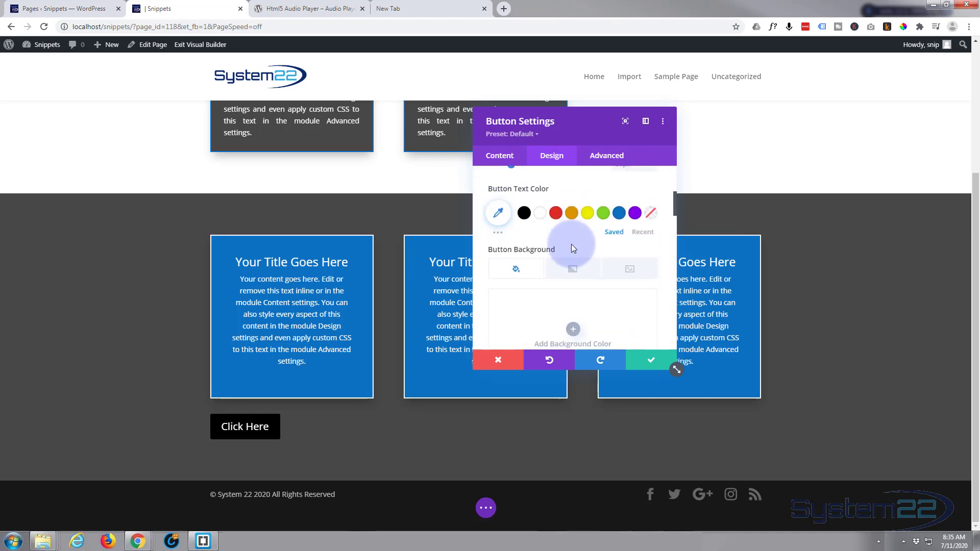
scroll(572, 244, down, 1)
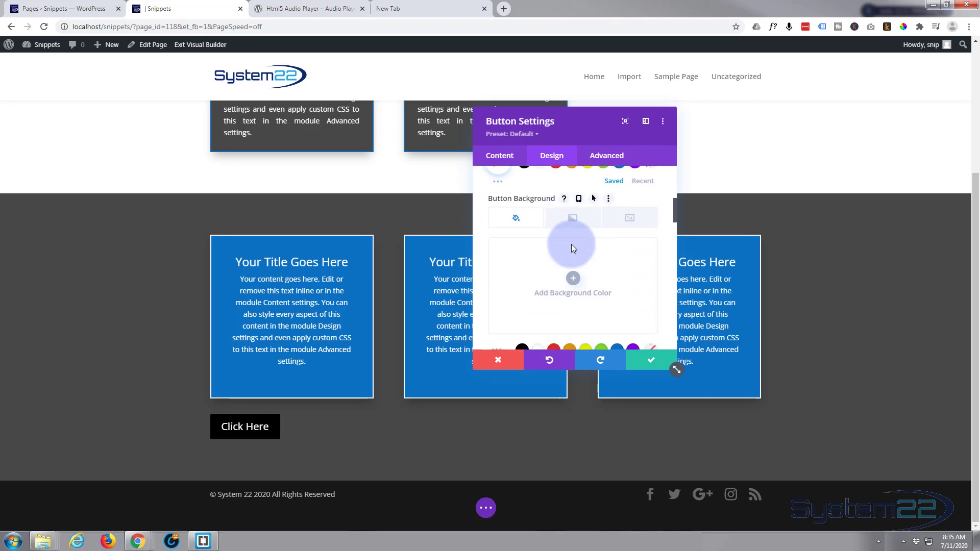
click(571, 244)
click(612, 299)
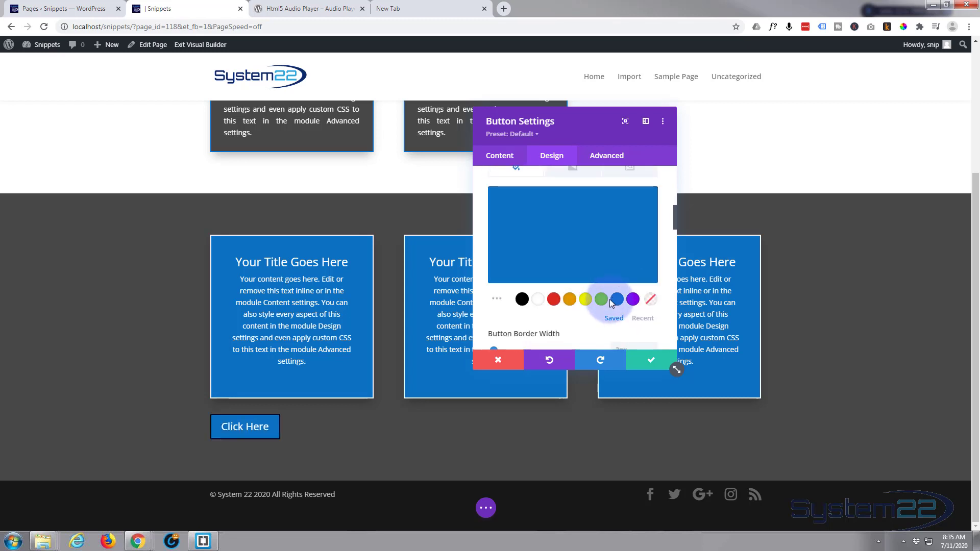
scroll(609, 299, down, 2)
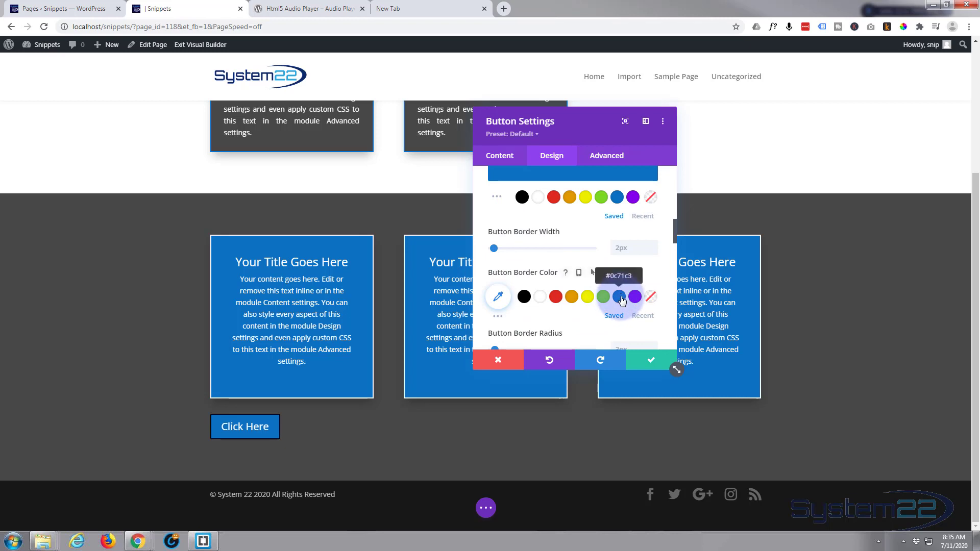
click(619, 299)
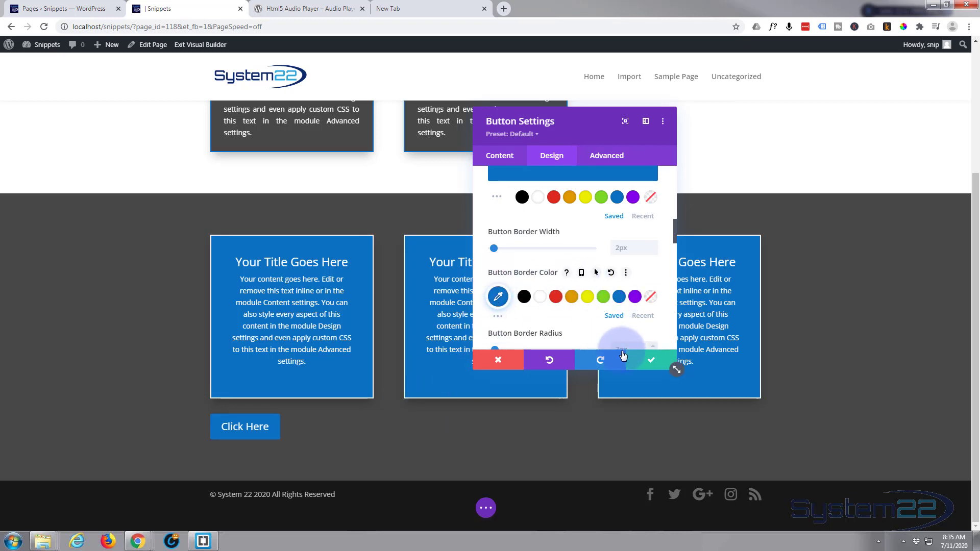
click(652, 363)
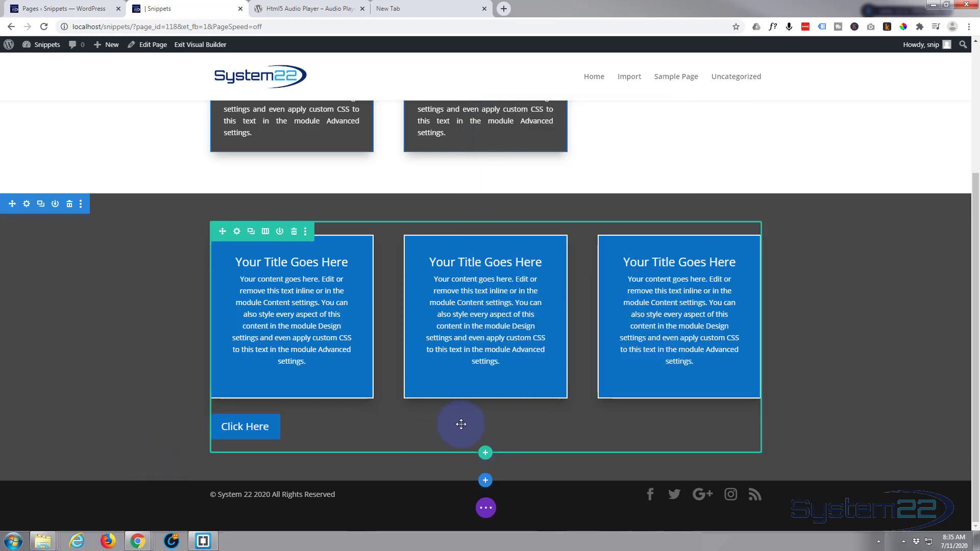
Step: Add a Button module below the middle column's Call To Action and enable its custom button styles
click(485, 382)
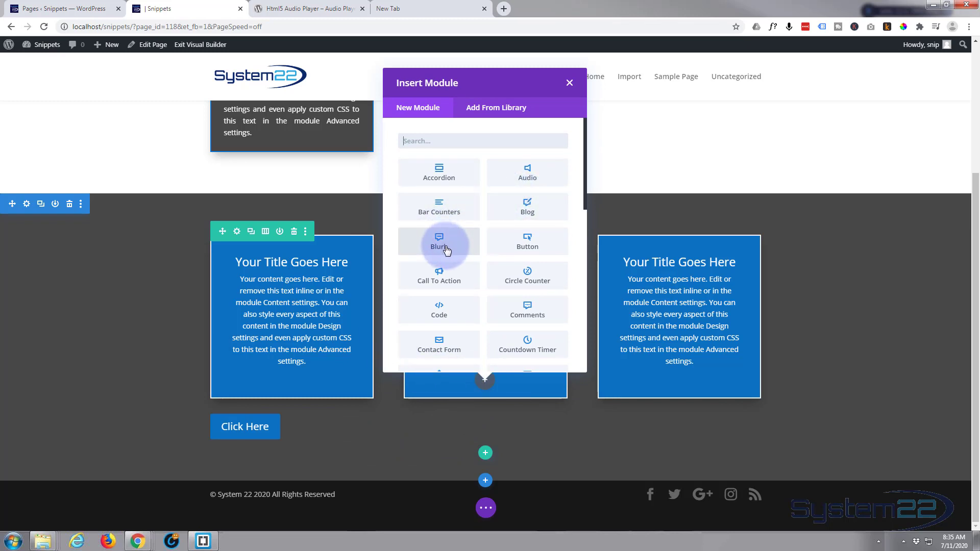
click(526, 242)
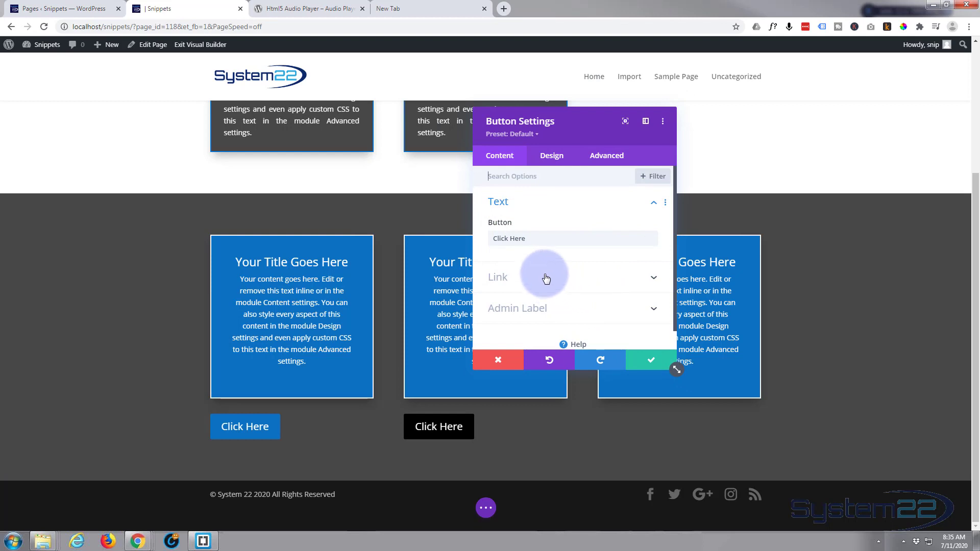
click(557, 163)
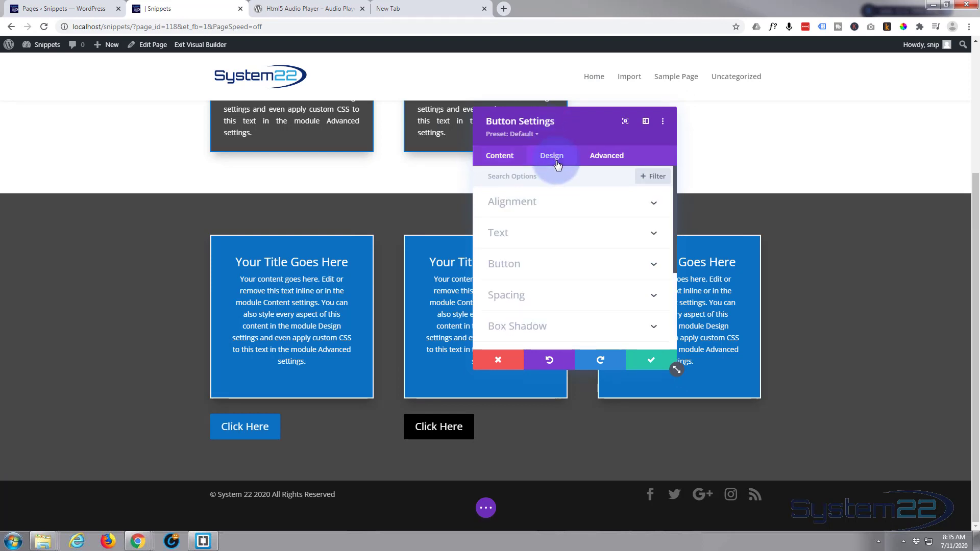
click(551, 258)
scroll(551, 258, down, 2)
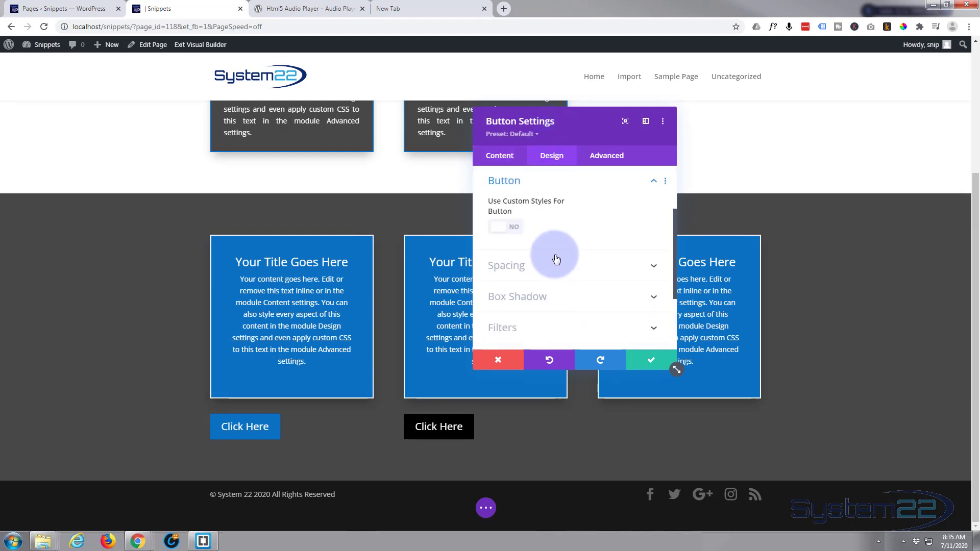
click(543, 192)
click(514, 179)
Step: Set the middle column button's background and border color to red #e02b20 and save the module
scroll(534, 176, down, 3)
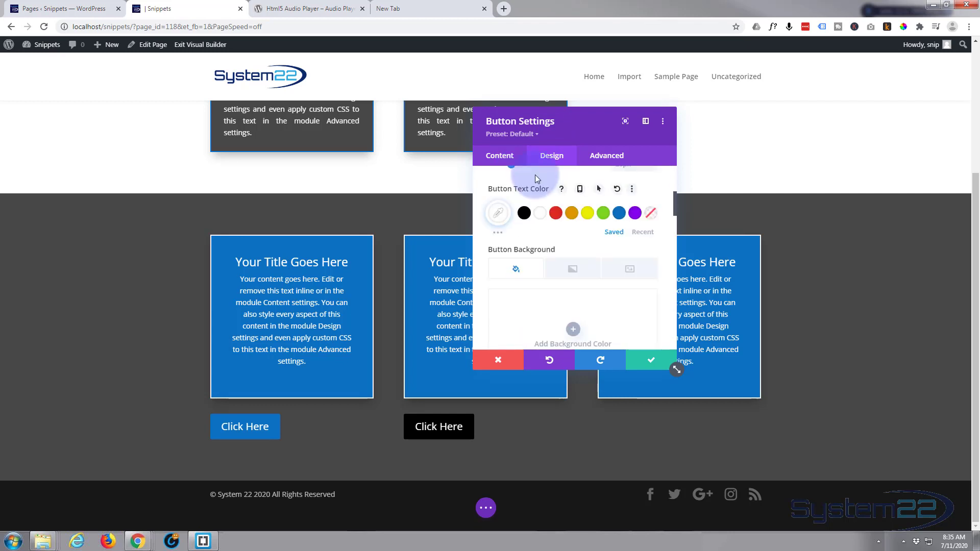
click(554, 298)
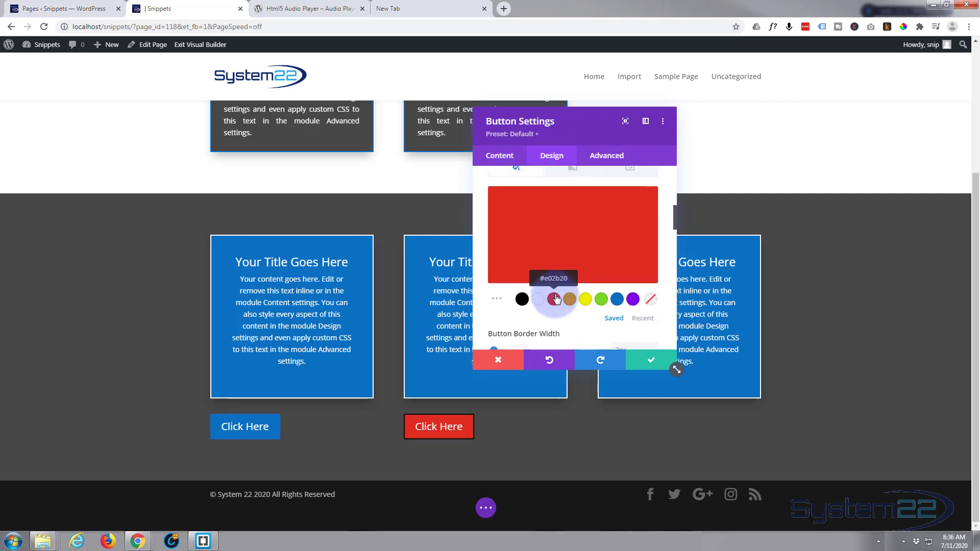
scroll(557, 296, down, 2)
click(556, 297)
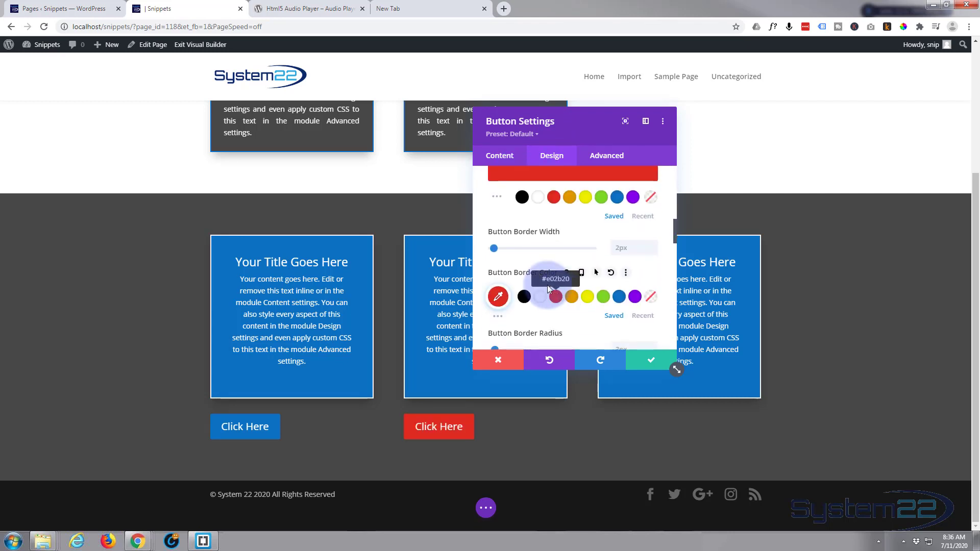
click(648, 360)
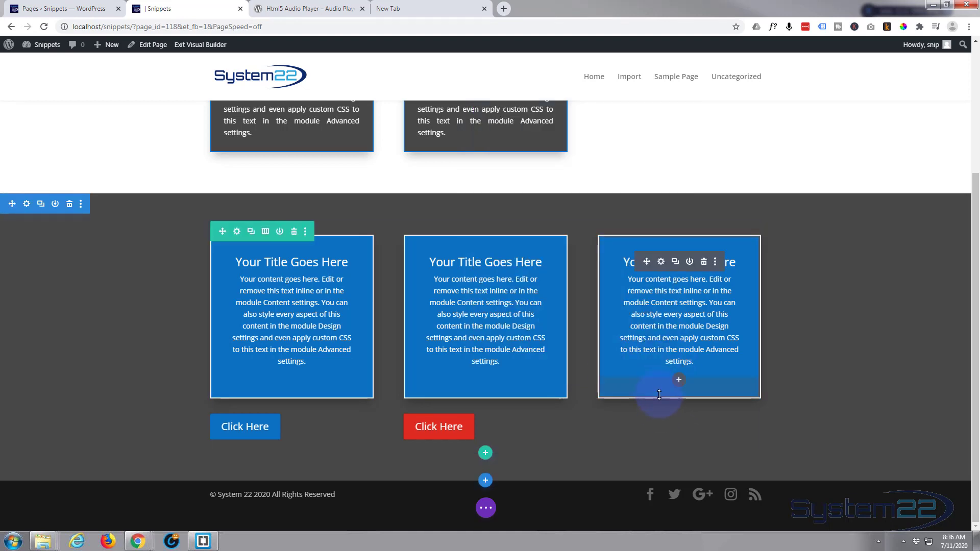
Step: Add a Button module below the third column's Call To Action and enable its custom button styles
click(678, 380)
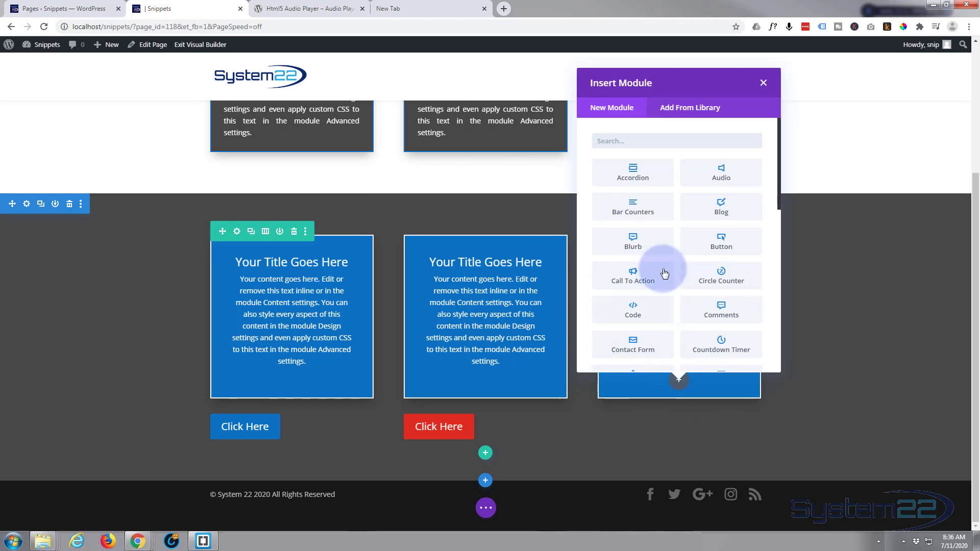
click(719, 241)
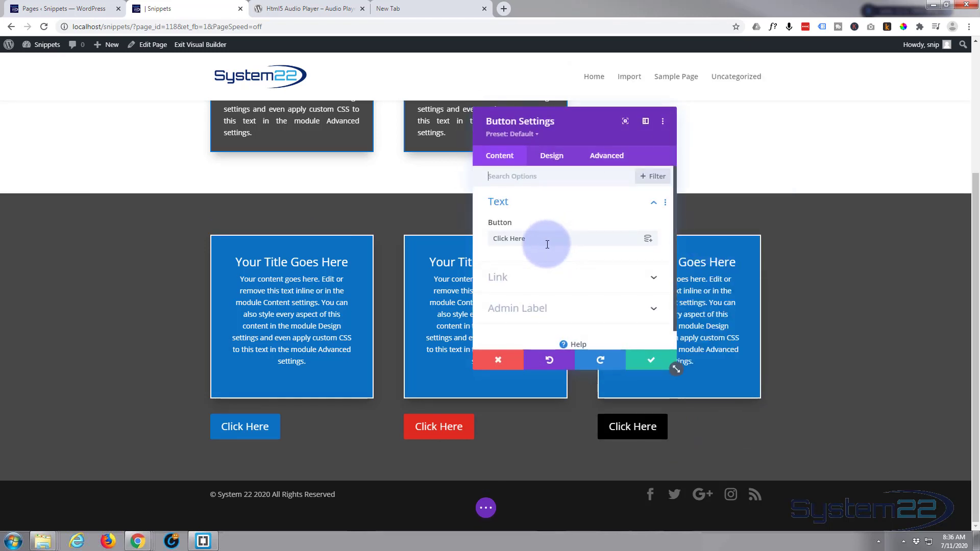
click(553, 156)
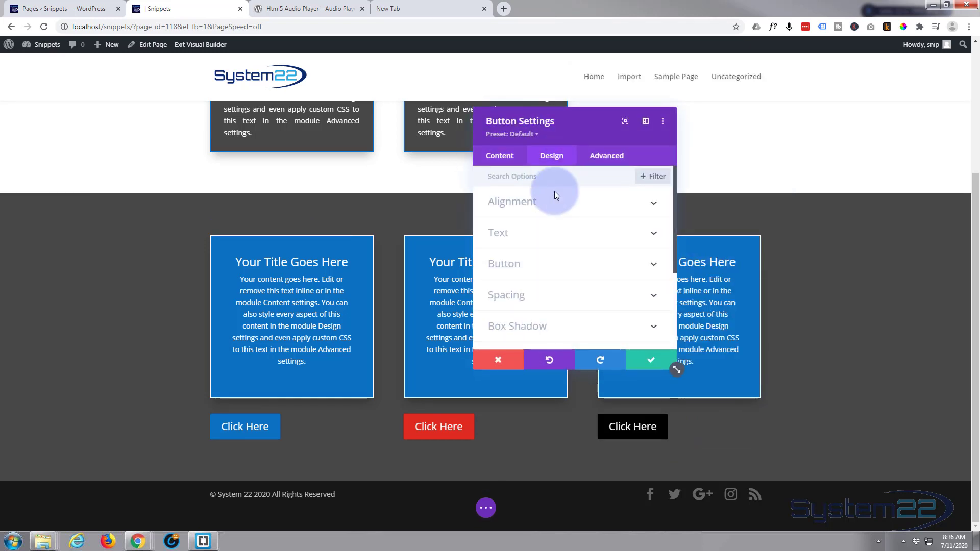
click(551, 260)
click(516, 228)
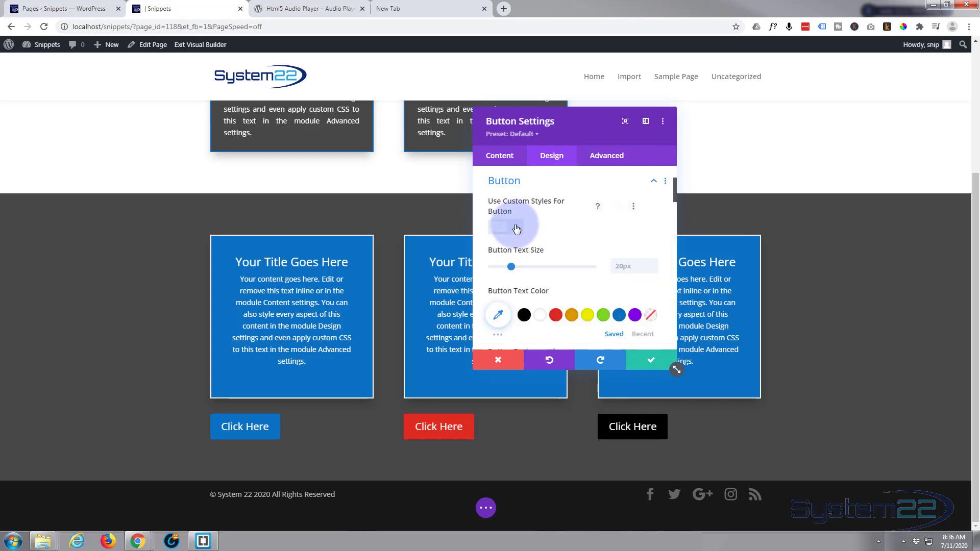
Step: Set the third column button's background and border color to purple #8300e9
scroll(573, 231, down, 2)
scroll(546, 204, down, 3)
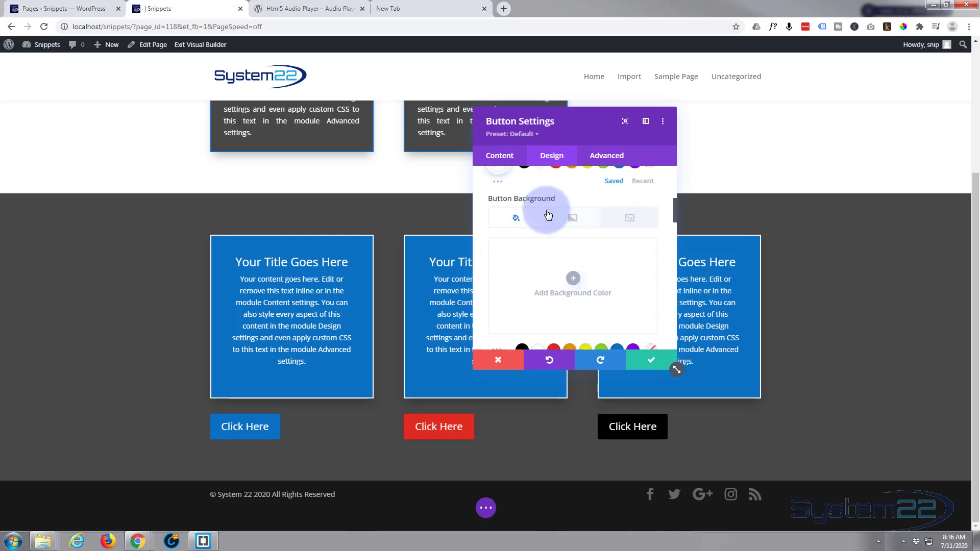
click(633, 249)
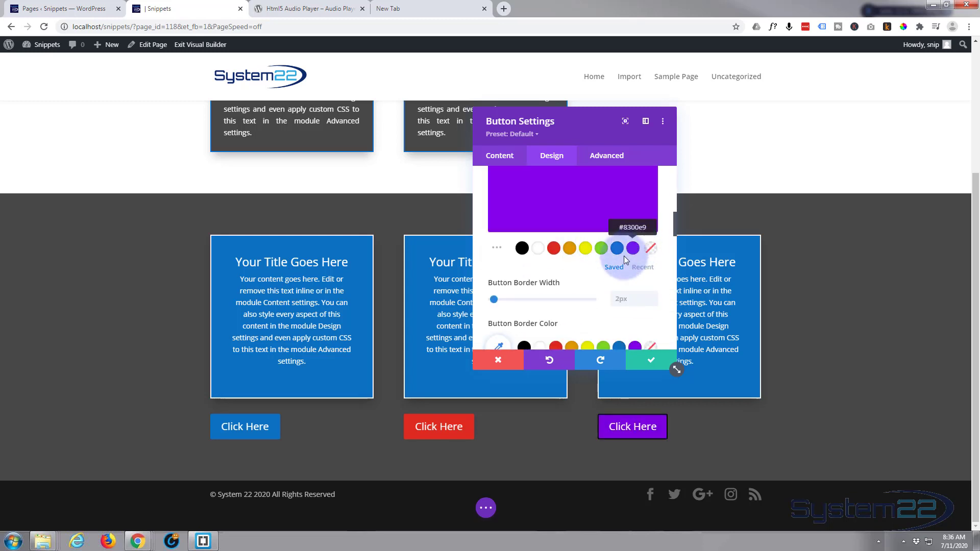
scroll(602, 272, down, 1)
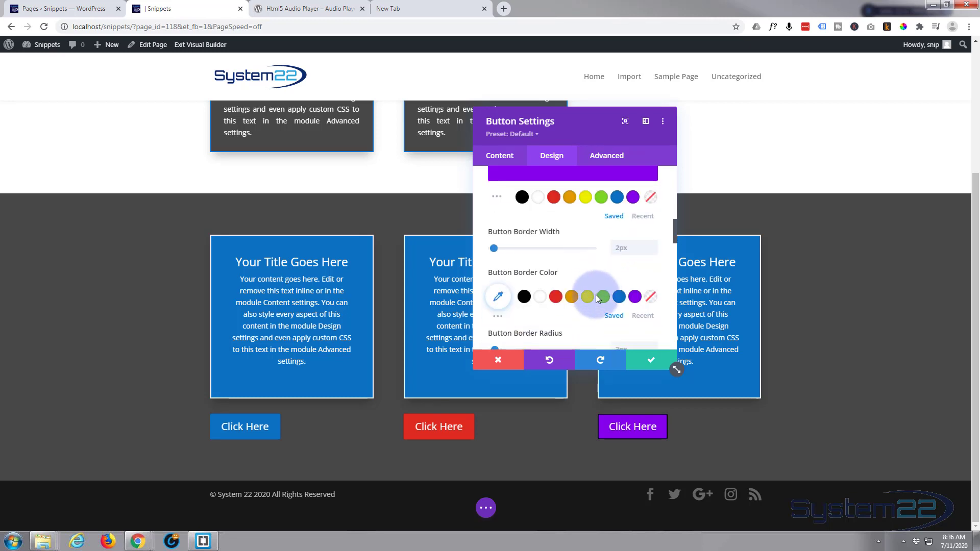
click(635, 298)
Step: Set the purple button's border radius to 50px and its alignment to center
scroll(593, 284, down, 2)
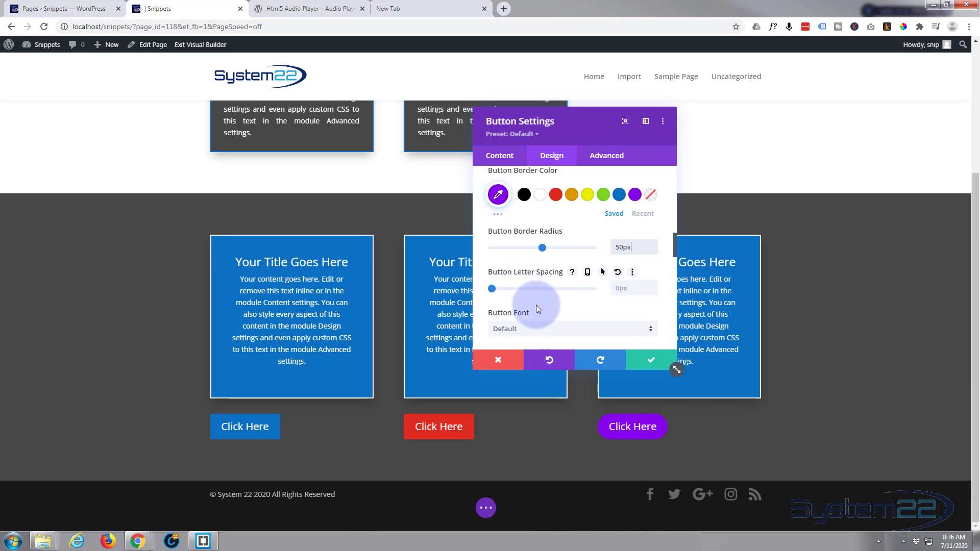
scroll(536, 304, down, 1)
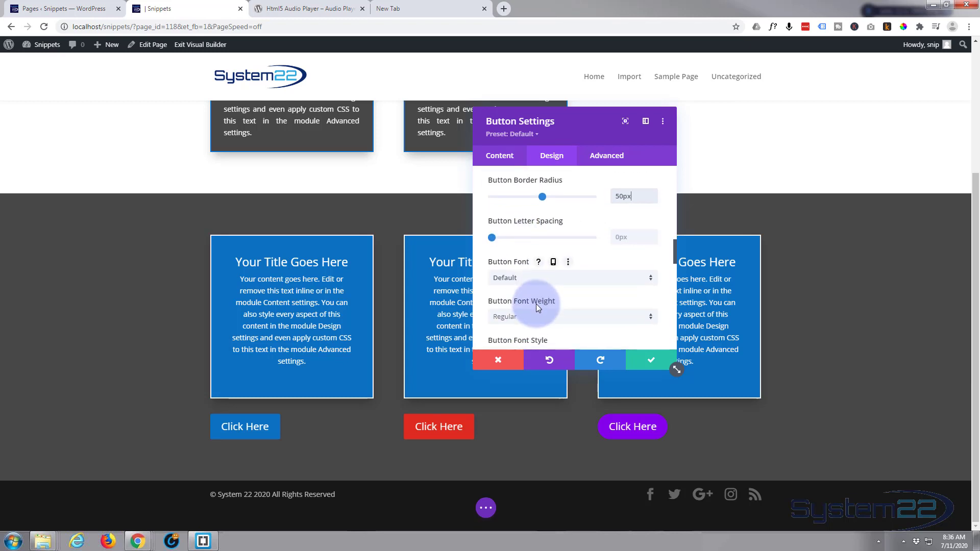
scroll(536, 306, up, 3)
scroll(538, 305, up, 5)
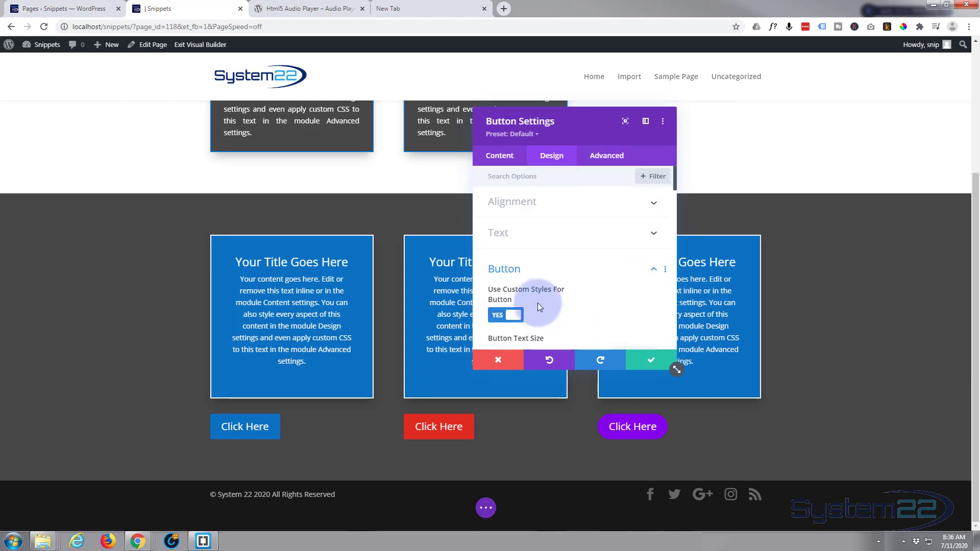
click(575, 205)
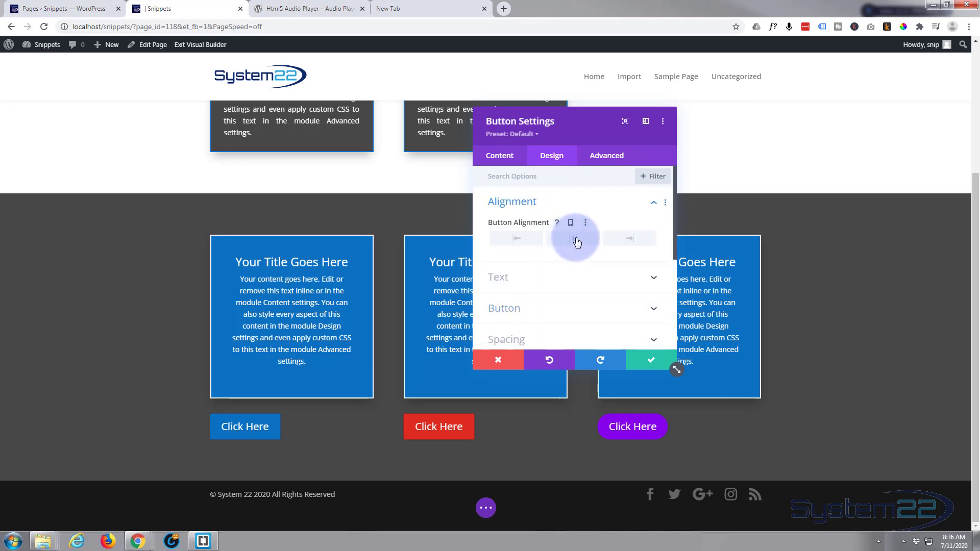
click(573, 238)
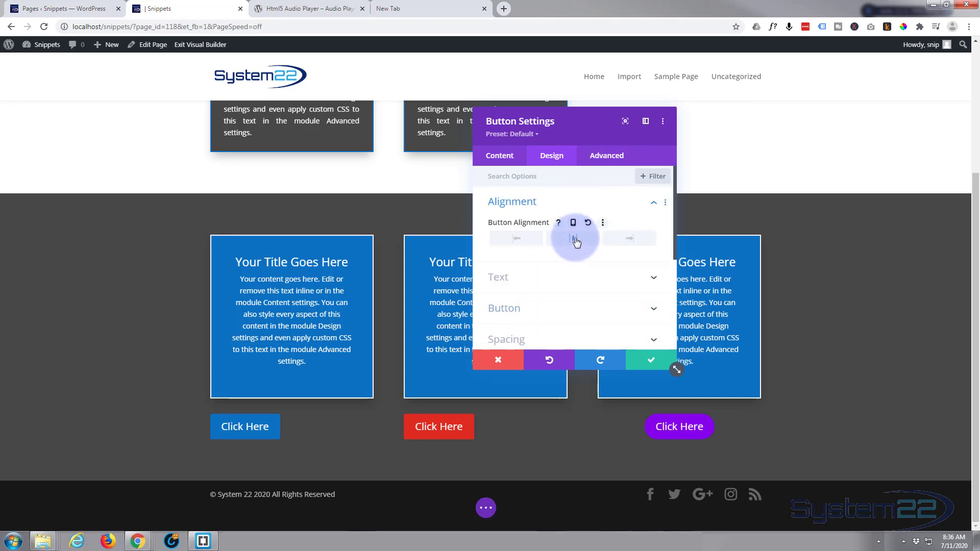
Step: Create a non-default preset named "purple button" from the button's current styles, then save the preset and the module
click(515, 134)
click(534, 188)
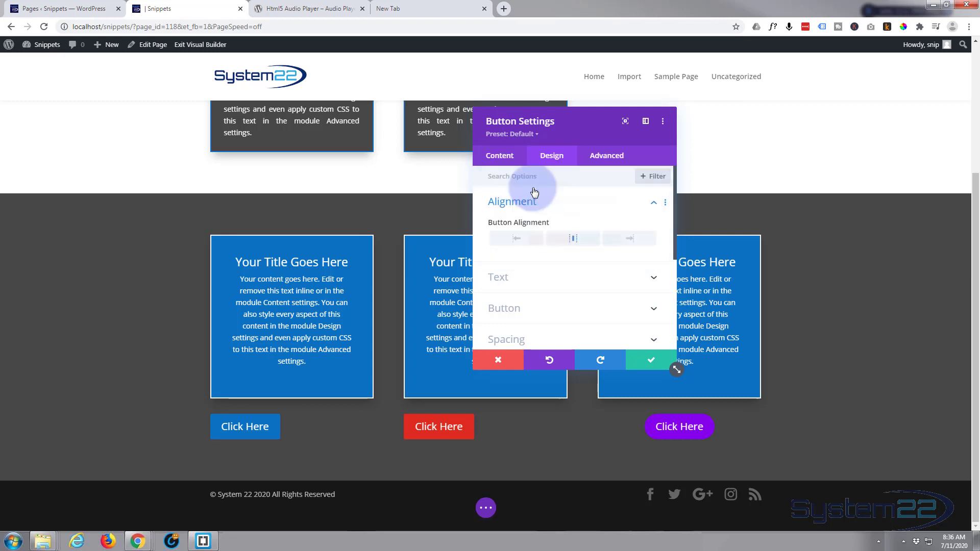
click(540, 194)
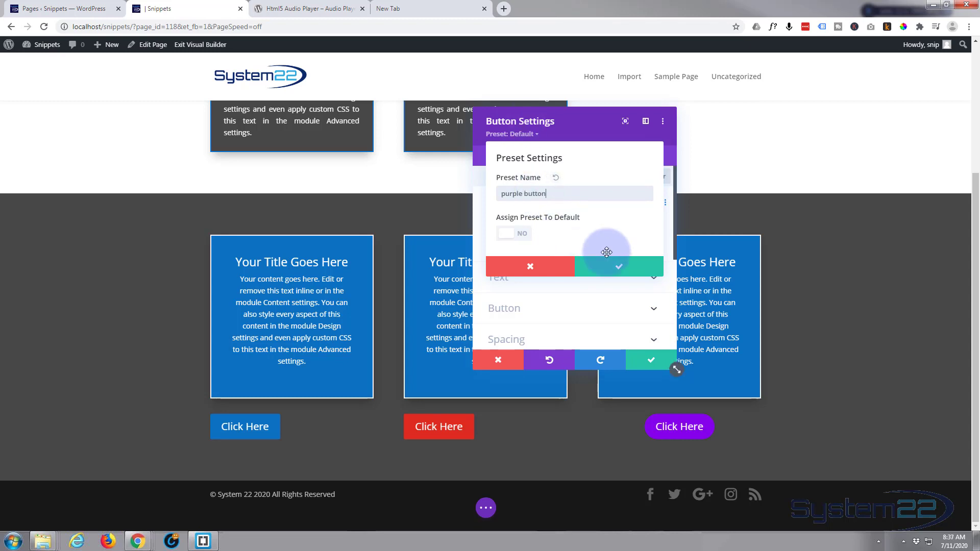
click(620, 267)
click(651, 360)
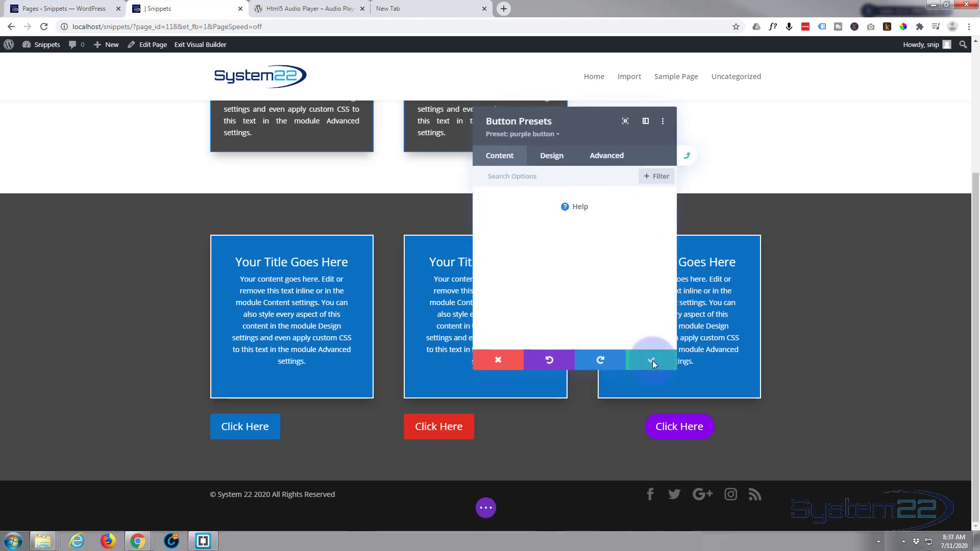
click(654, 364)
click(644, 366)
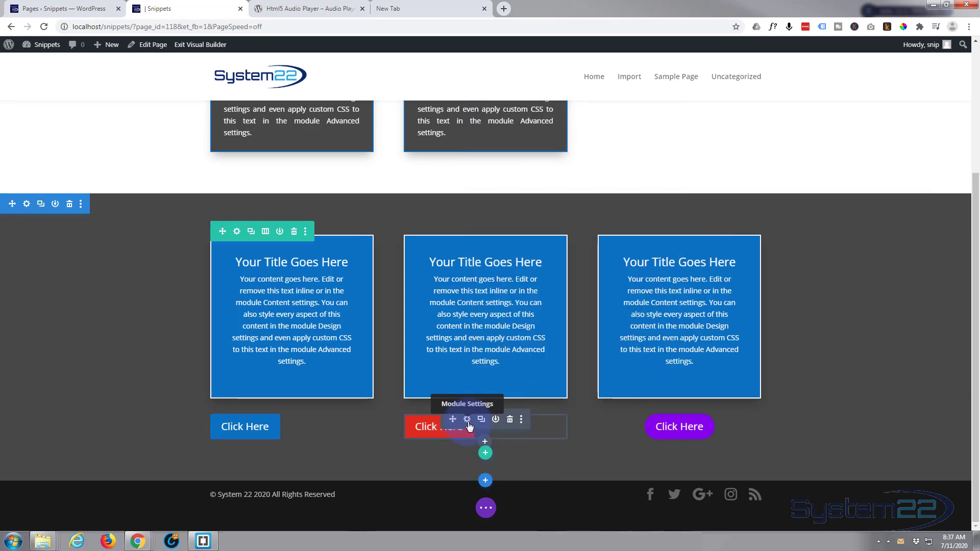
Step: Set the alignment of the middle column's red button to center
click(468, 421)
click(552, 164)
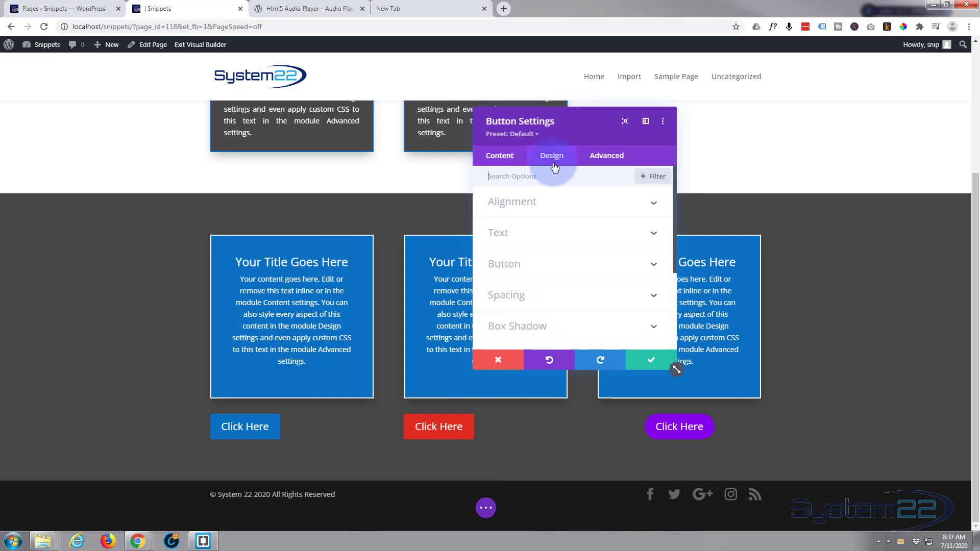
click(574, 240)
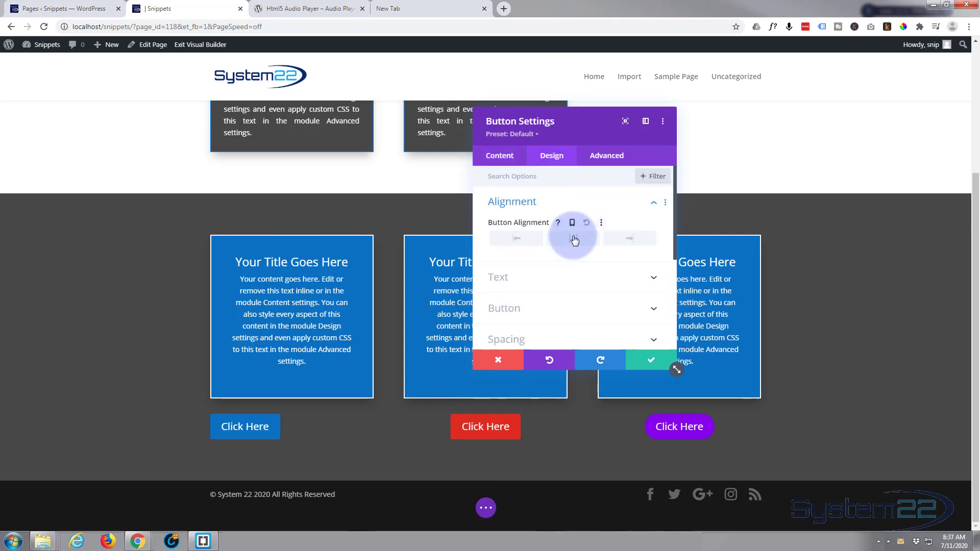
Step: Create a non-default preset named "Red Button" from the middle button's current styles, then save the preset and the module
click(526, 137)
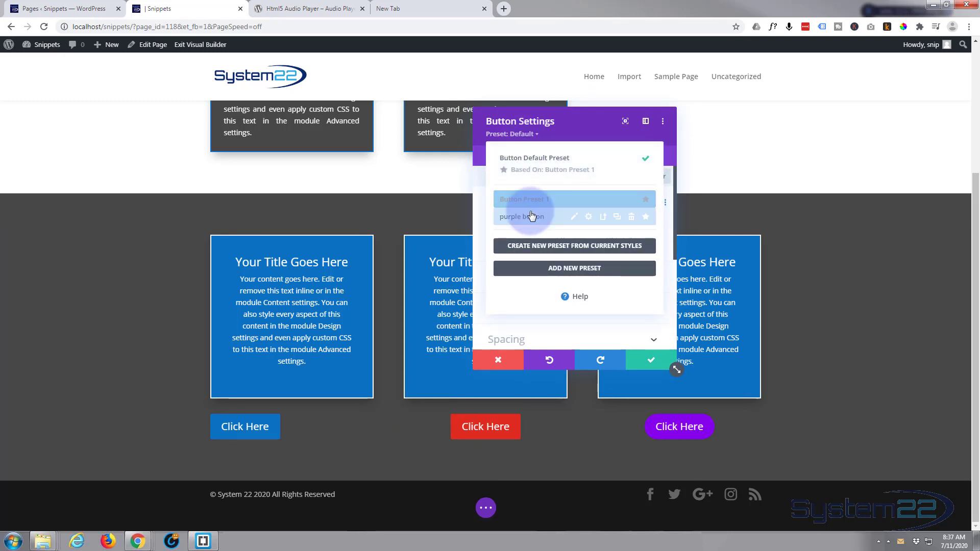
click(568, 248)
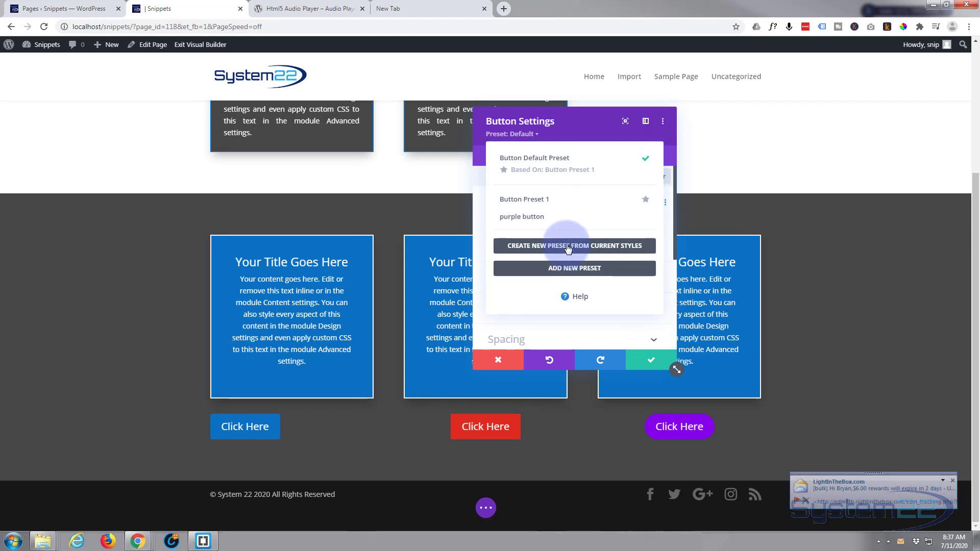
click(529, 198)
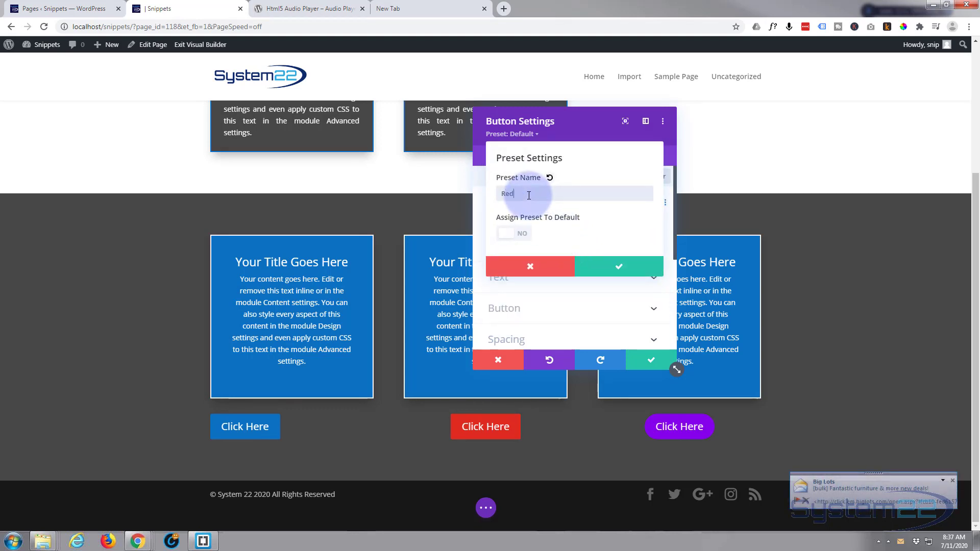
text(Red Button)
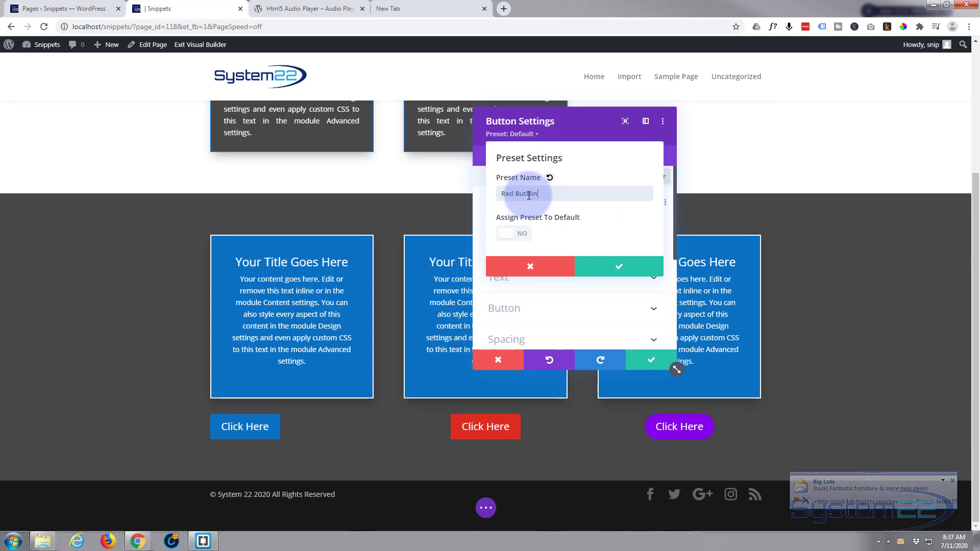
click(603, 276)
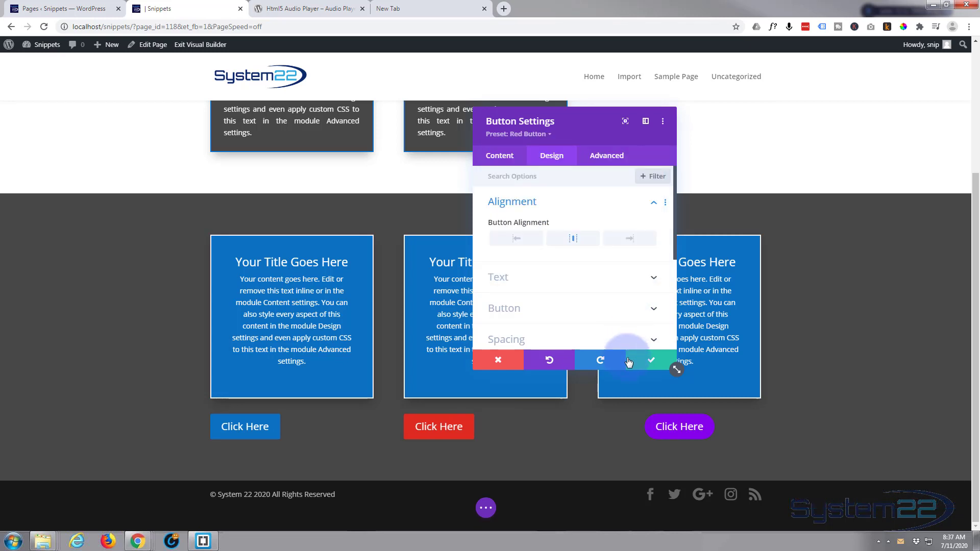
click(649, 365)
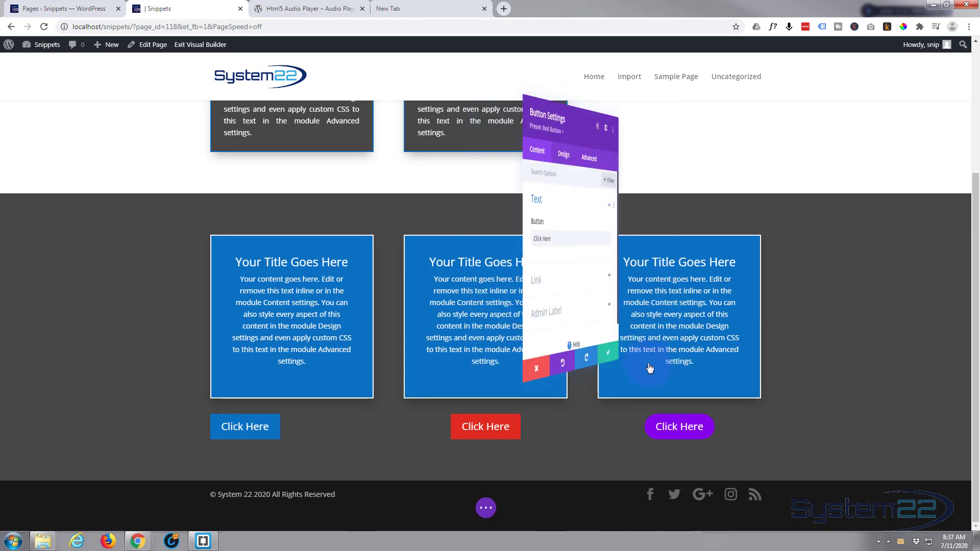
click(657, 369)
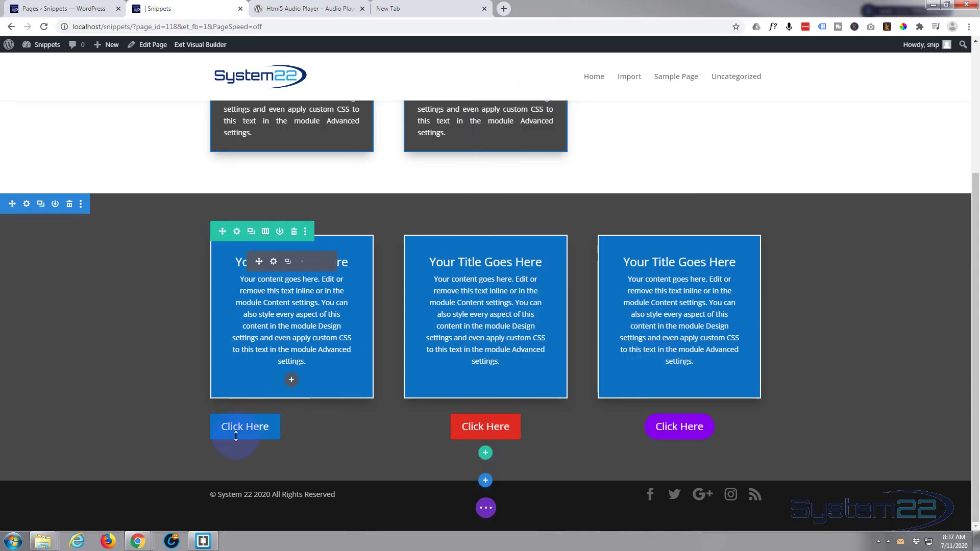
Step: Set the alignment of the first column's blue button to center
click(274, 419)
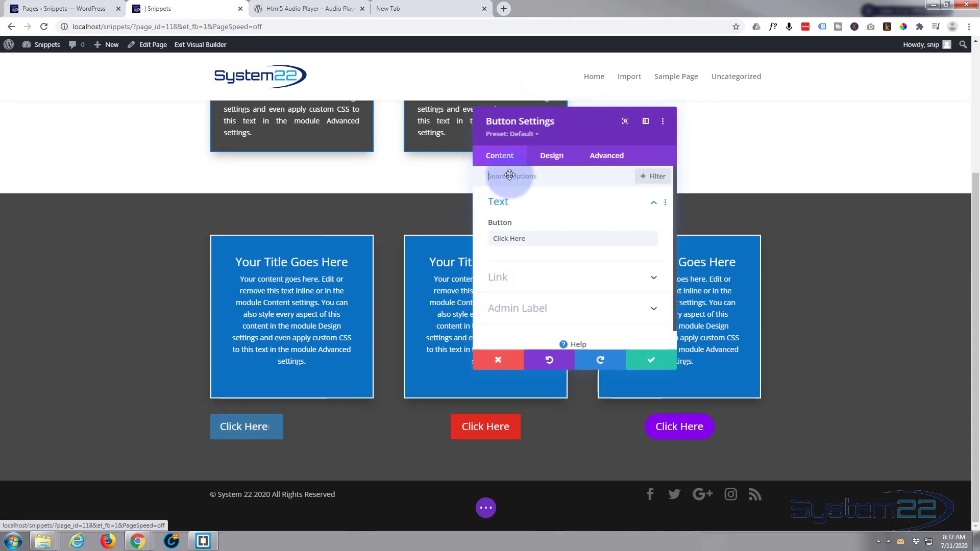
click(560, 164)
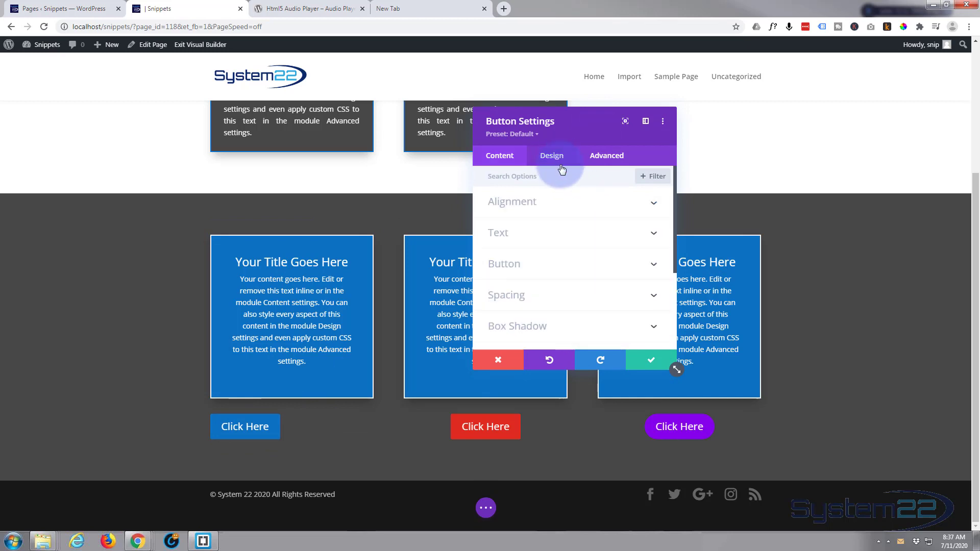
click(561, 202)
click(574, 240)
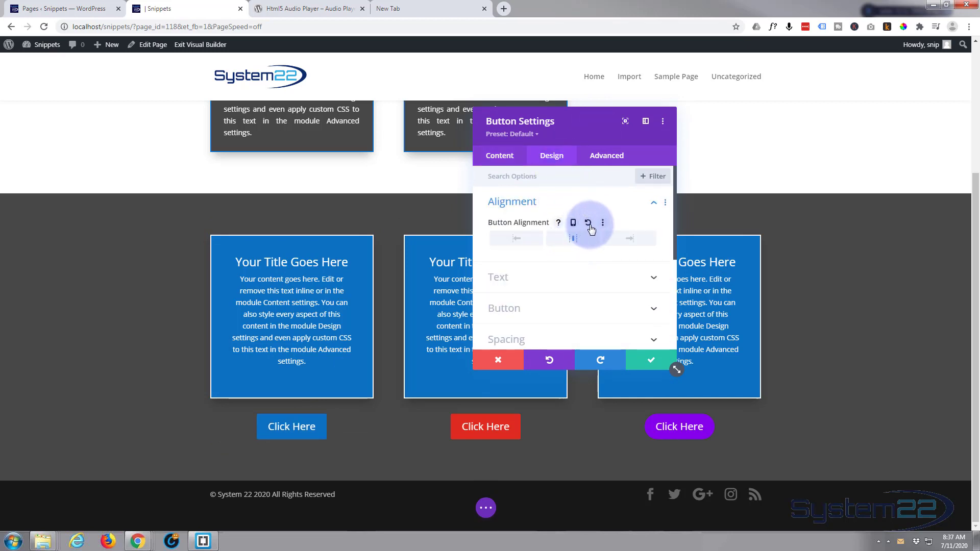
Step: Create a non-default preset named "Blue button" from the first column button's current styles, then save the preset and the module
click(512, 139)
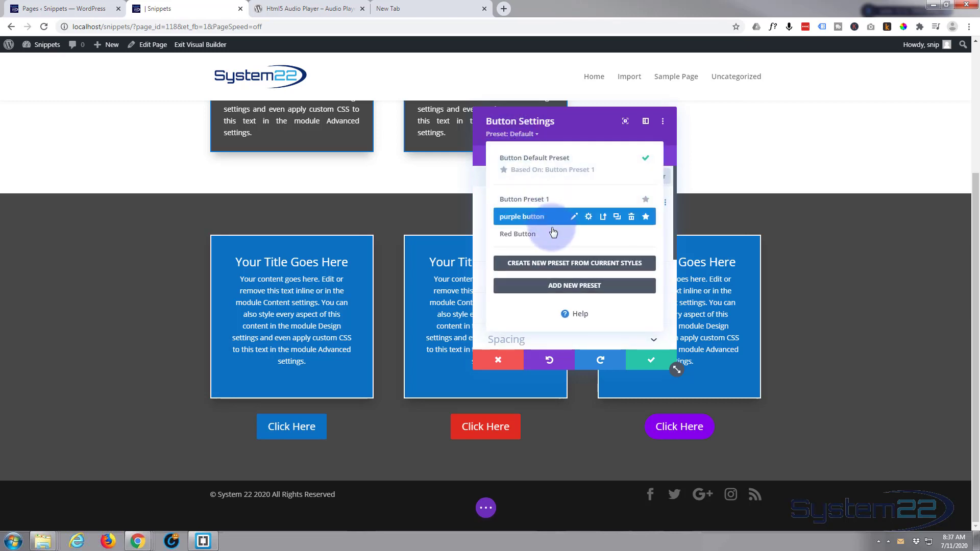
click(546, 263)
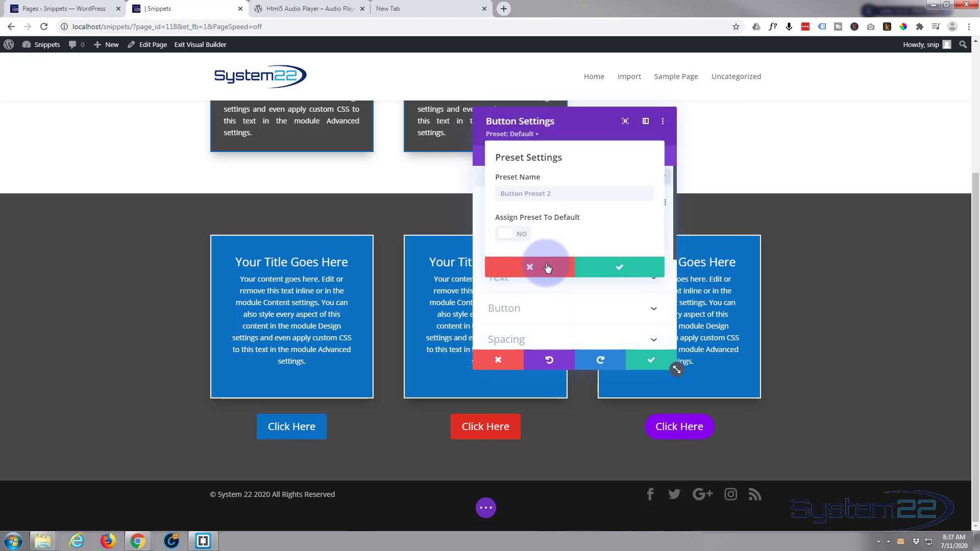
click(545, 193)
text(Blue button)
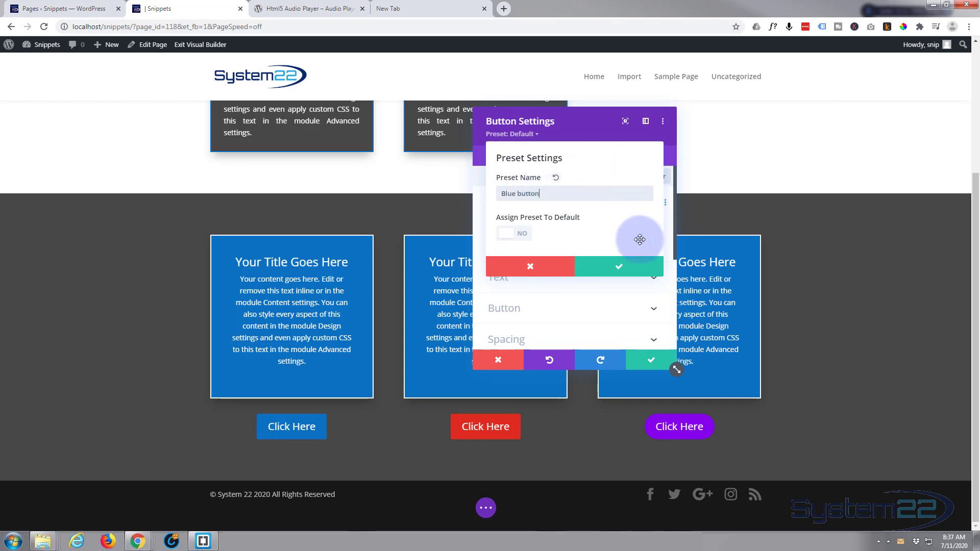
click(633, 266)
click(648, 360)
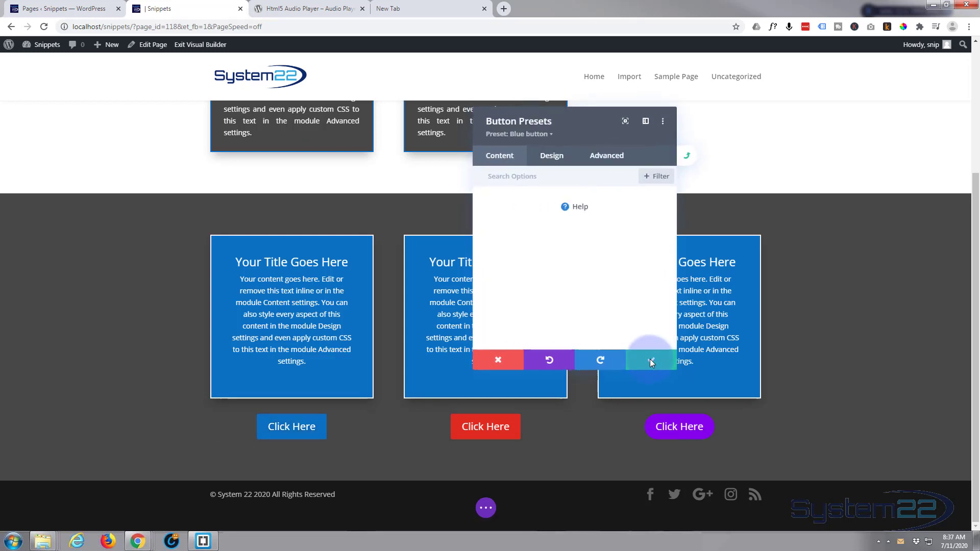
click(652, 363)
click(653, 363)
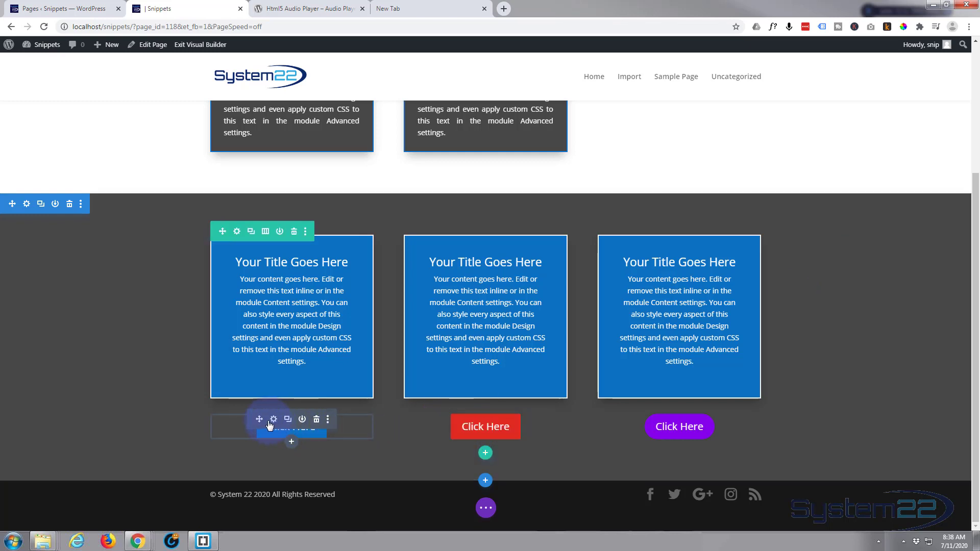
Step: Add a Button module below the first column's blue button, apply the "purple button" preset to it and save it
click(290, 444)
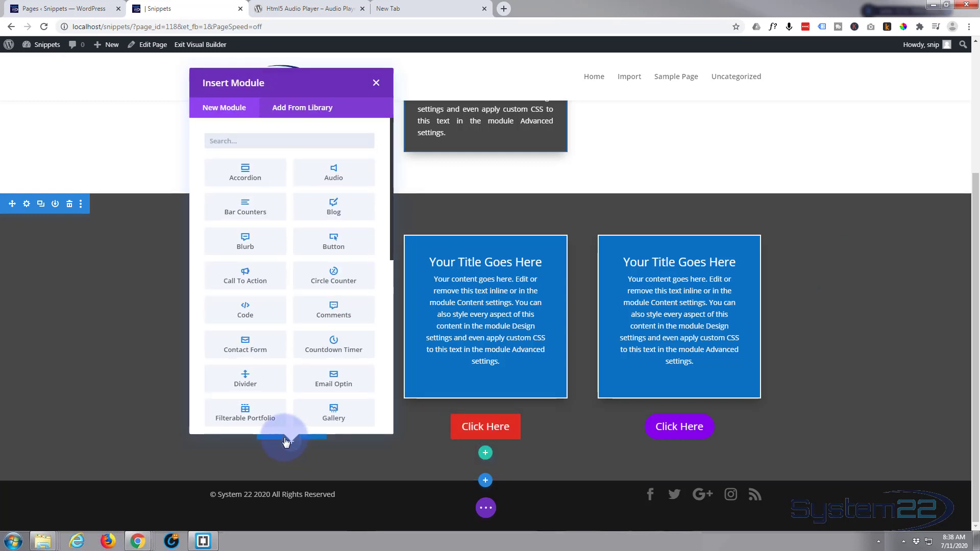
click(341, 243)
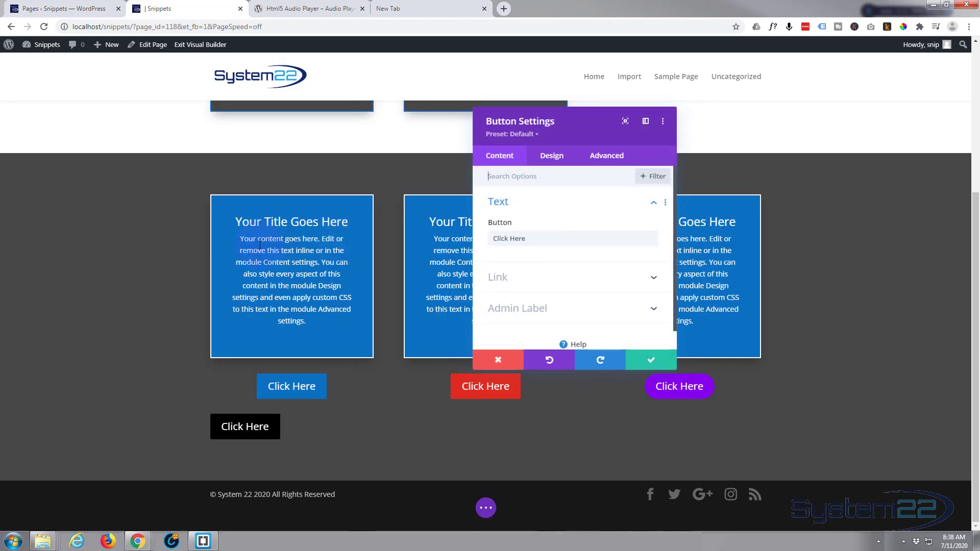
click(525, 138)
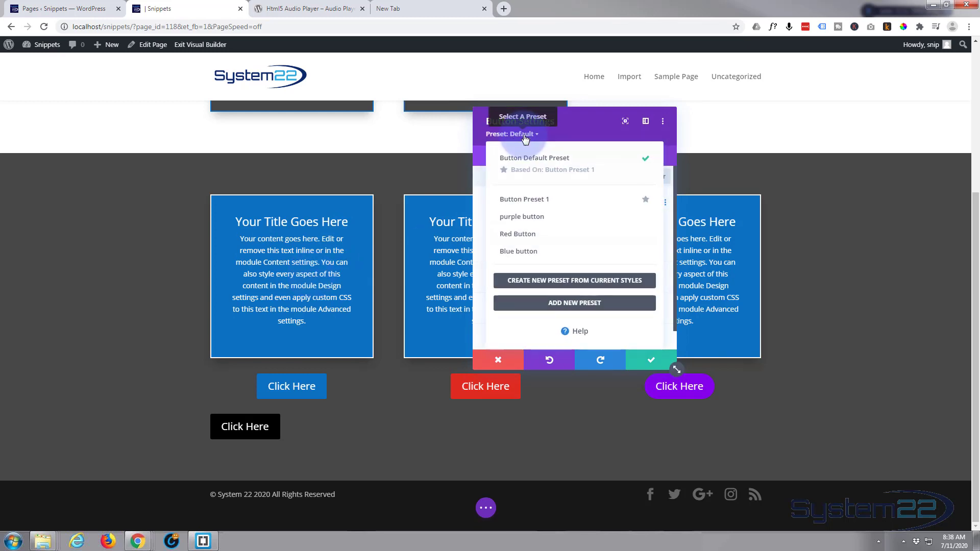
click(524, 219)
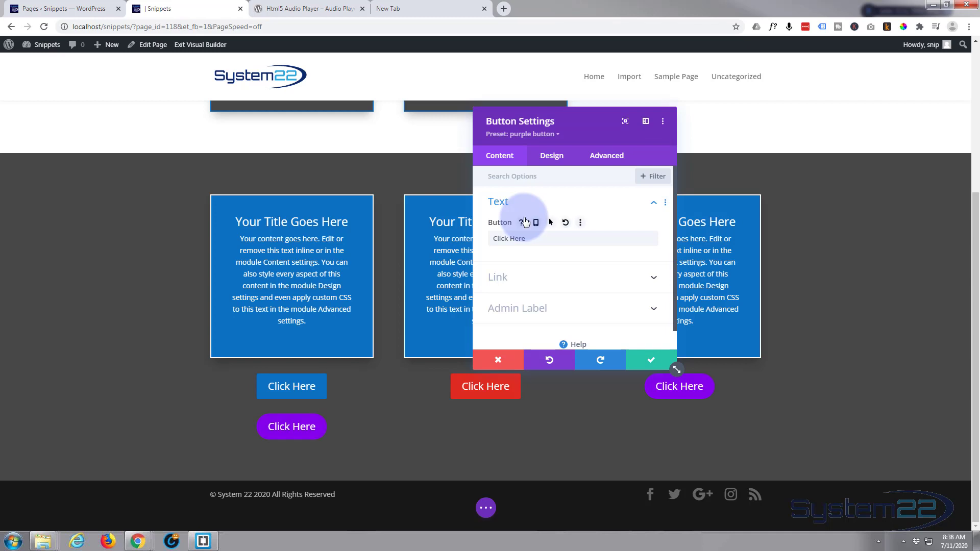
click(650, 360)
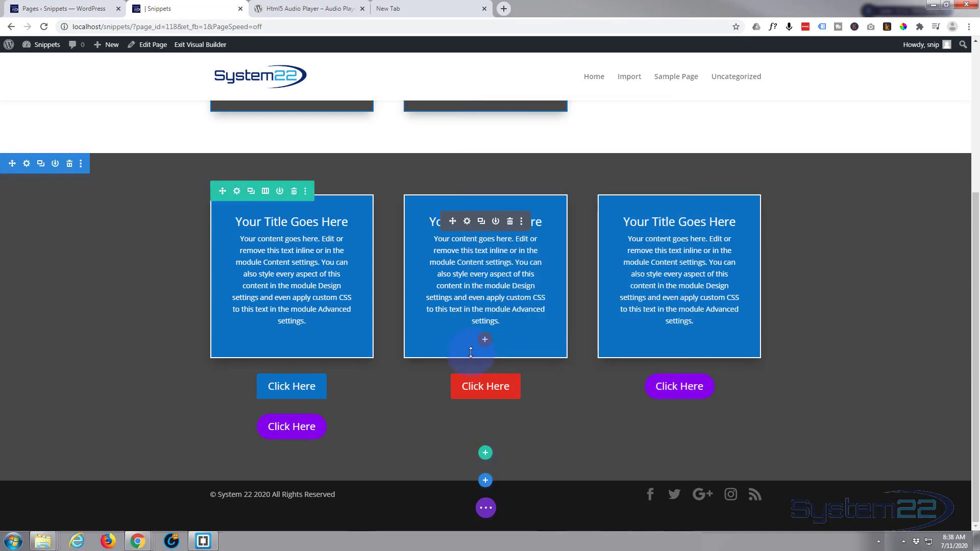
Step: Add a Button module below the middle column's red button, apply the "Blue button" preset to it and save it
click(483, 403)
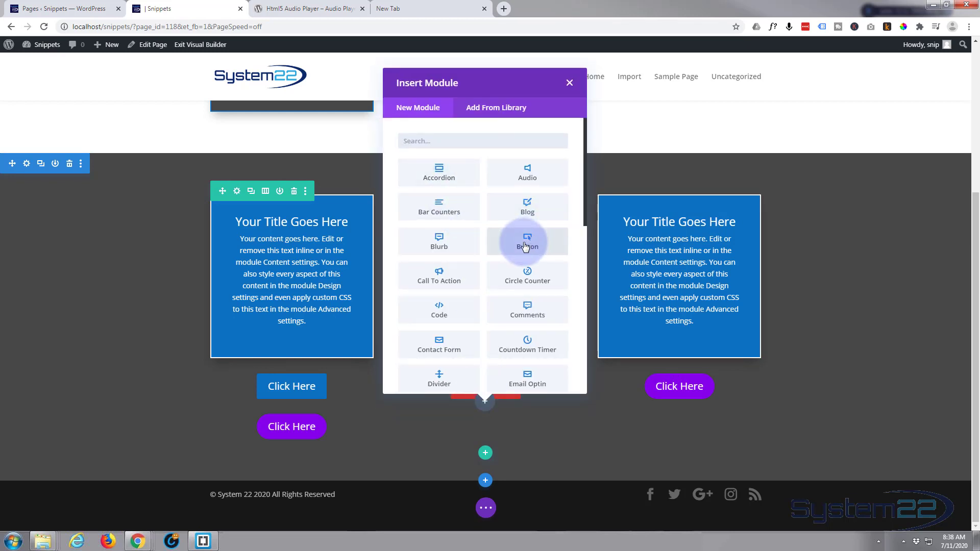
click(525, 242)
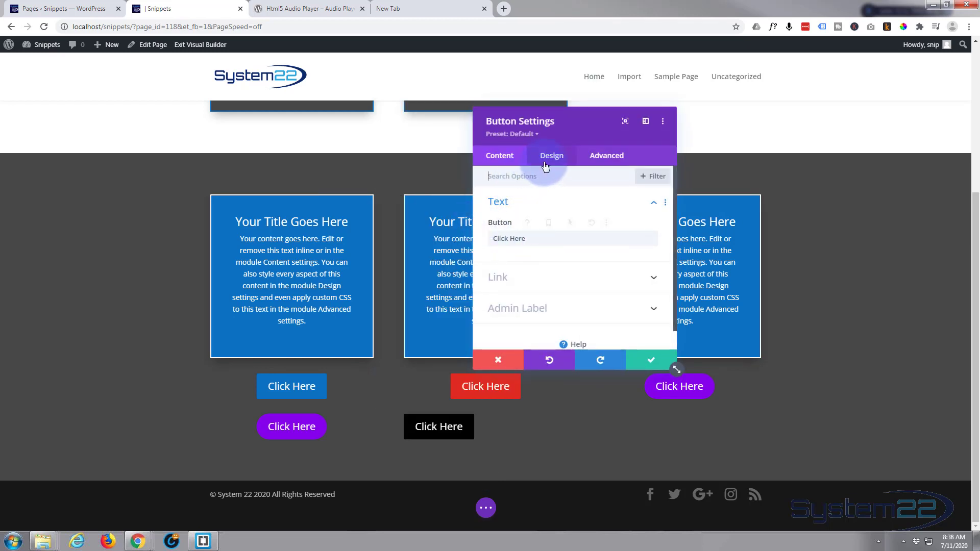
click(511, 136)
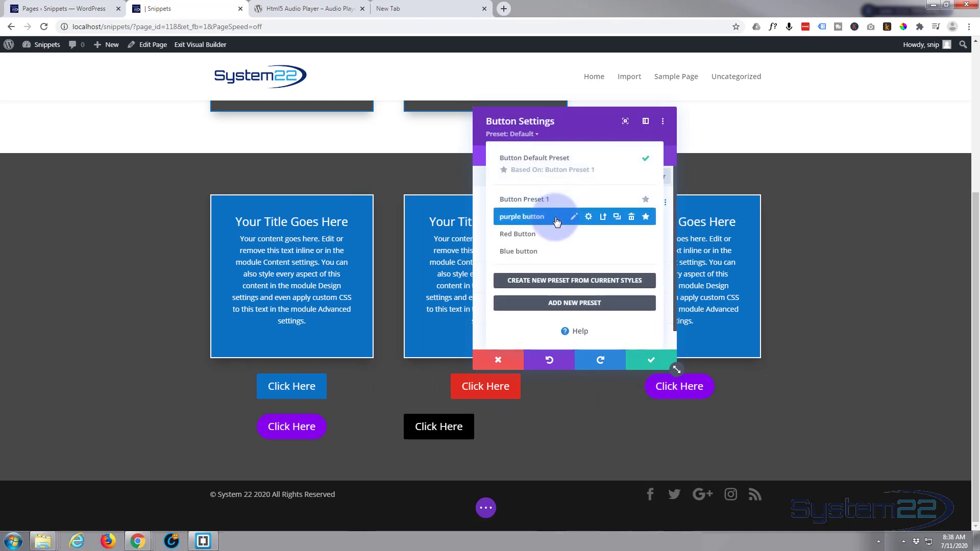
click(531, 251)
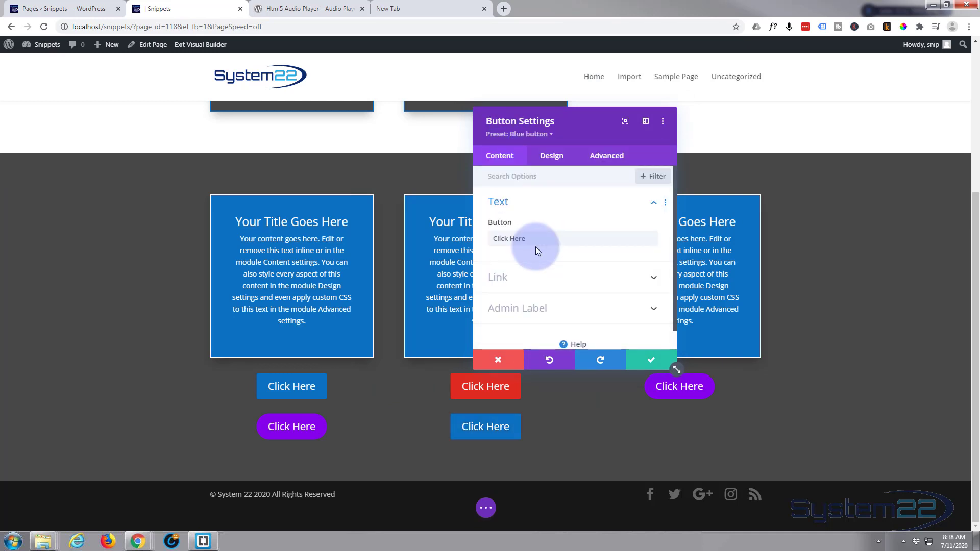
click(642, 362)
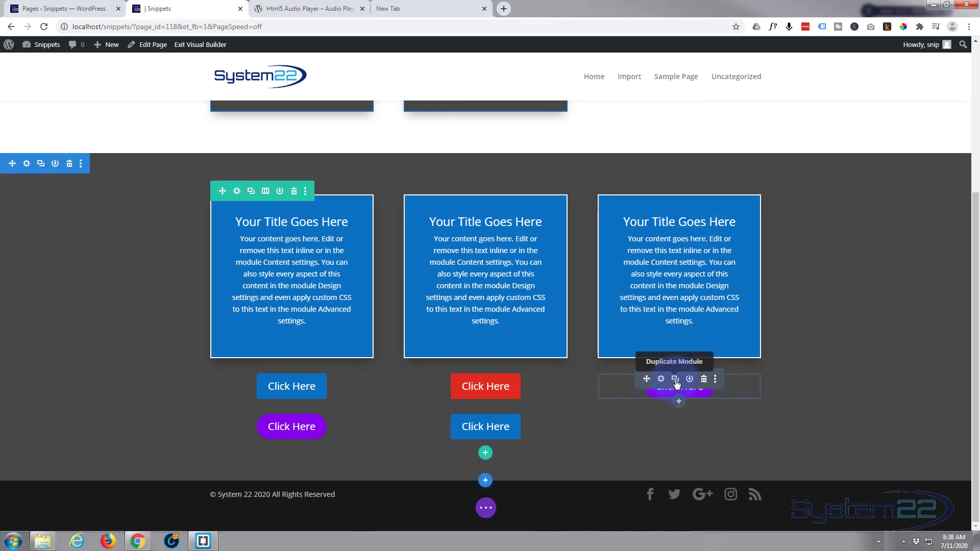
Step: Duplicate the third column's purple button, apply the "Red Button" preset to the lower copy and save it
click(676, 380)
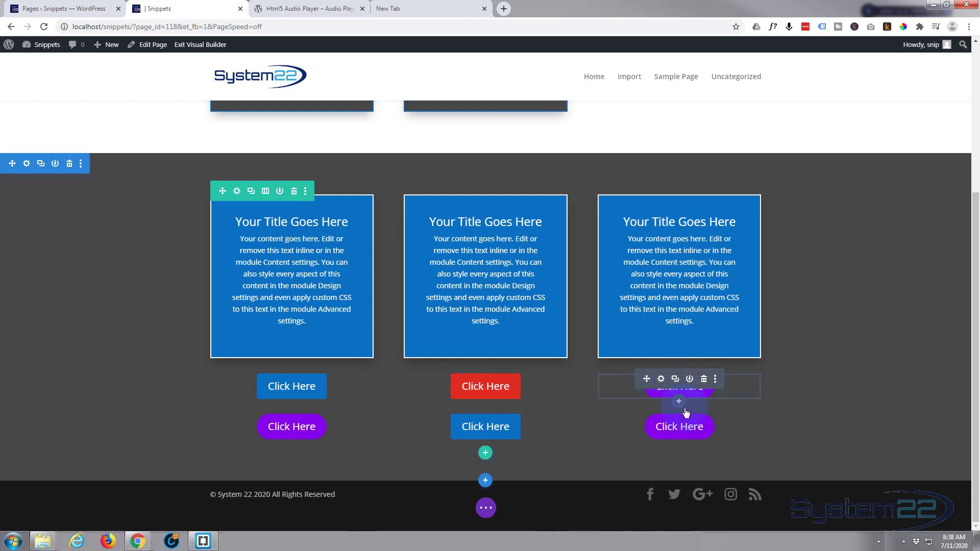
click(661, 420)
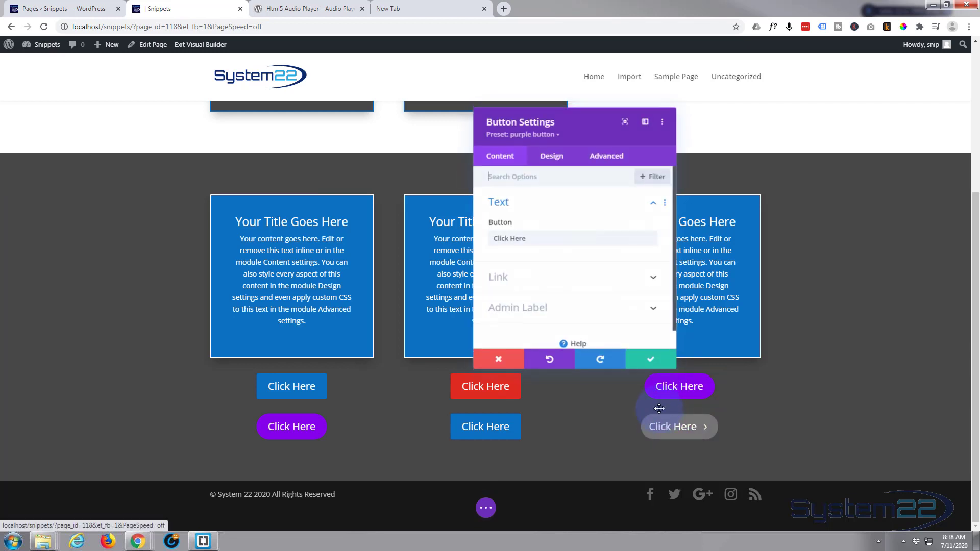
click(522, 135)
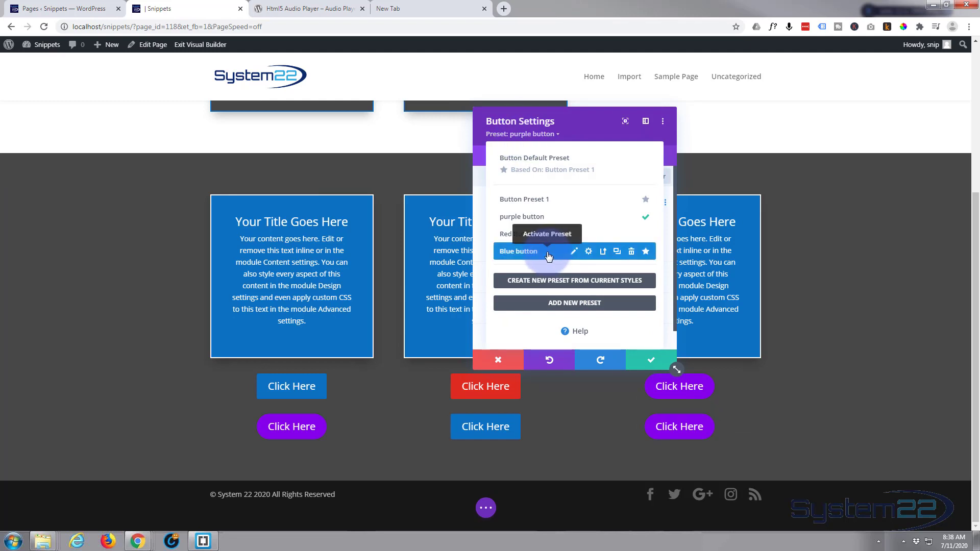
click(536, 233)
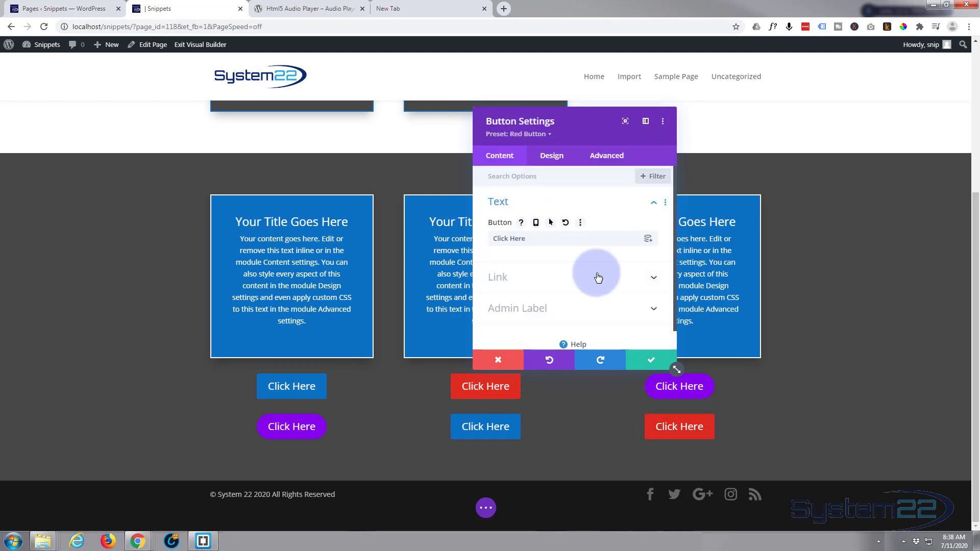
click(655, 366)
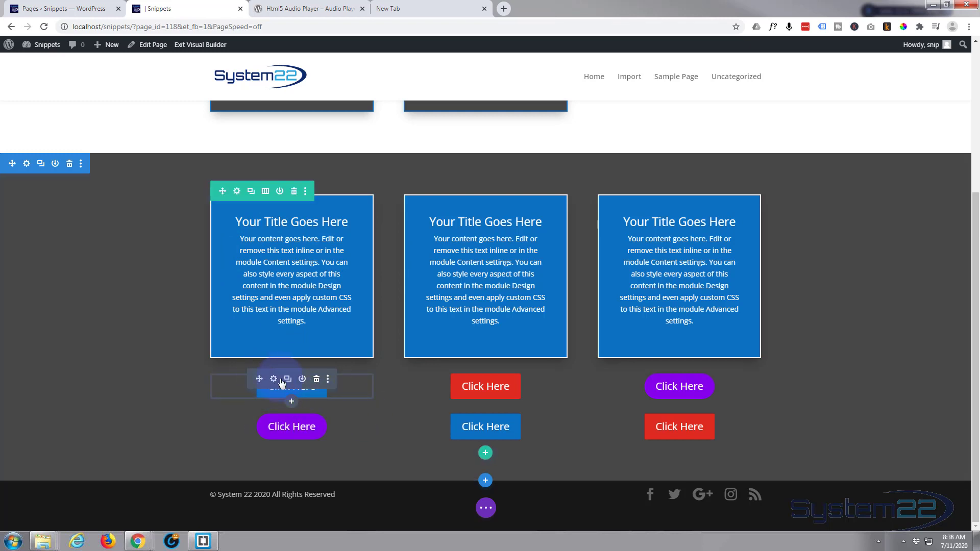
Step: Open the "Blue button" preset's styles from the first column's upper button and set the button background to green #7cda24
mouse_move(274, 380)
mouse_down()
mouse_move(323, 394)
mouse_move(606, 393)
mouse_move(500, 433)
mouse_up()
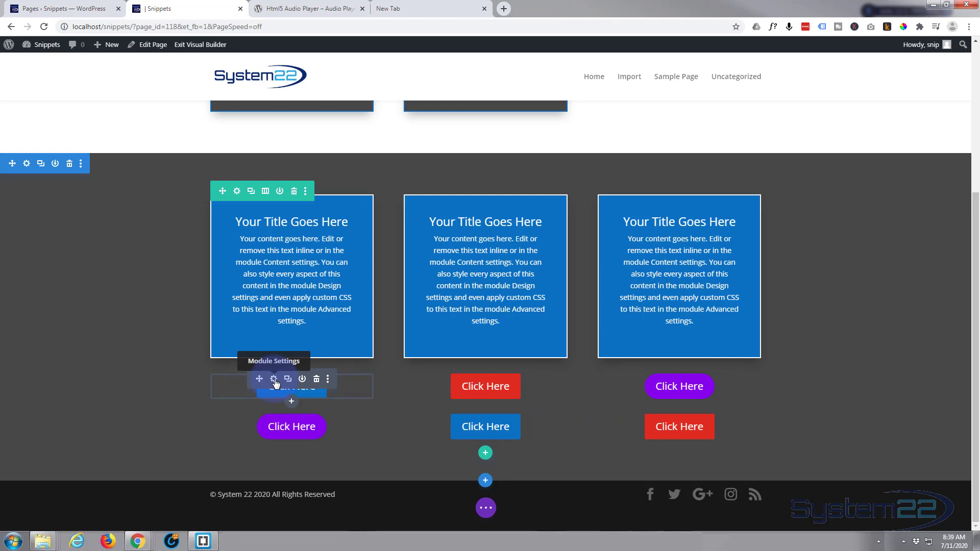
click(274, 379)
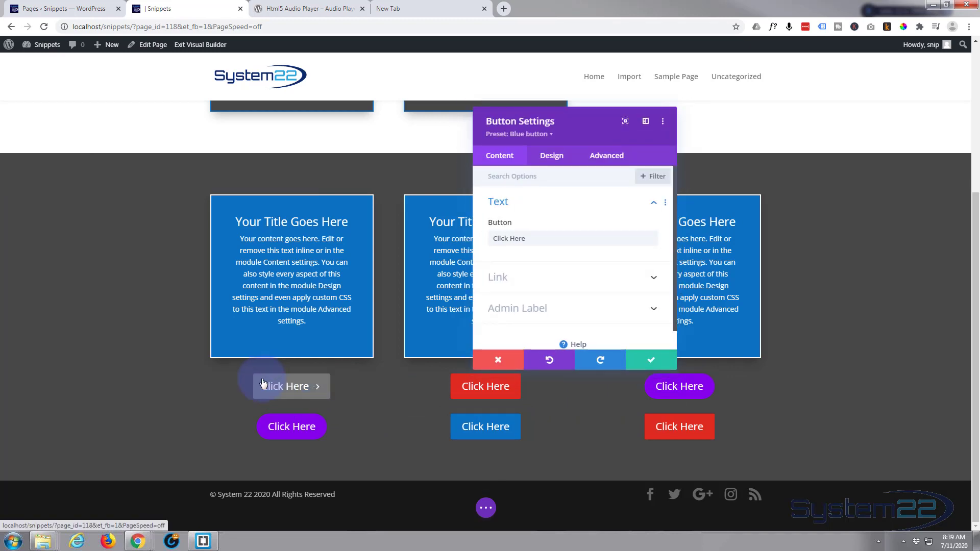
click(526, 134)
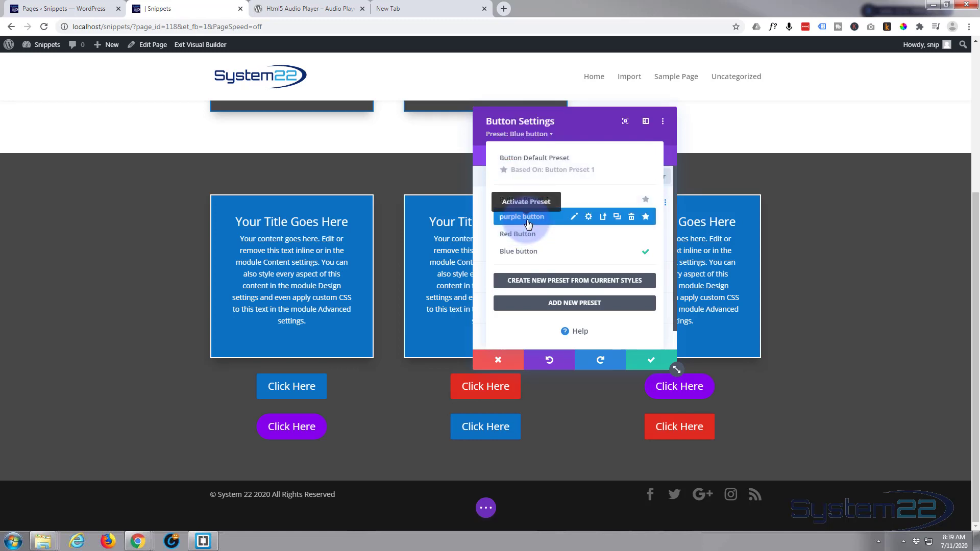
click(574, 252)
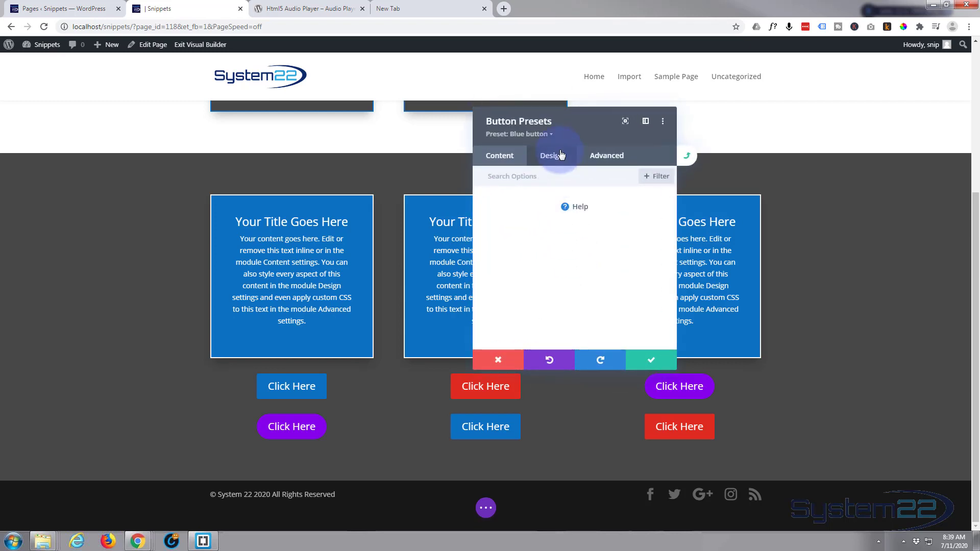
click(560, 155)
click(581, 267)
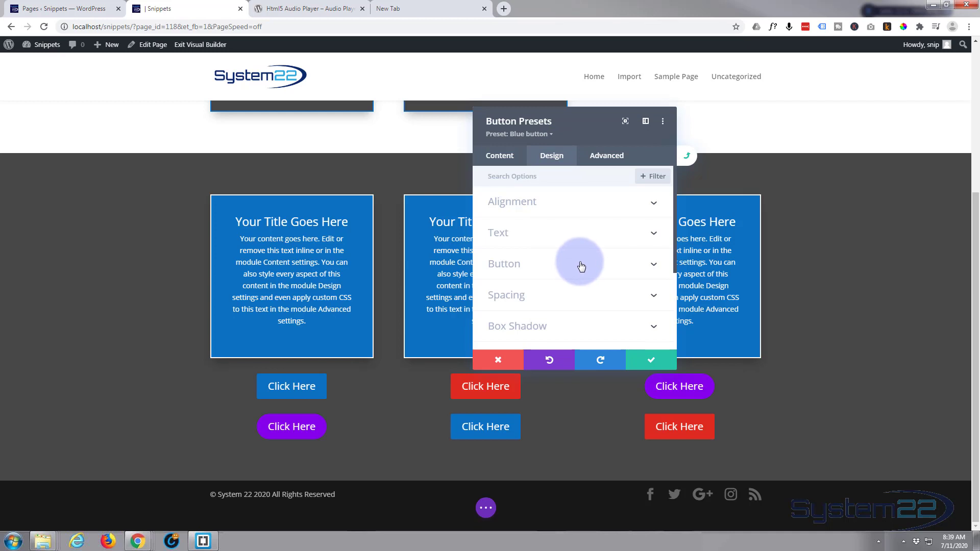
scroll(583, 256, down, 5)
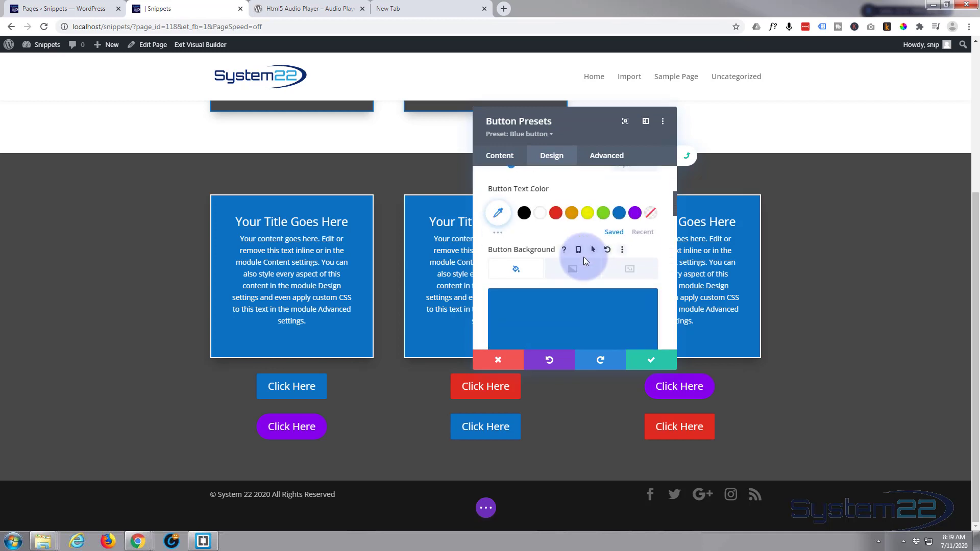
scroll(592, 276, down, 2)
click(602, 298)
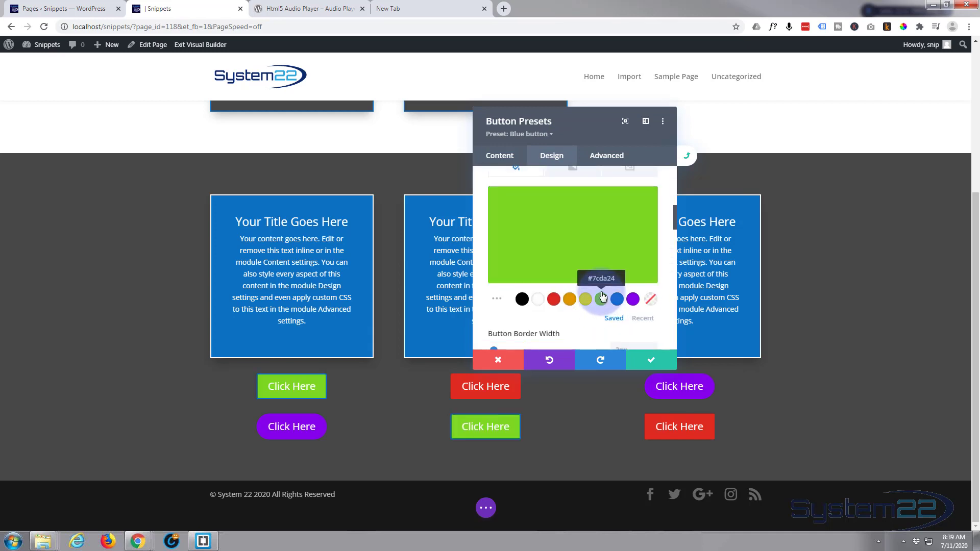
Step: Set the "Blue button" preset's button border color to the matching green, then save the preset and the module
scroll(596, 274, down, 2)
click(604, 297)
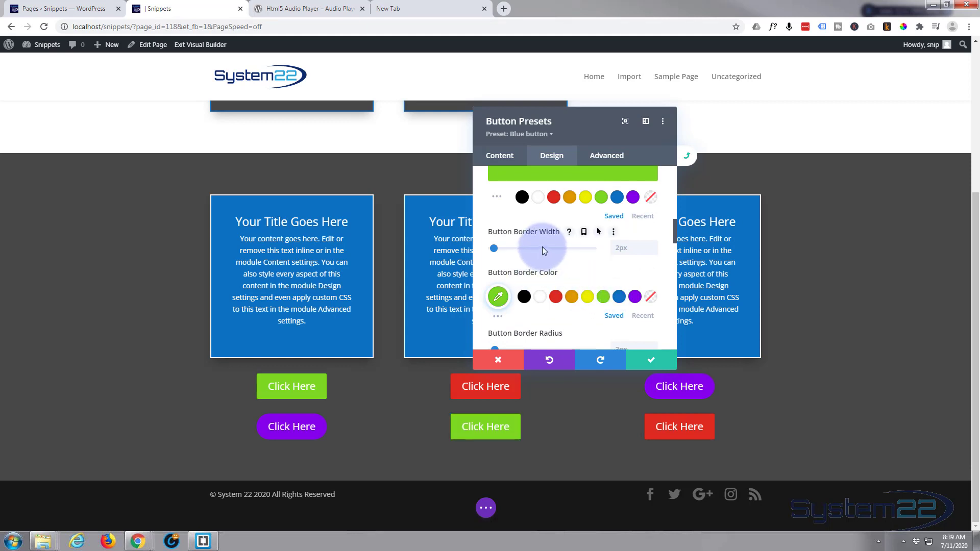
click(649, 364)
click(604, 364)
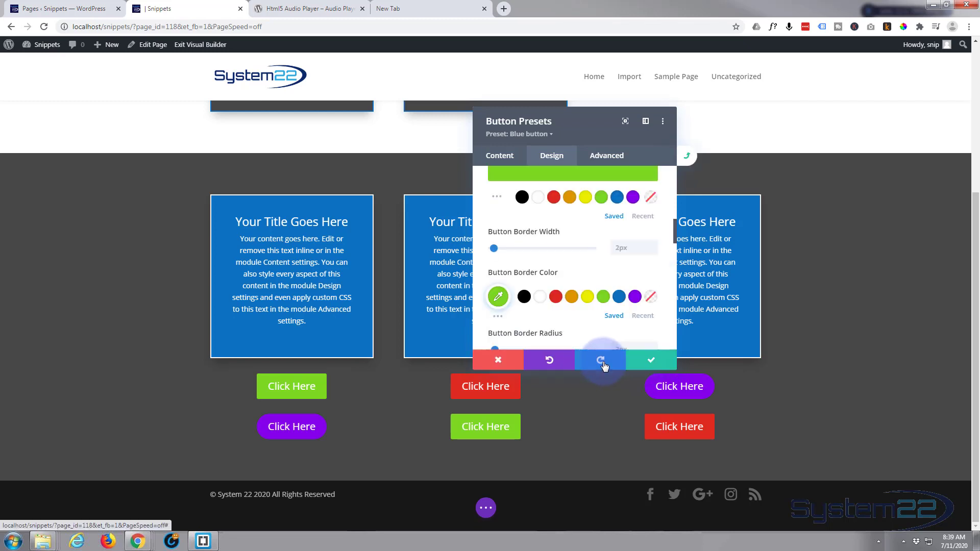
click(648, 363)
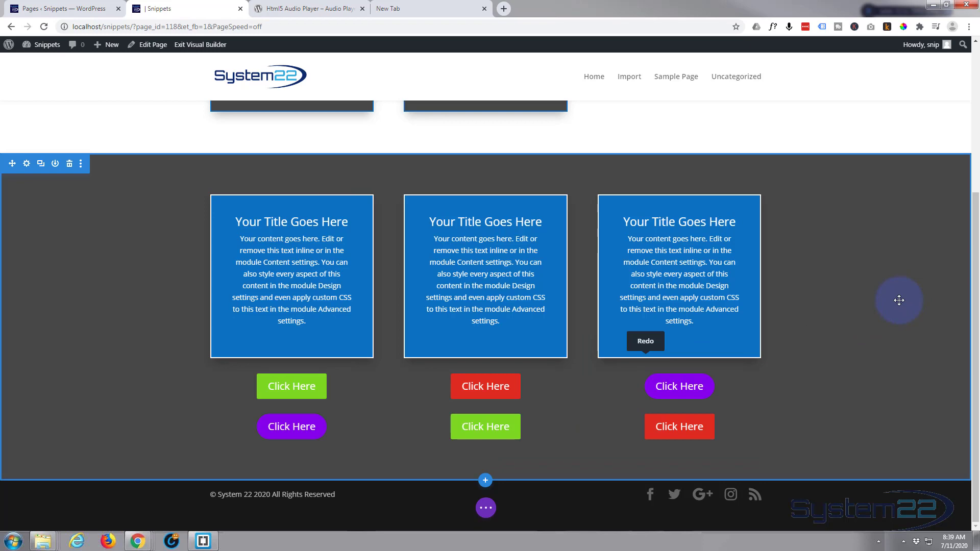
scroll(888, 310, up, 5)
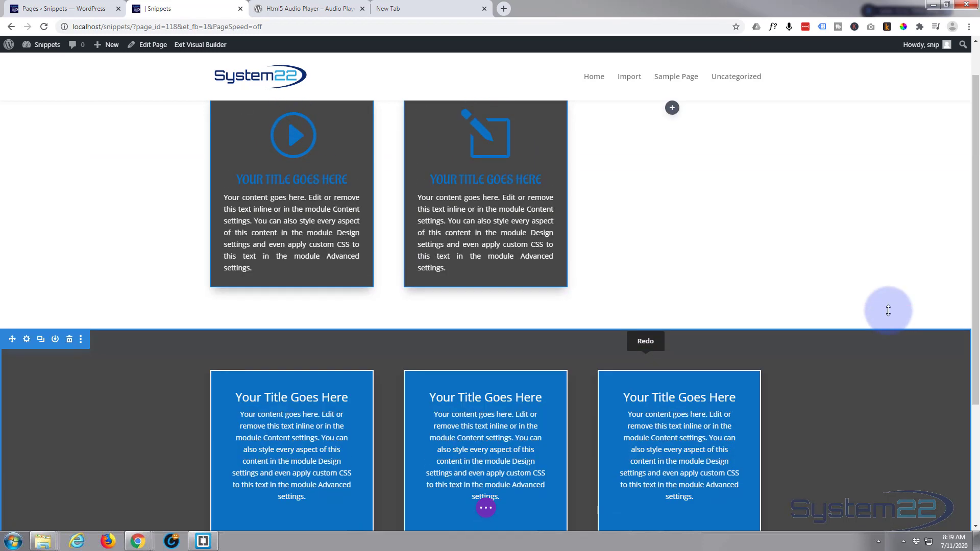